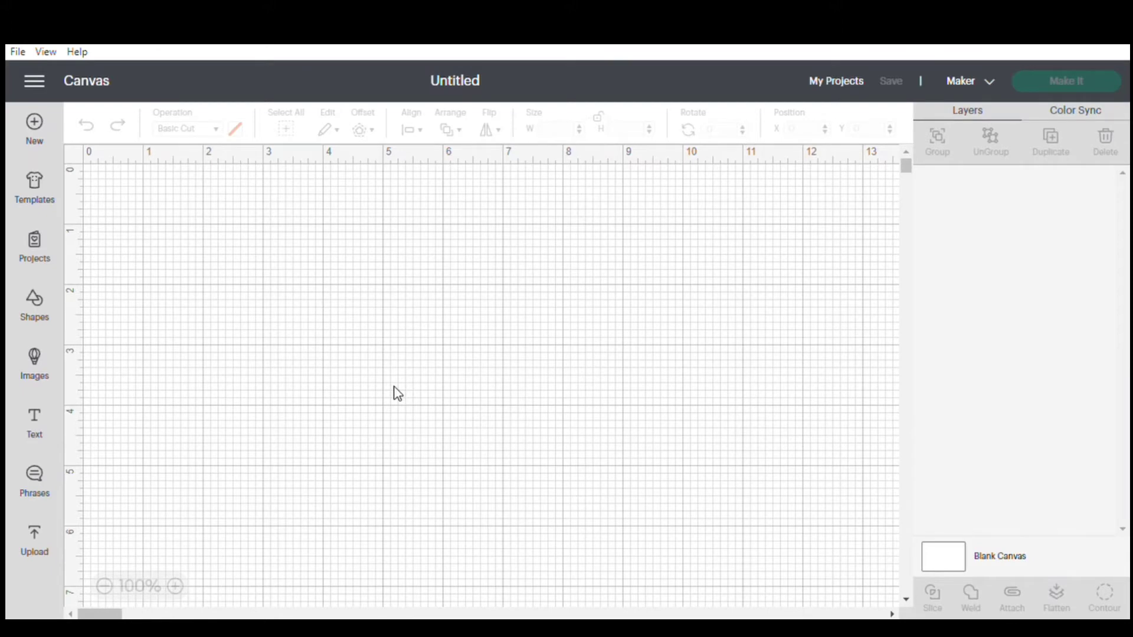
# Add a text object to the canvas reading "Oh Baby".
pyautogui.click(37, 423)
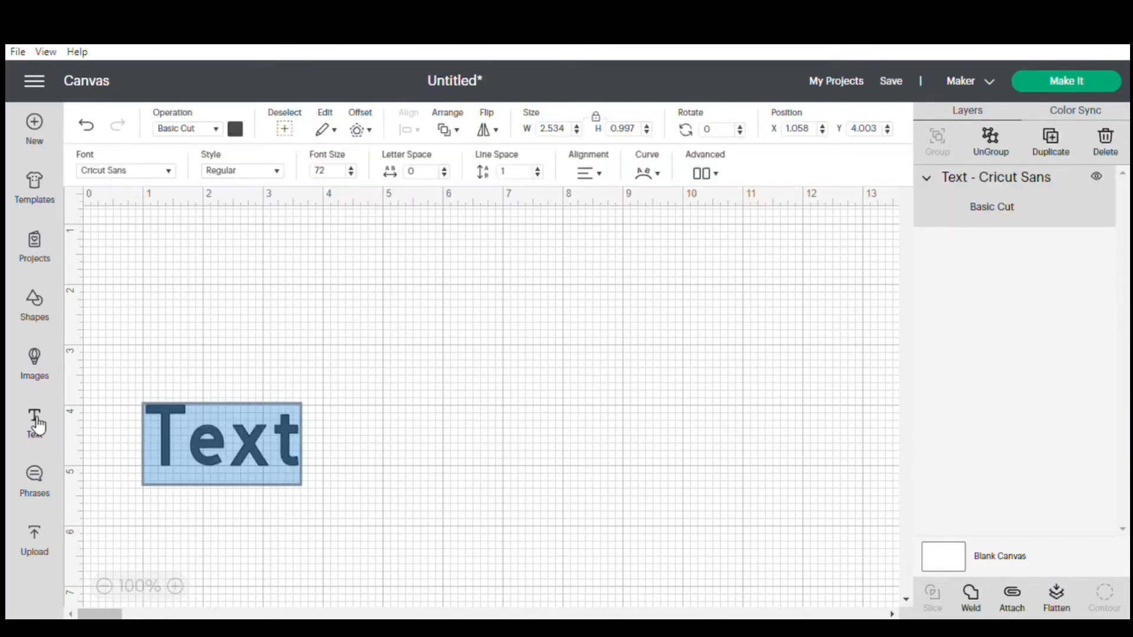
pyautogui.click(303, 450)
pyautogui.press('BackSpace')
pyautogui.press('BackSpace')
pyautogui.press('BackSpace')
pyautogui.press('BackSpace')
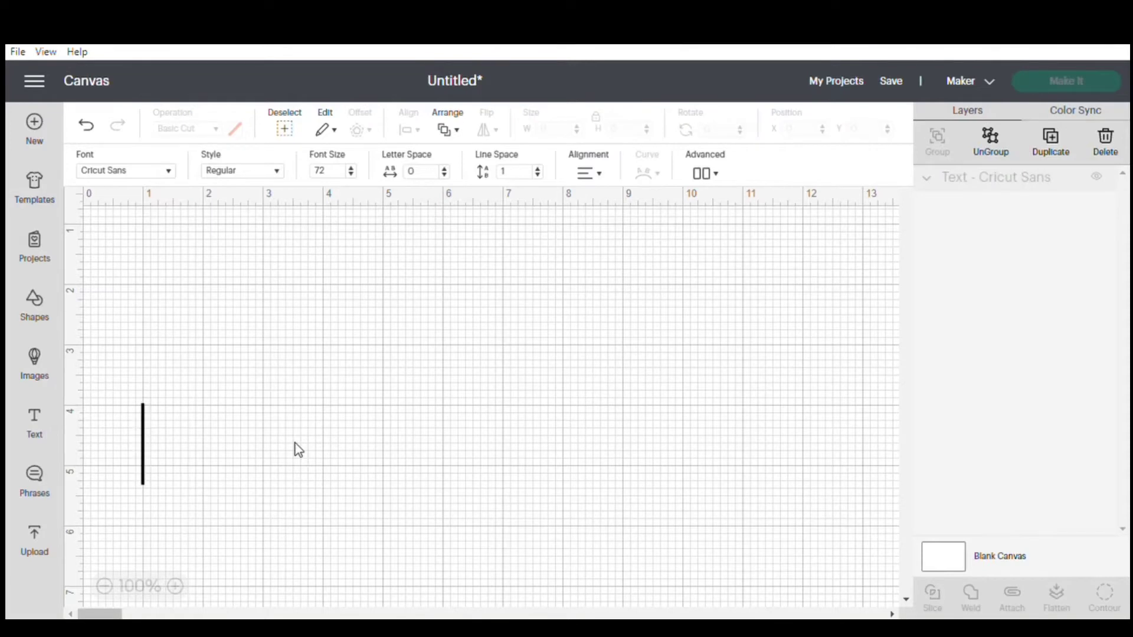
pyautogui.write('Oh B ')
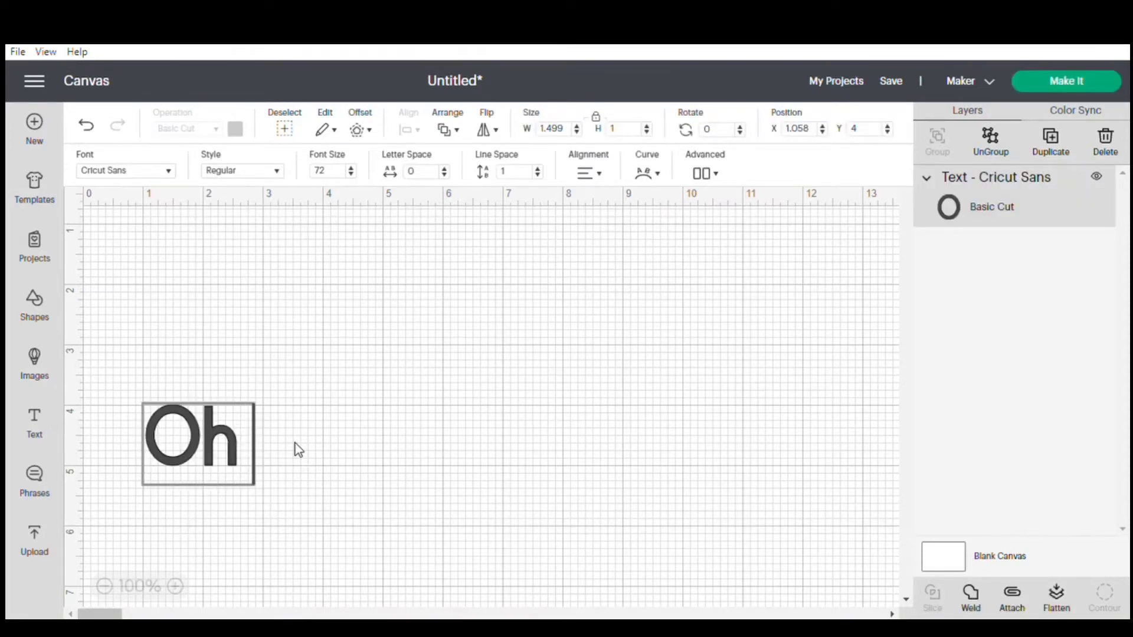
pyautogui.write('aby')
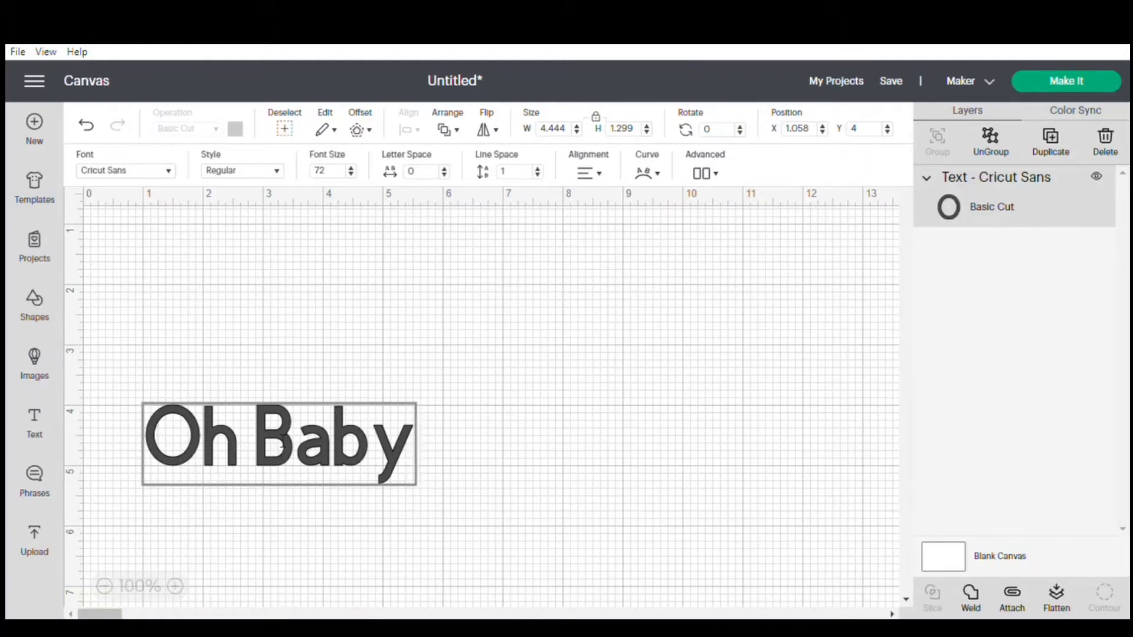
# Search the fonts for "cloud" and apply the Cloud 9 font to the "Oh Baby" text.
pyautogui.click(170, 173)
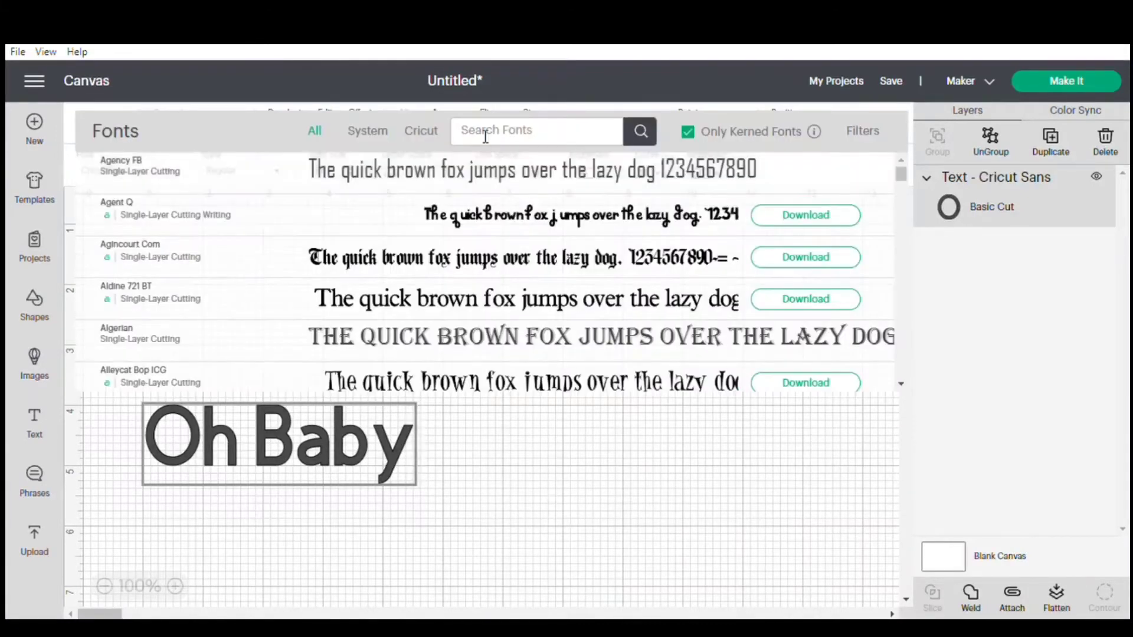
pyautogui.click(544, 138)
pyautogui.write('cloud')
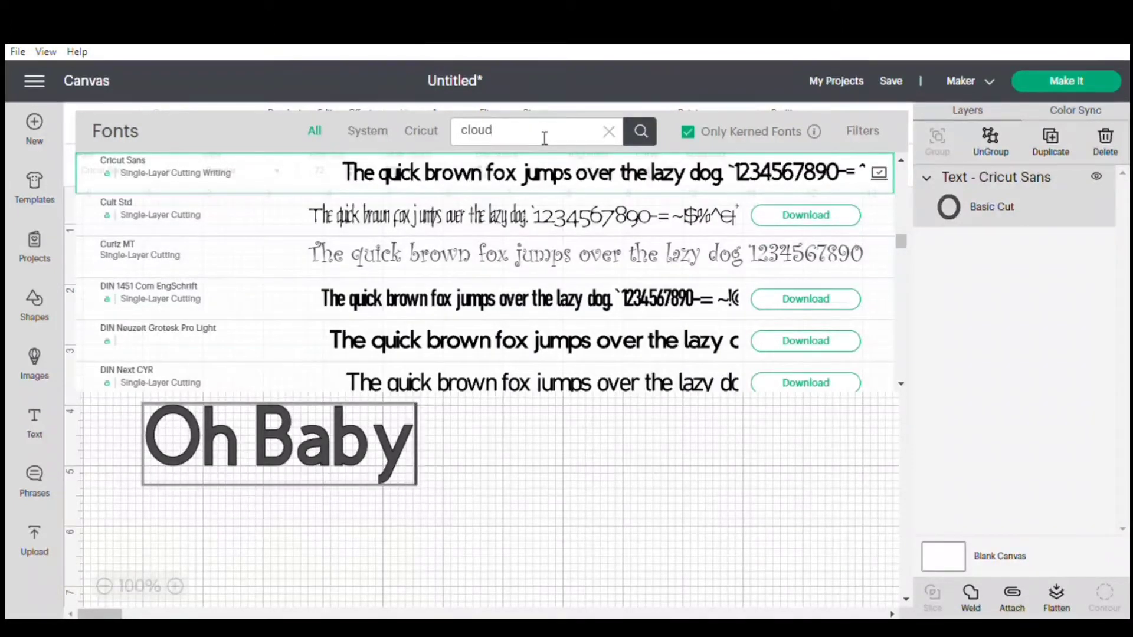
pyautogui.click(550, 177)
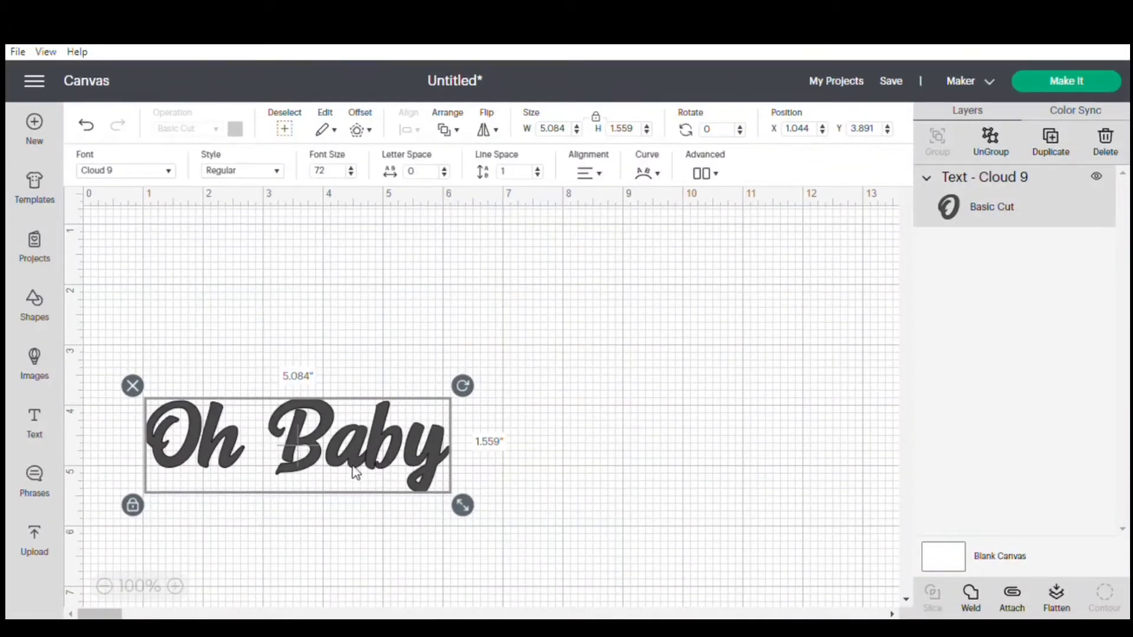
# Ungroup the "Oh Baby" text into separate letters.
pyautogui.rightClick(222, 427)
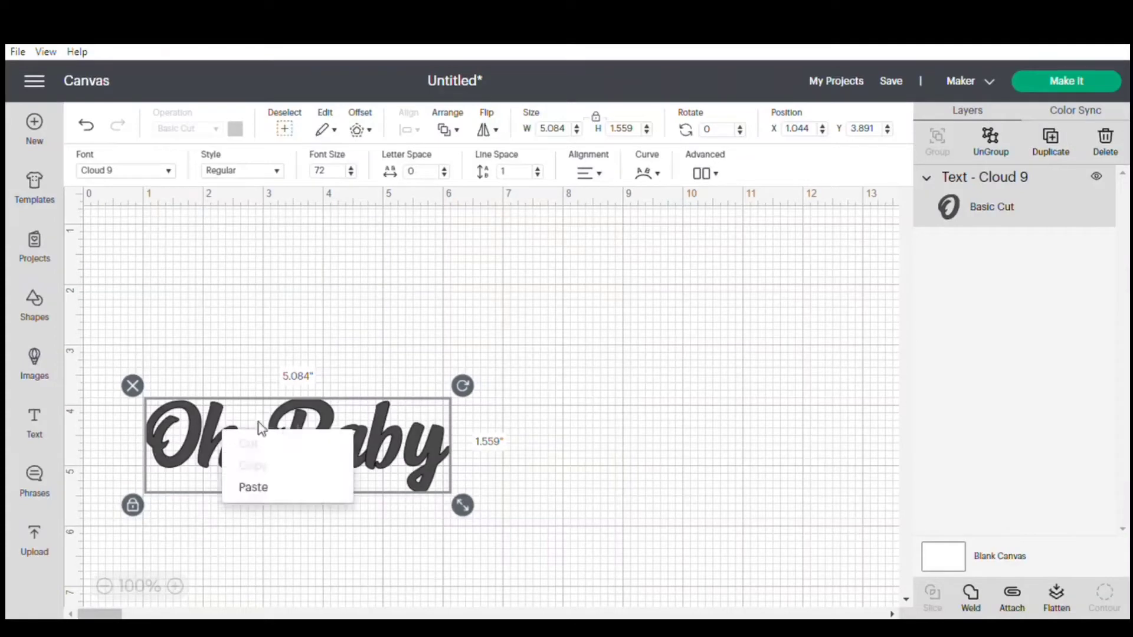
pyautogui.click(365, 363)
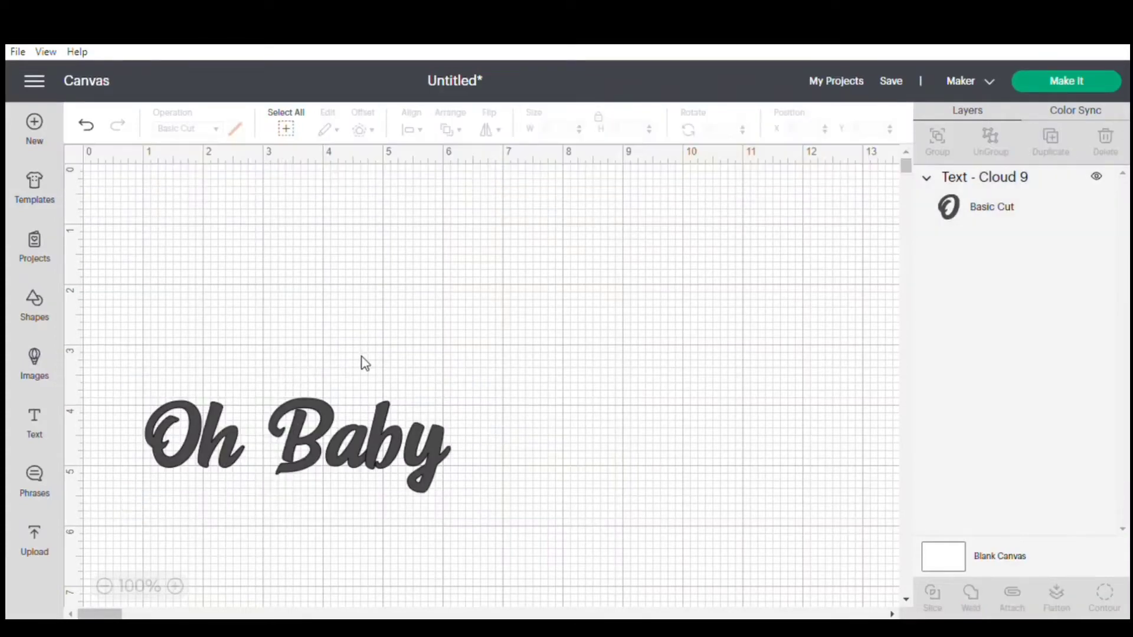
pyautogui.click(335, 450)
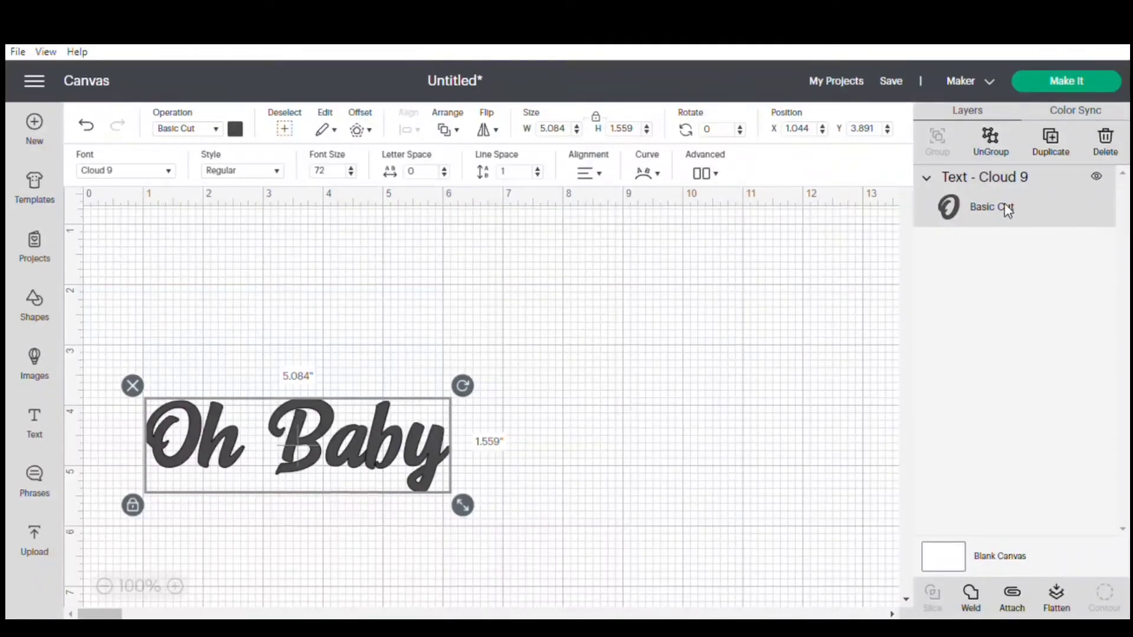
pyautogui.click(992, 144)
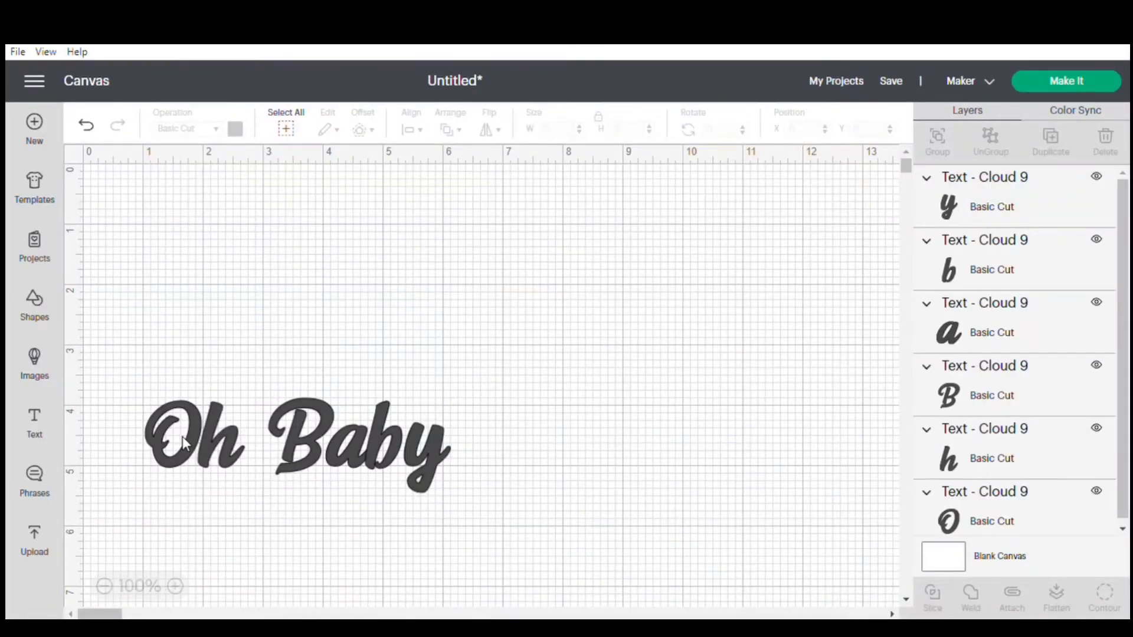
# Move the letters O and h above "Baby", placing them close enough to overlap slightly as "Oh".
pyautogui.moveTo(182, 437); pyautogui.dragTo(212, 286)
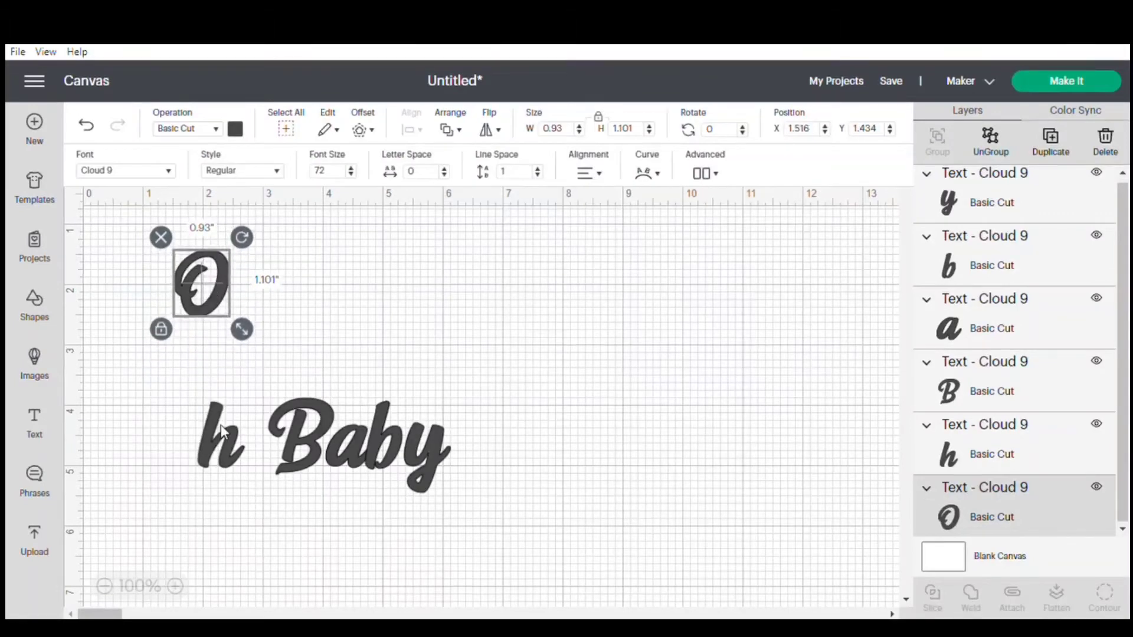
pyautogui.moveTo(221, 425); pyautogui.dragTo(259, 295)
pyautogui.click(372, 297)
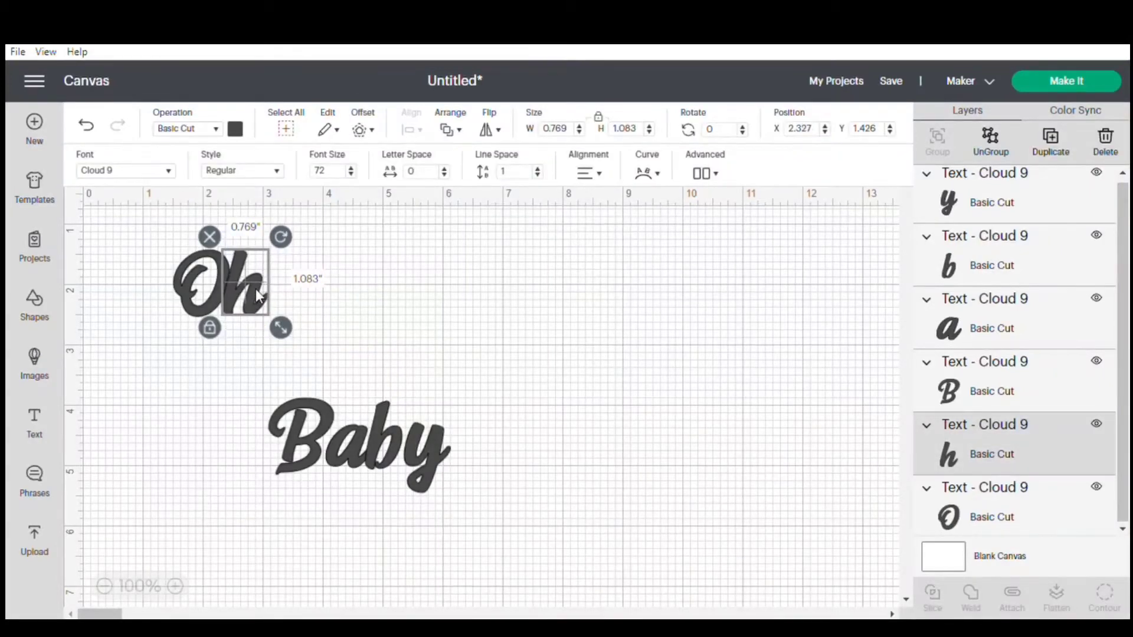
pyautogui.click(367, 307)
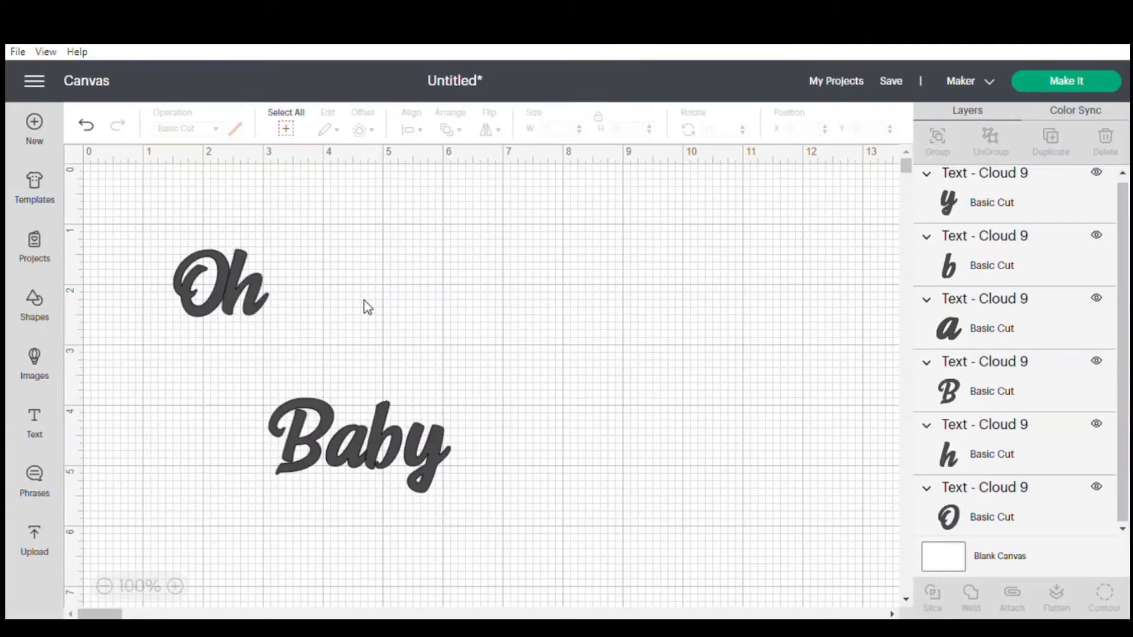
# Reposition the letters B, a, b and y beneath "Oh" so that they overlap slightly as "Baby".
pyautogui.moveTo(302, 456); pyautogui.dragTo(167, 448)
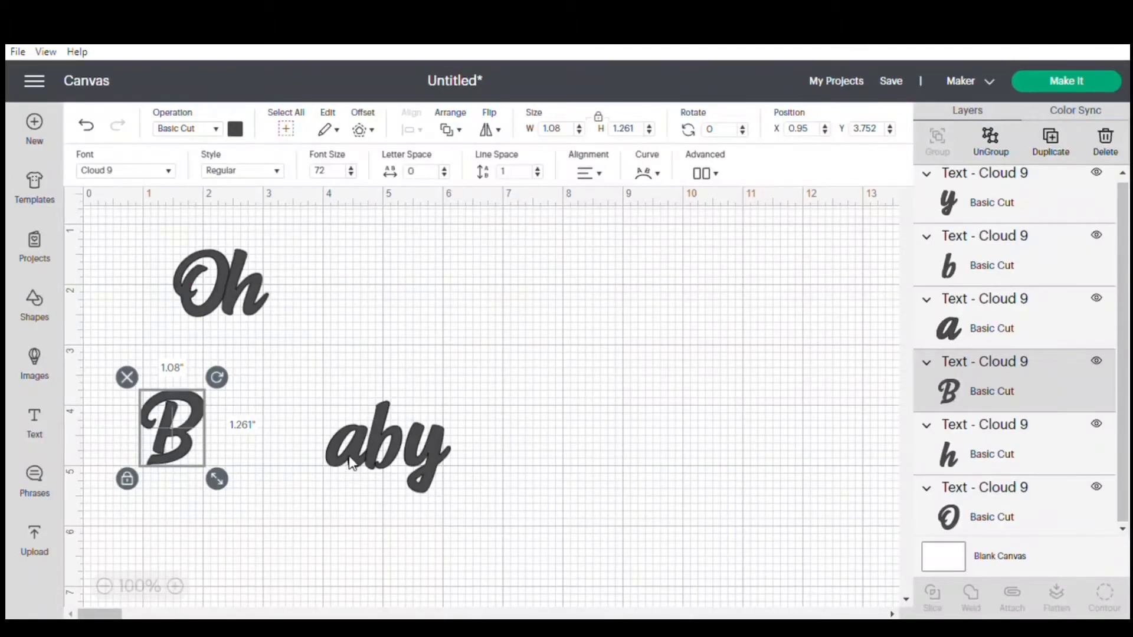
pyautogui.click(301, 519)
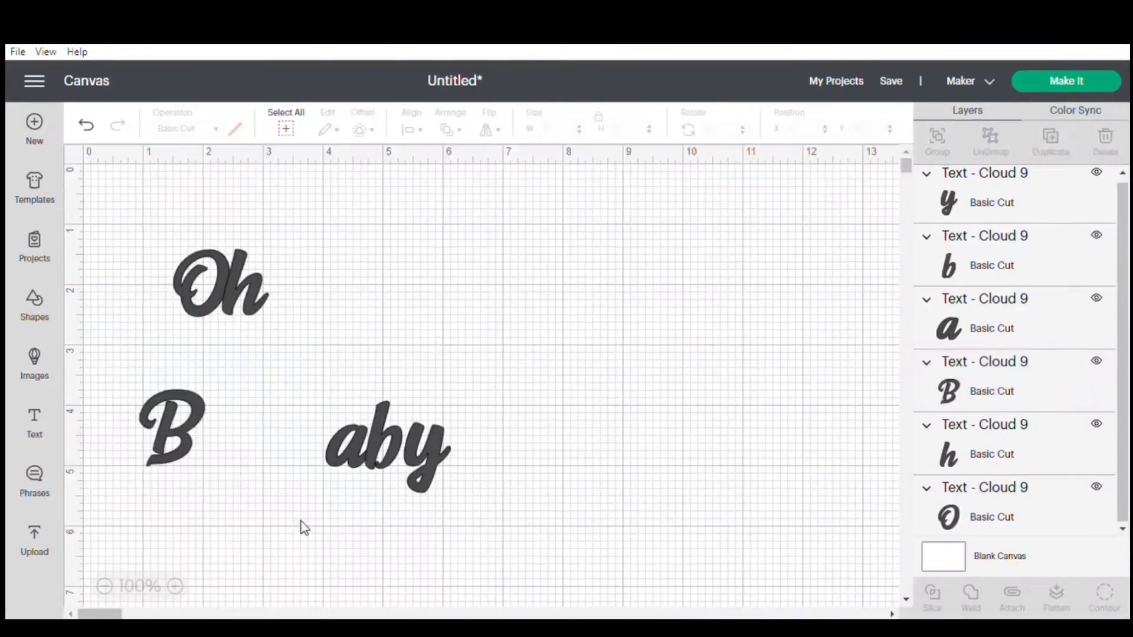
pyautogui.click(346, 463)
pyautogui.moveTo(346, 462); pyautogui.dragTo(207, 460)
pyautogui.moveTo(385, 466); pyautogui.dragTo(254, 466)
pyautogui.click(319, 495)
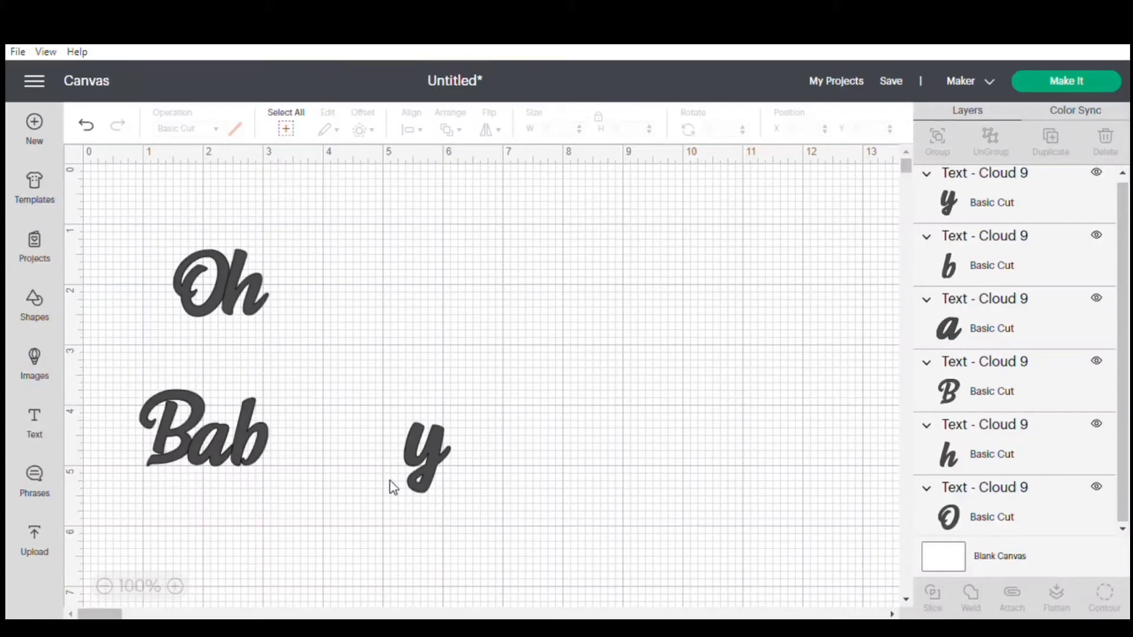
pyautogui.moveTo(427, 454); pyautogui.dragTo(289, 461)
pyautogui.click(443, 468)
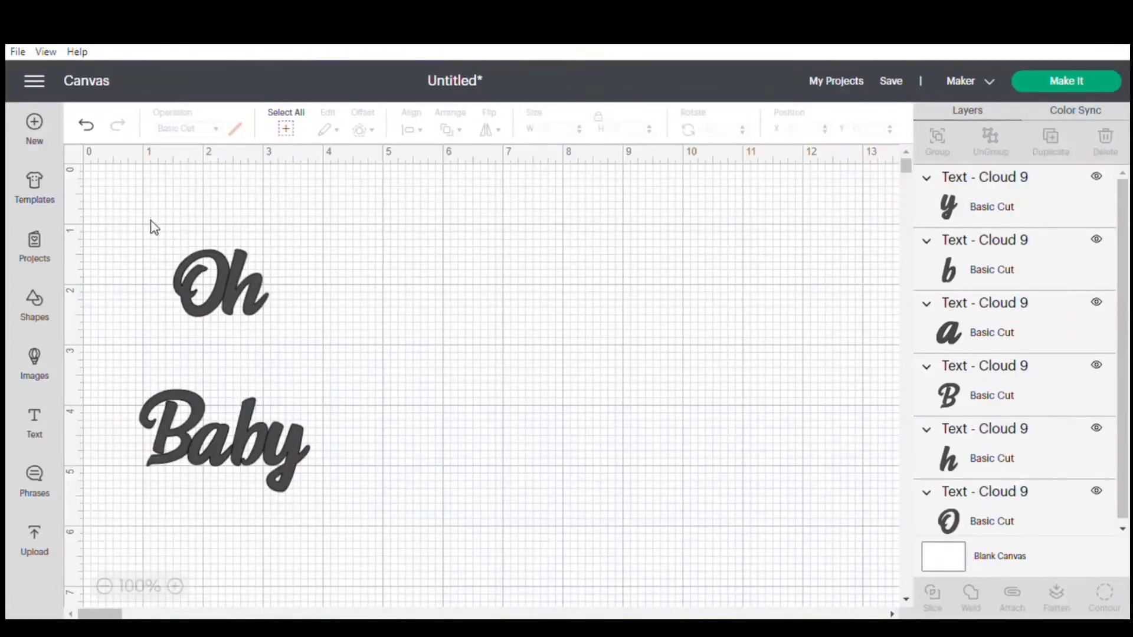
# Group the letters of "Oh" and "Baby" as two separate words, and move both to about 8 inches across the canvas.
pyautogui.moveTo(157, 229); pyautogui.dragTo(295, 316)
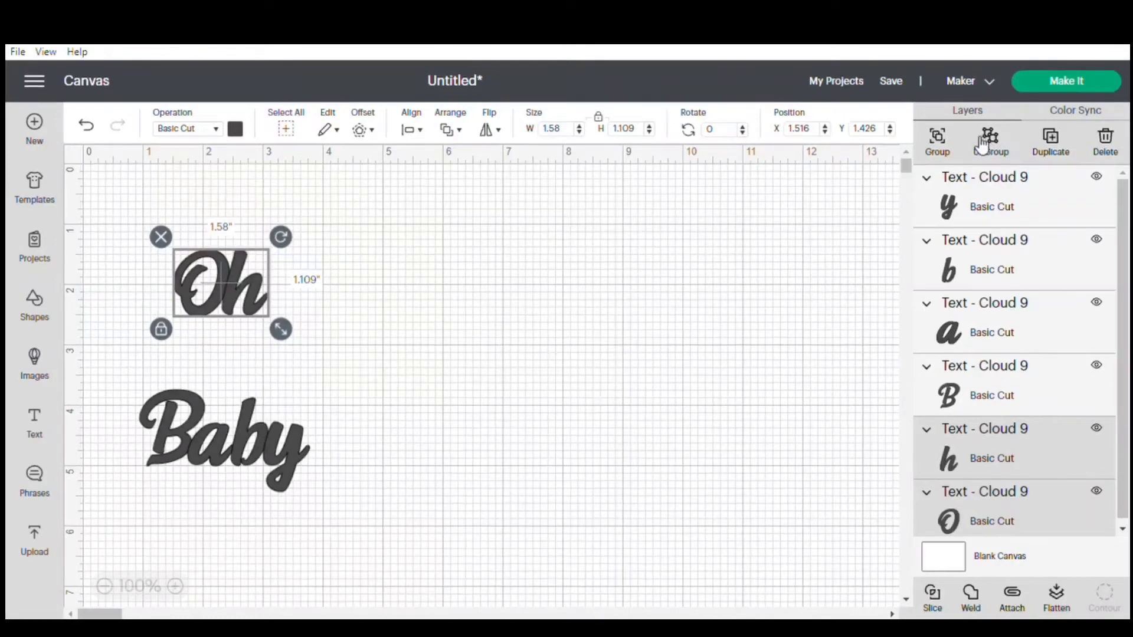
pyautogui.click(942, 140)
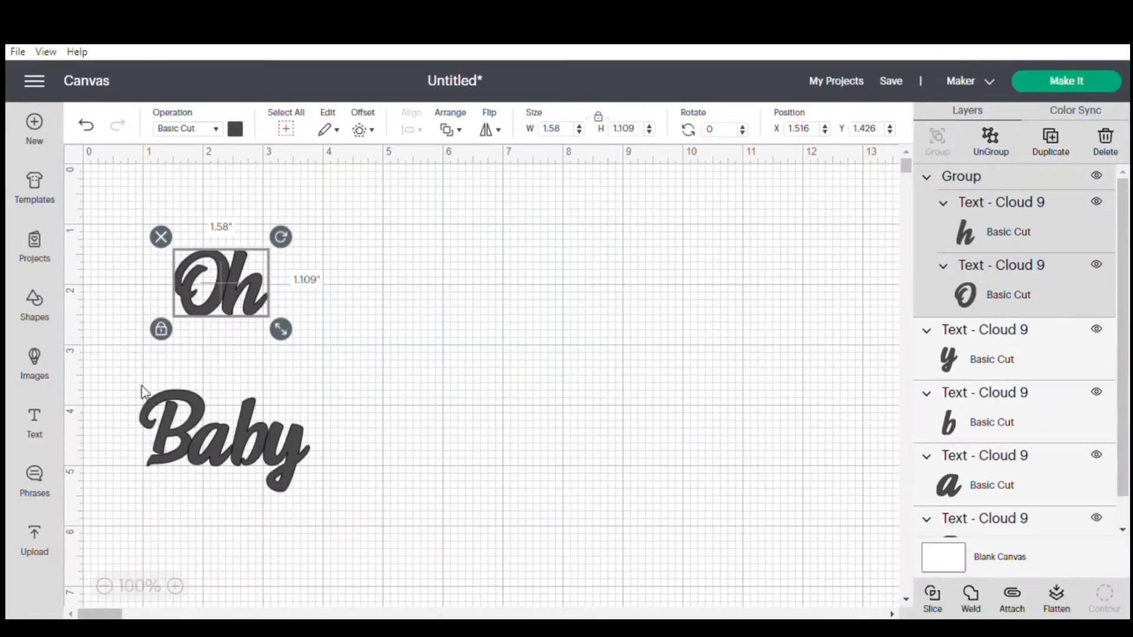
pyautogui.moveTo(141, 390); pyautogui.dragTo(330, 493)
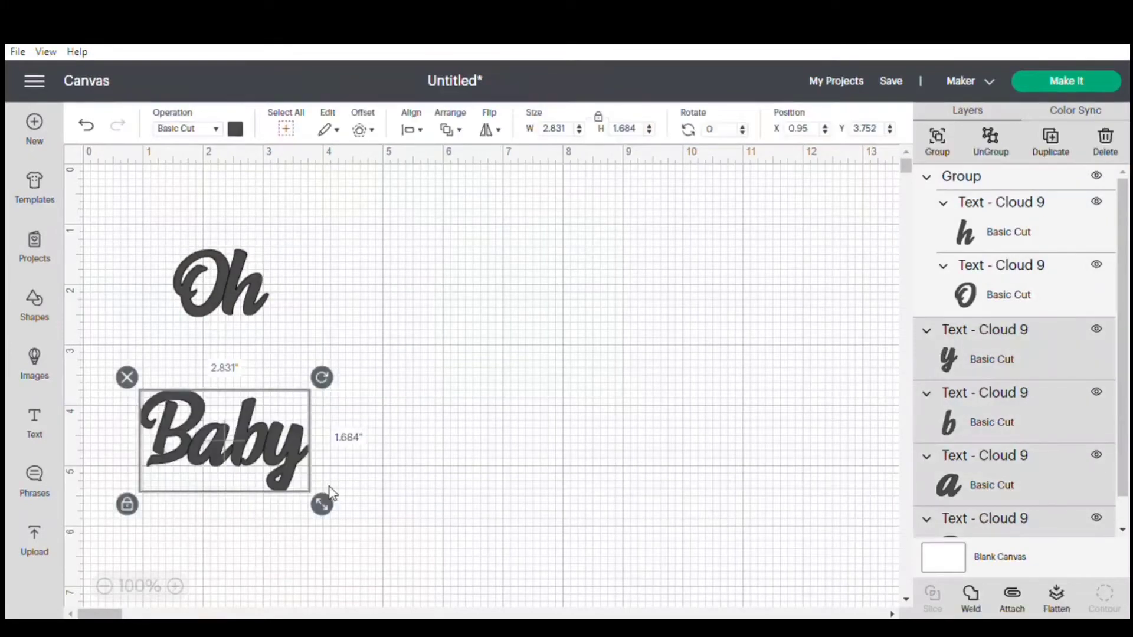
pyautogui.click(941, 147)
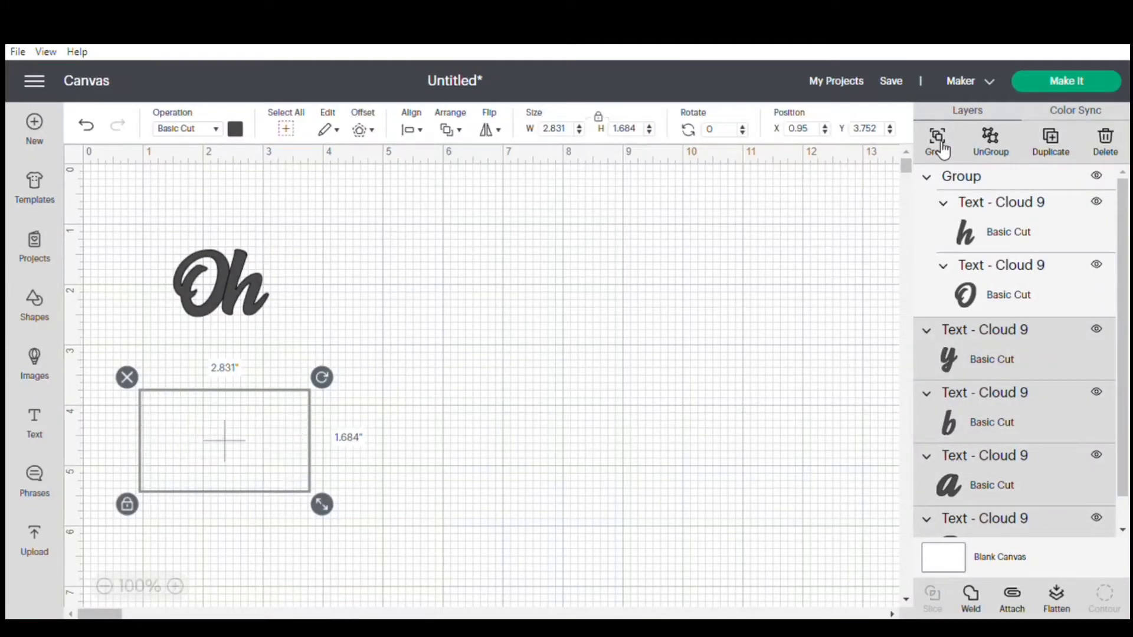
pyautogui.moveTo(242, 269); pyautogui.dragTo(658, 288)
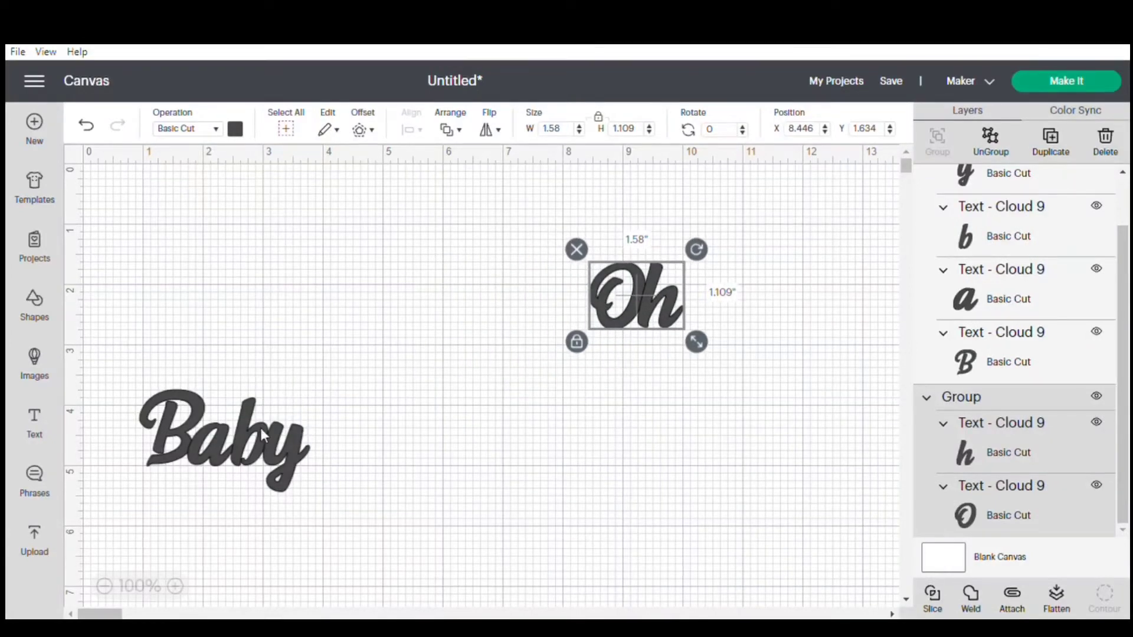
pyautogui.moveTo(261, 427); pyautogui.dragTo(695, 408)
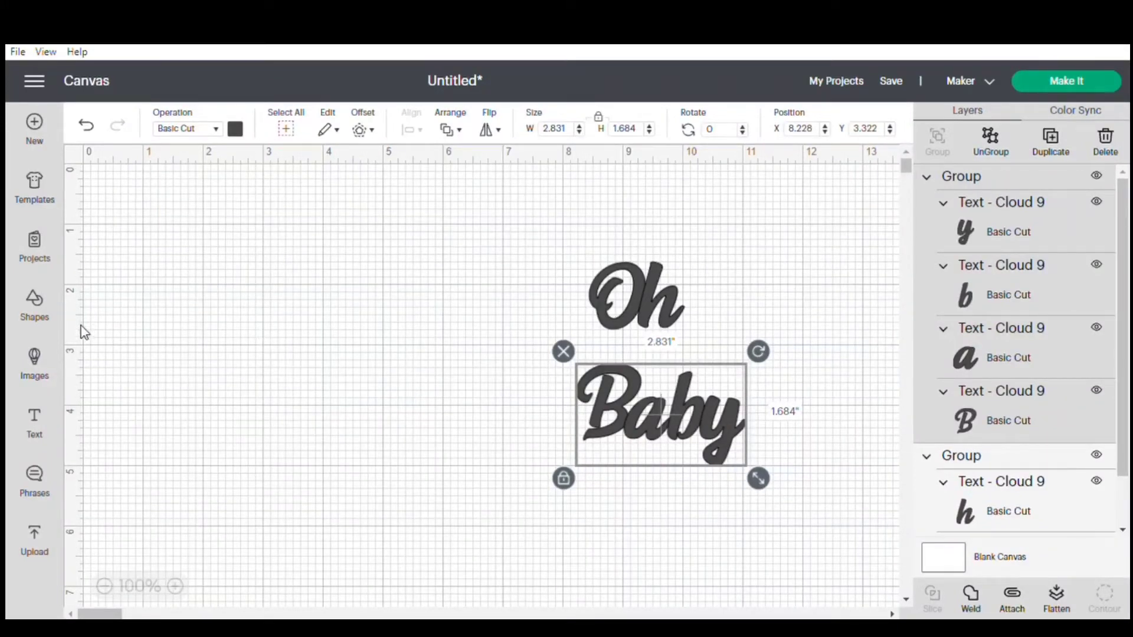
# Insert a circle and move the "Oh" and "Baby" groups farther away from it, past 24 inches across the canvas.
pyautogui.click(37, 304)
pyautogui.click(234, 413)
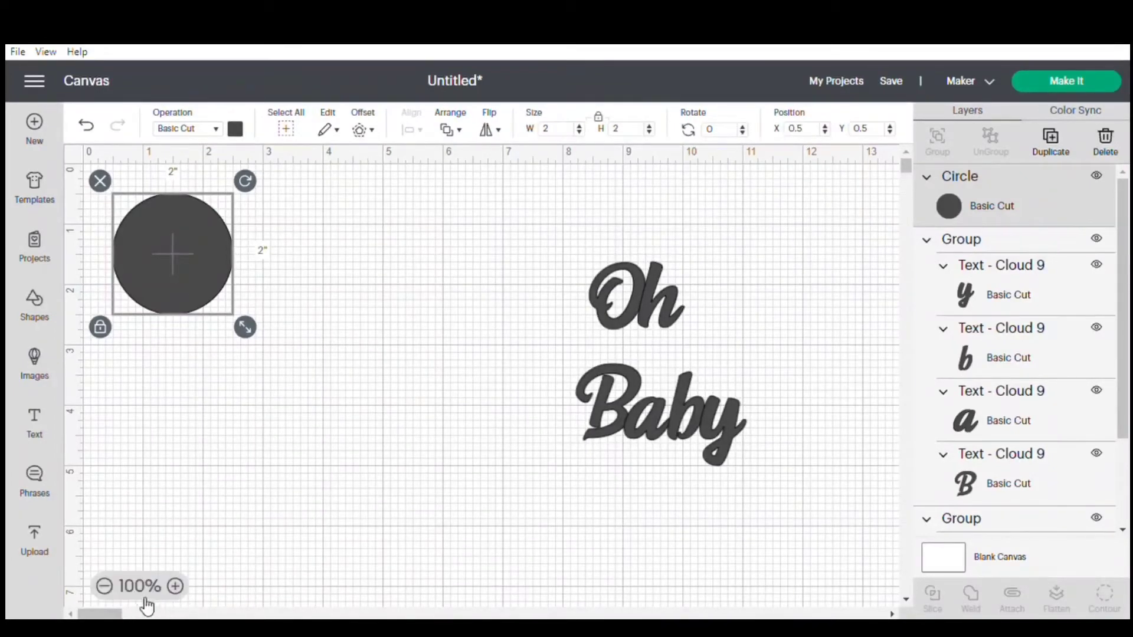
pyautogui.click(107, 587)
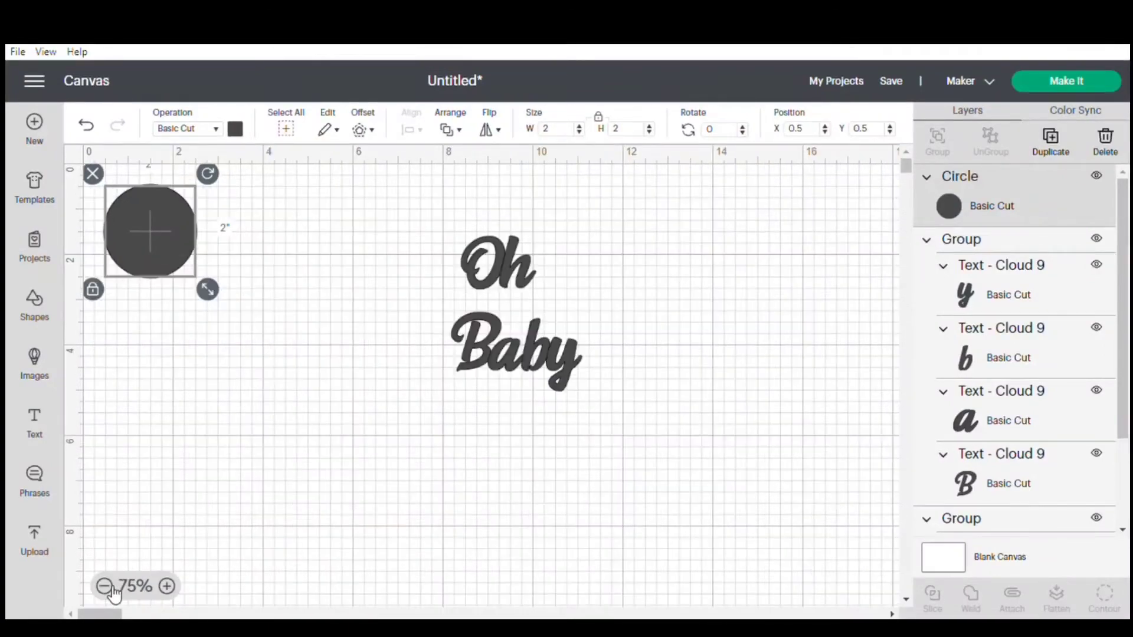
pyautogui.click(106, 587)
pyautogui.click(106, 587)
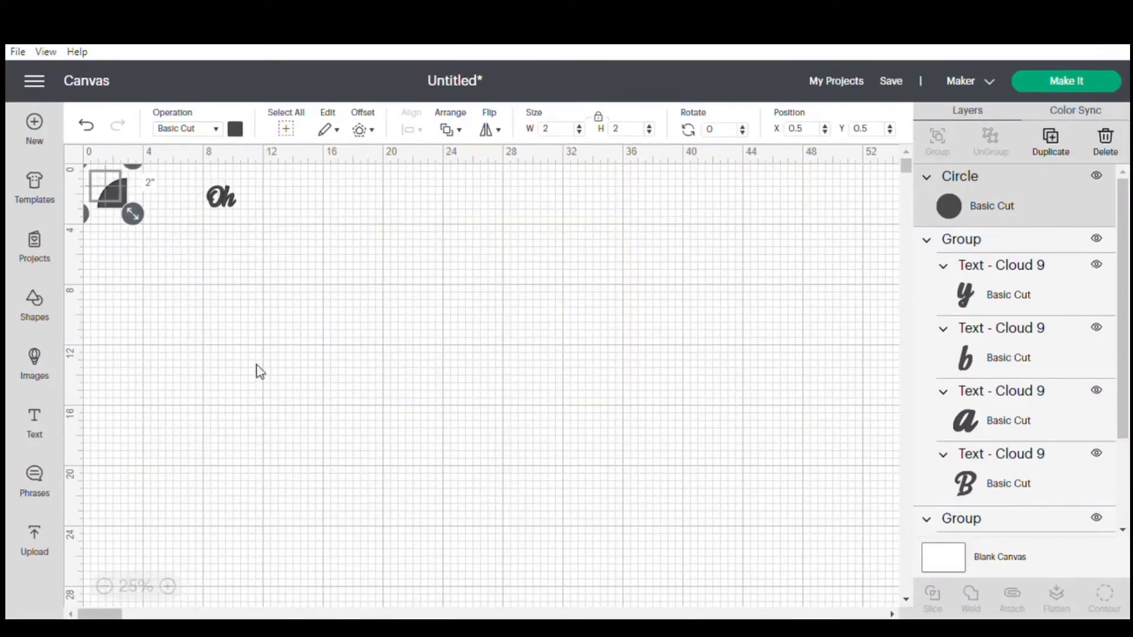
pyautogui.moveTo(223, 206); pyautogui.dragTo(467, 212)
pyautogui.moveTo(229, 227); pyautogui.dragTo(511, 259)
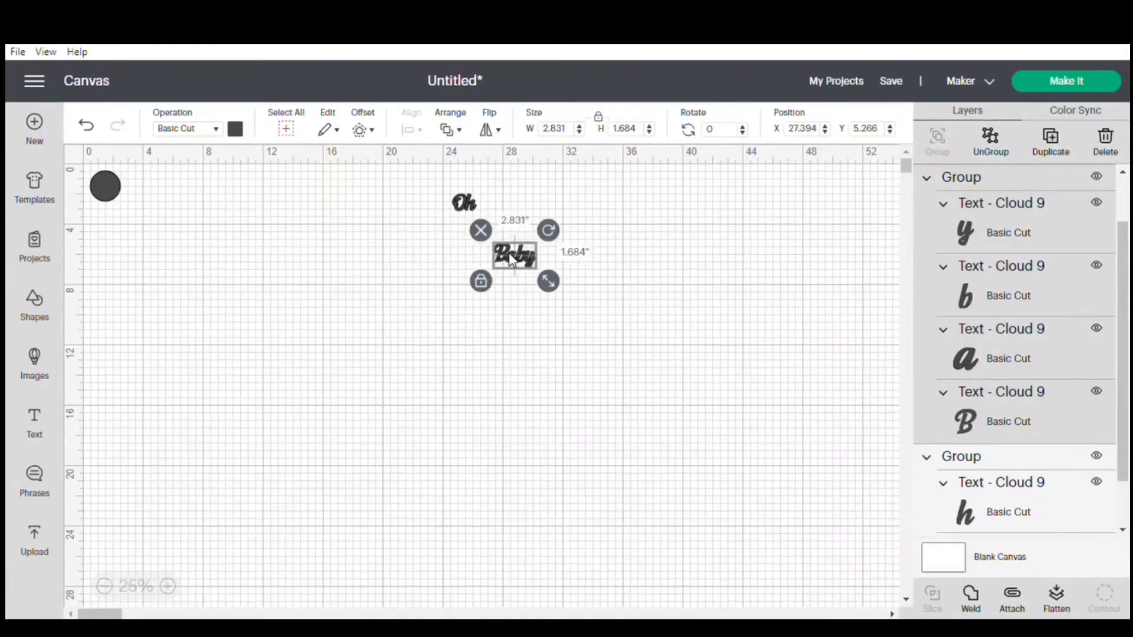
# Set the circle's width and height to 22 inches.
pyautogui.click(108, 196)
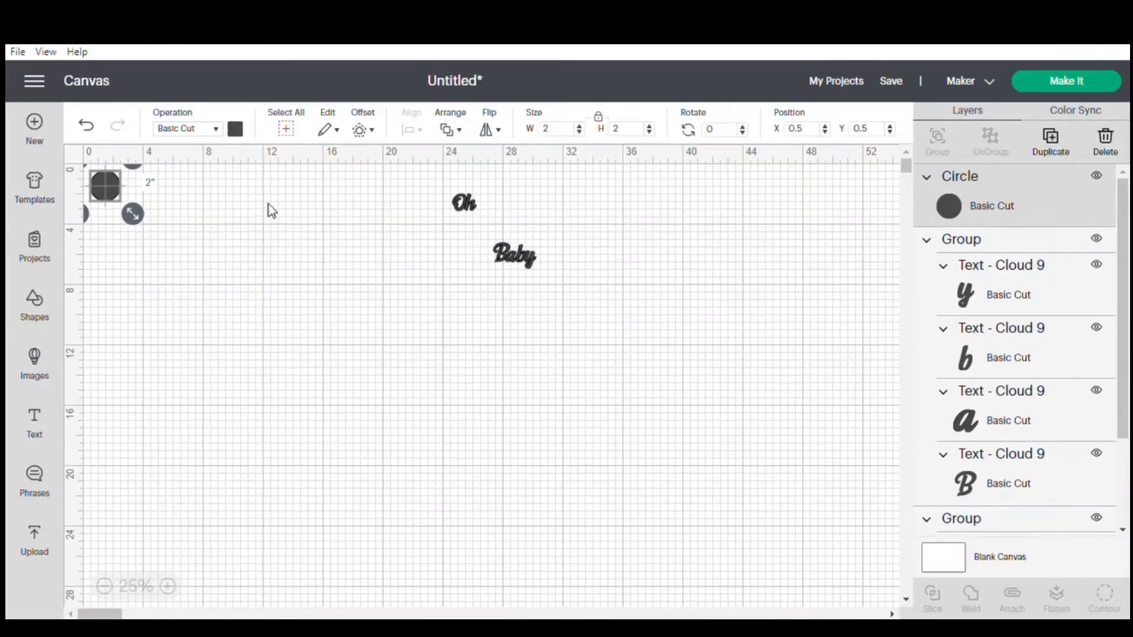
pyautogui.click(568, 135)
pyautogui.write('2')
pyautogui.click(627, 133)
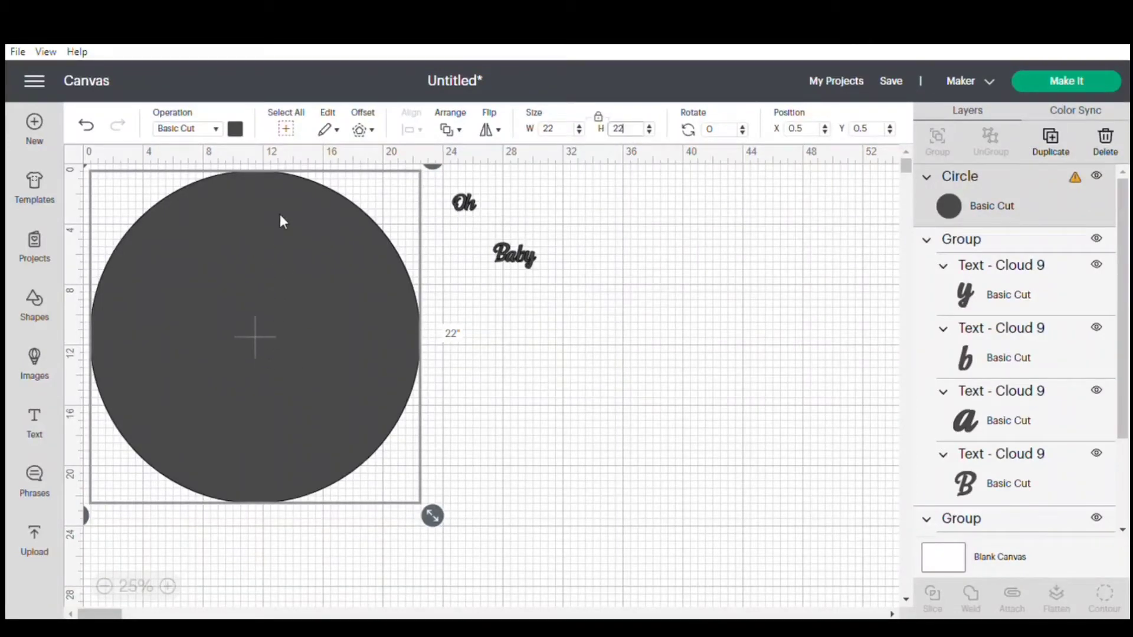
# Change the large circle's material color to light green.
pyautogui.click(235, 129)
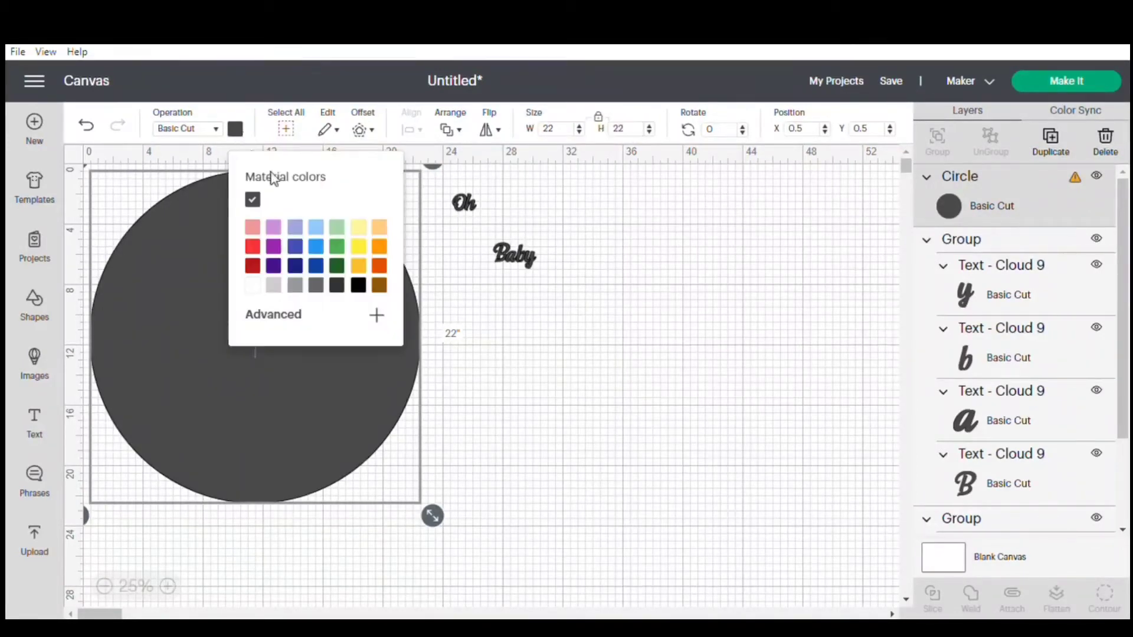
pyautogui.click(337, 228)
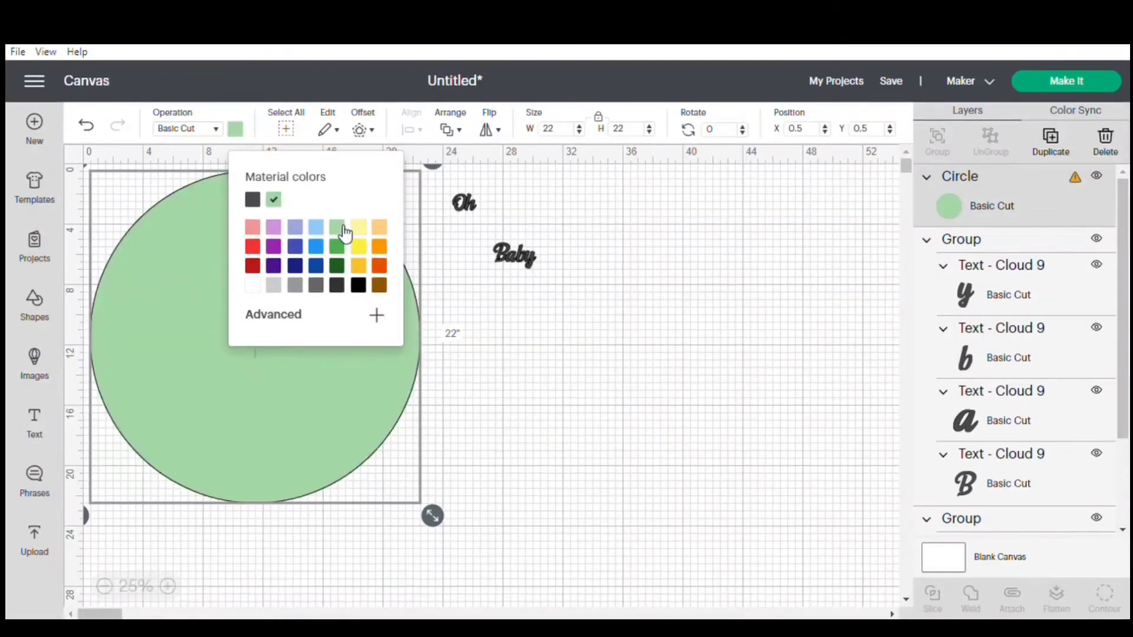
pyautogui.click(577, 356)
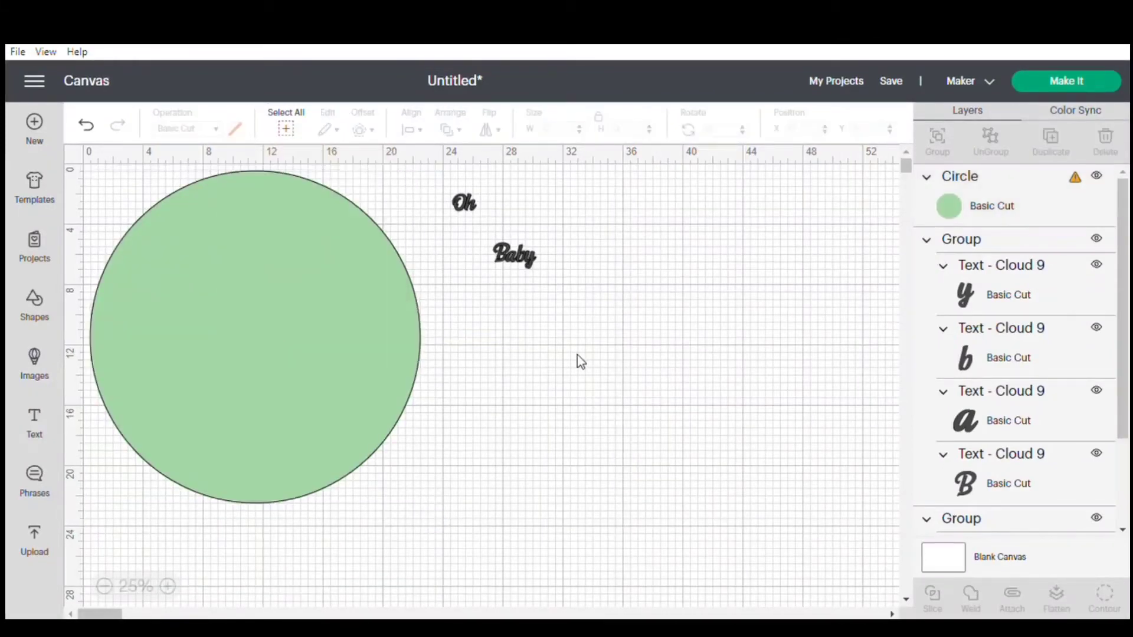
# Insert a second circle on the canvas.
pyautogui.click(34, 302)
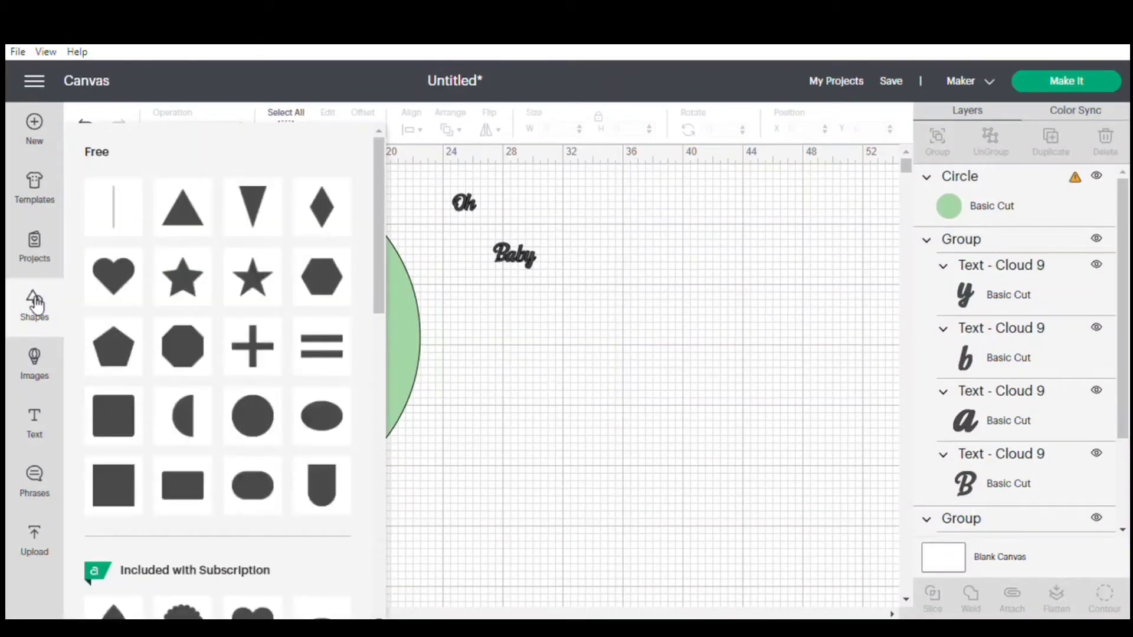
pyautogui.click(245, 421)
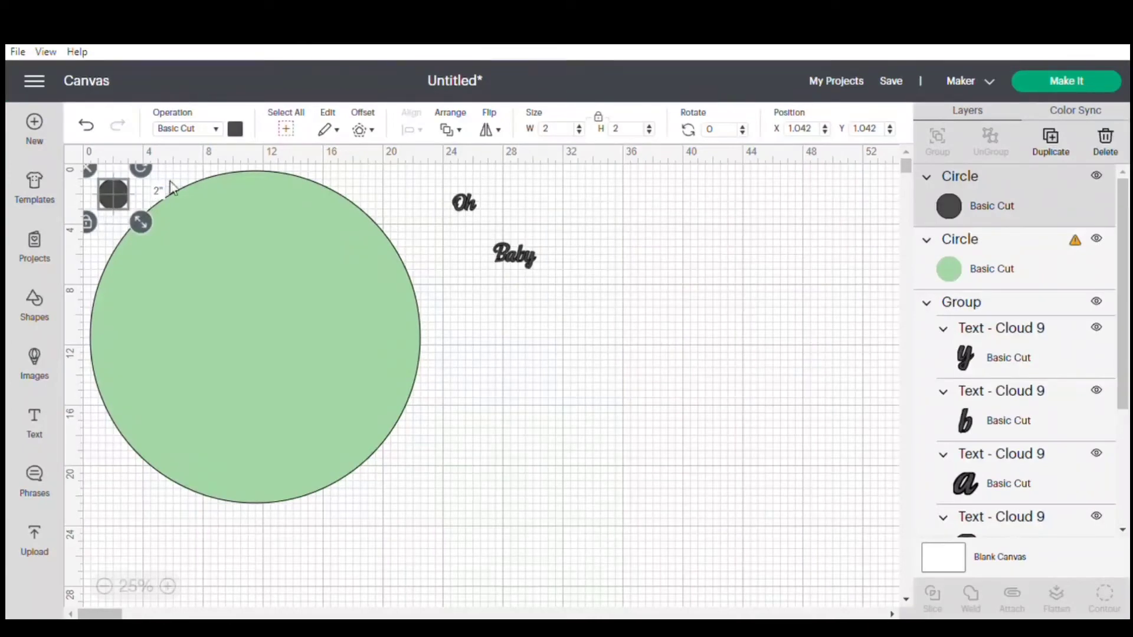
# Change the small circle's material color to light yellow.
pyautogui.click(243, 130)
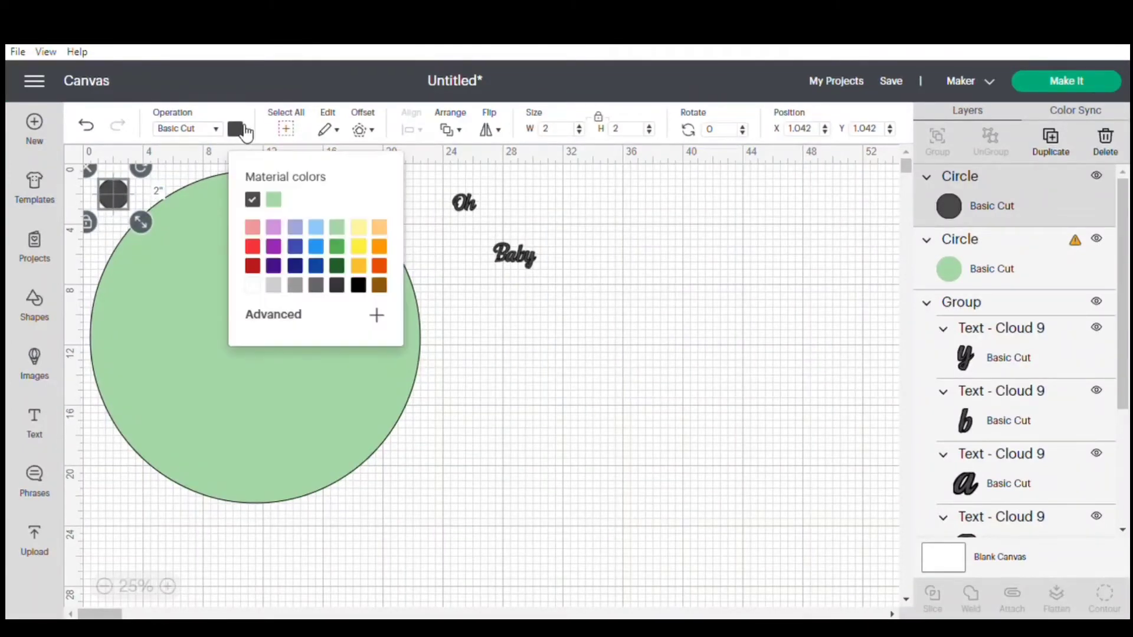
pyautogui.click(360, 228)
pyautogui.click(511, 379)
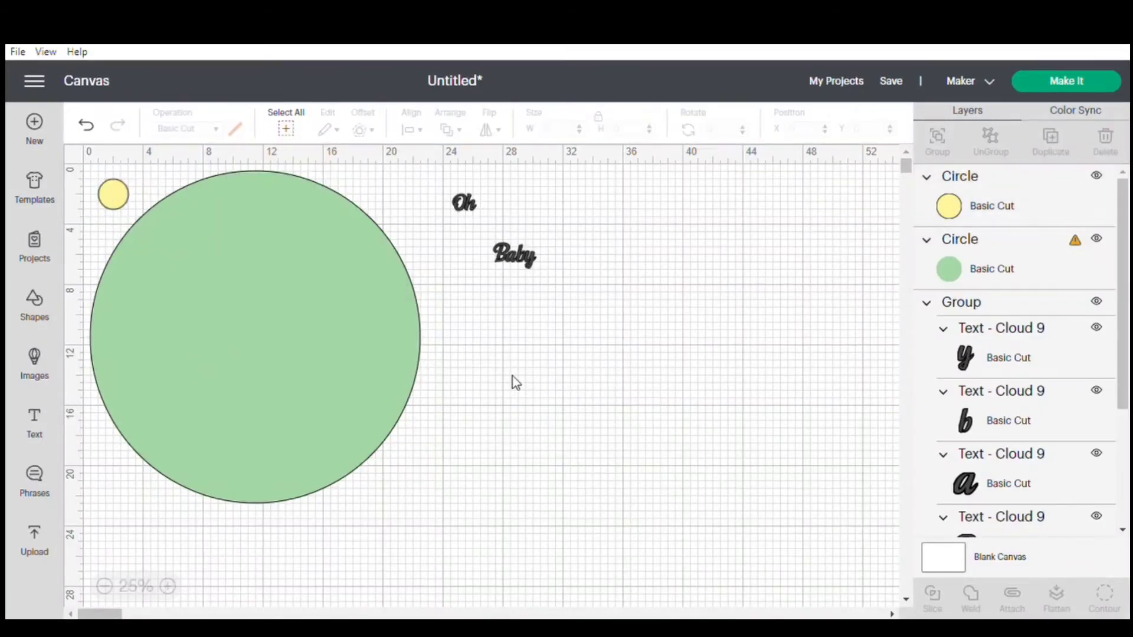
# Move the yellow circle inside the green circle and enlarge it freehand to about 10.6 inches.
pyautogui.moveTo(114, 194); pyautogui.dragTo(255, 328)
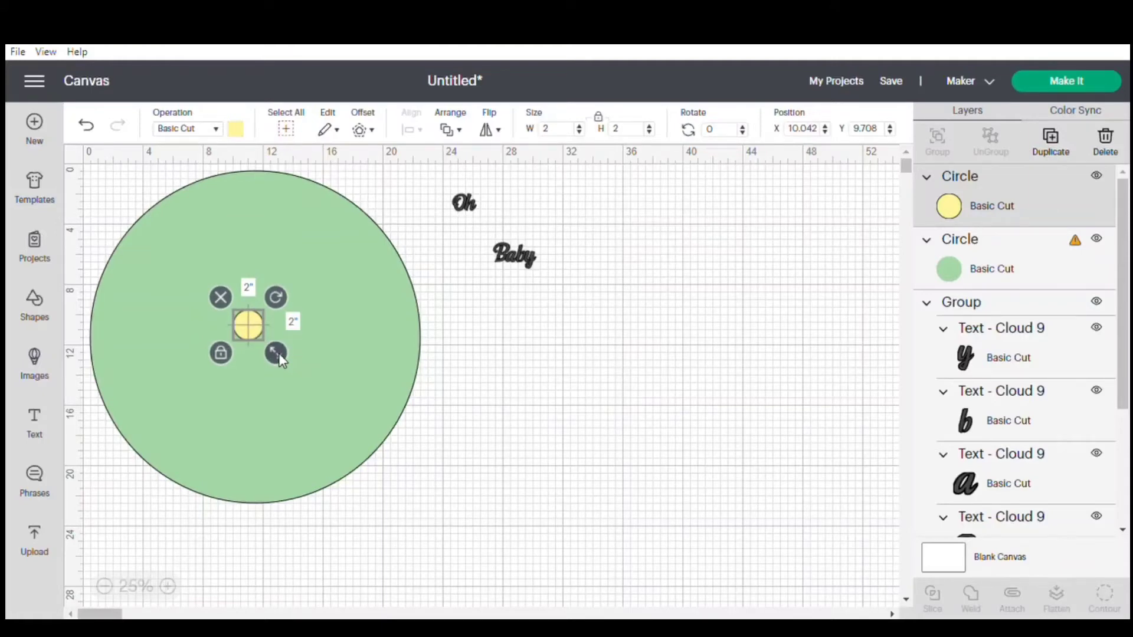
pyautogui.moveTo(279, 353); pyautogui.dragTo(346, 430)
pyautogui.moveTo(293, 376); pyautogui.dragTo(240, 313)
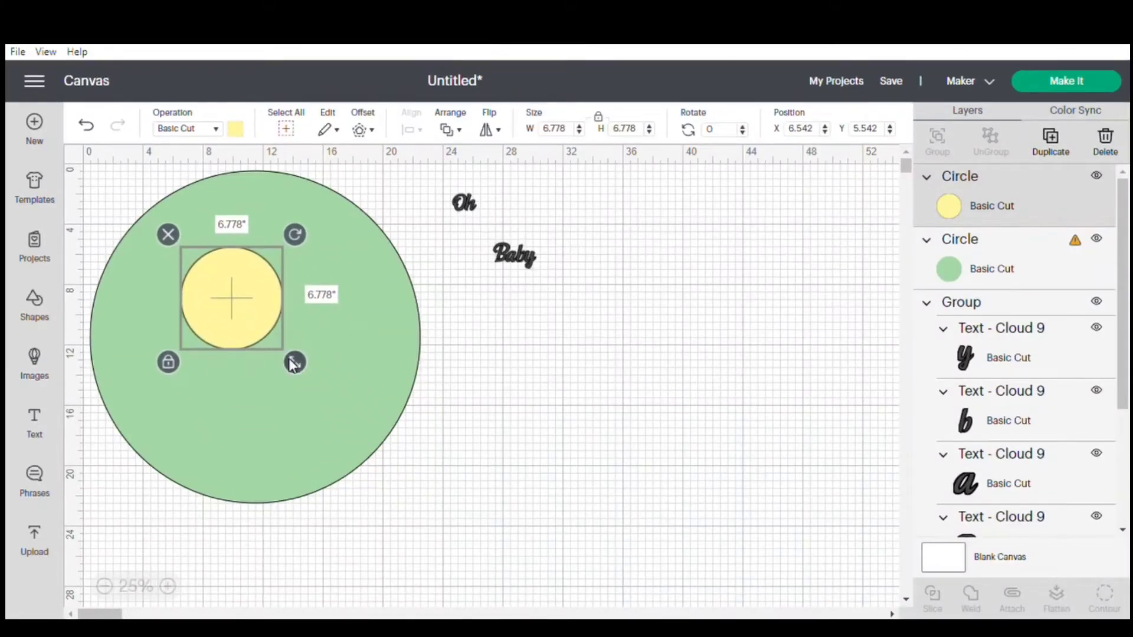
pyautogui.moveTo(295, 361); pyautogui.dragTo(351, 413)
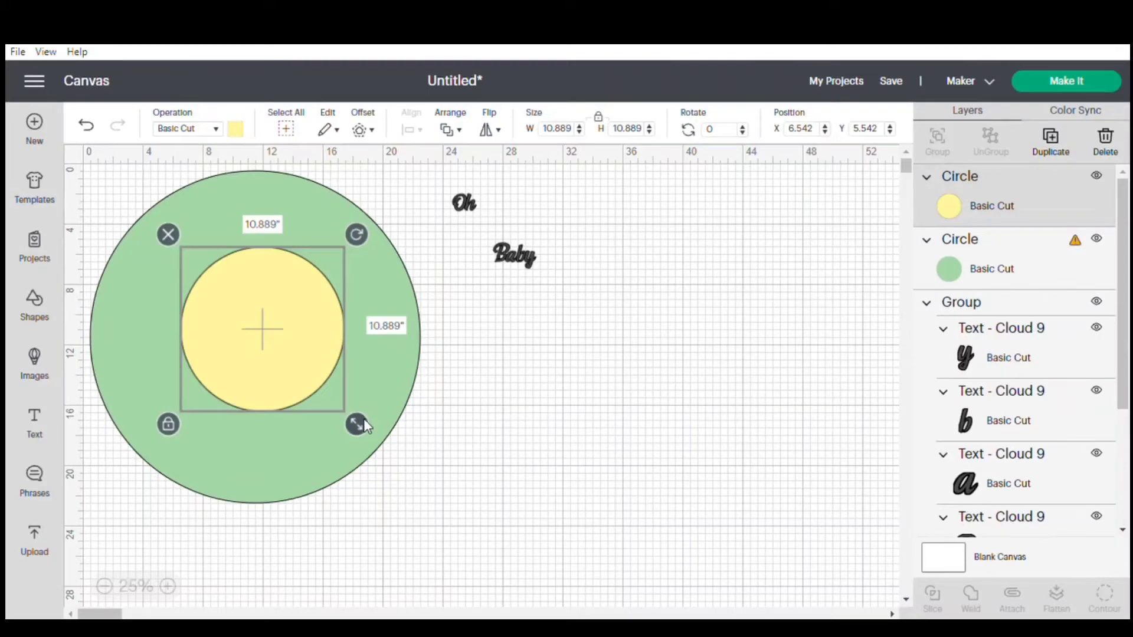
pyautogui.moveTo(363, 419)
pyautogui.mouseDown()
pyautogui.moveTo(371, 430)
pyautogui.moveTo(360, 413)
pyautogui.mouseUp()
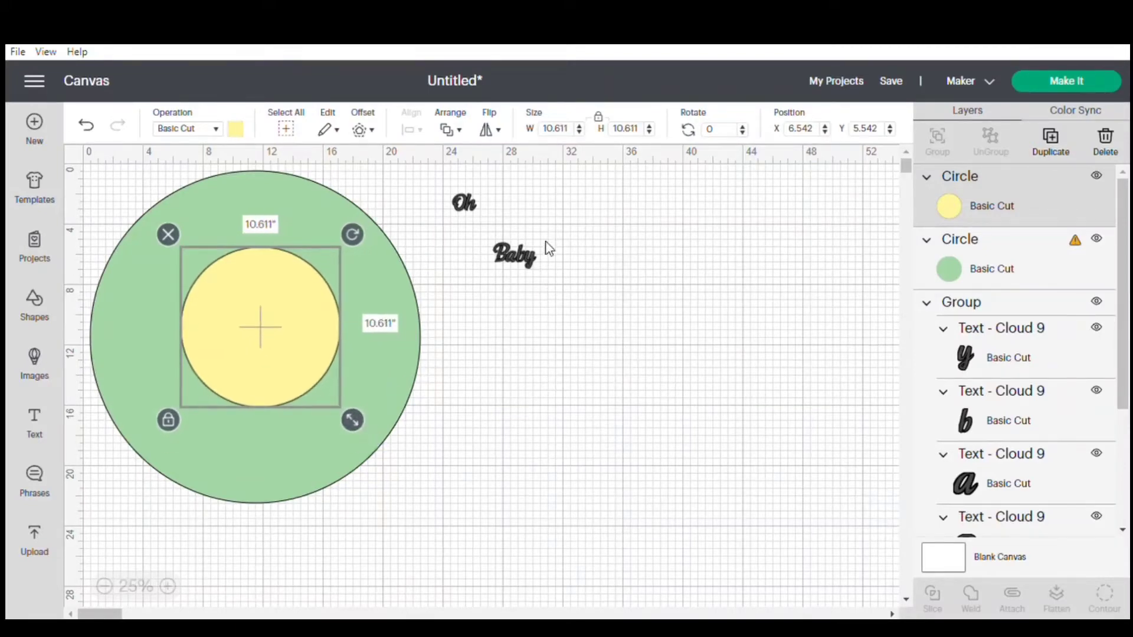
# Set the yellow circle's size to 19 inches and position it over the middle of the green circle.
pyautogui.click(561, 137)
pyautogui.press('BackSpace')
pyautogui.press('BackSpace')
pyautogui.press('BackSpace')
pyautogui.press('BackSpace')
pyautogui.write('9')
pyautogui.press('Return')
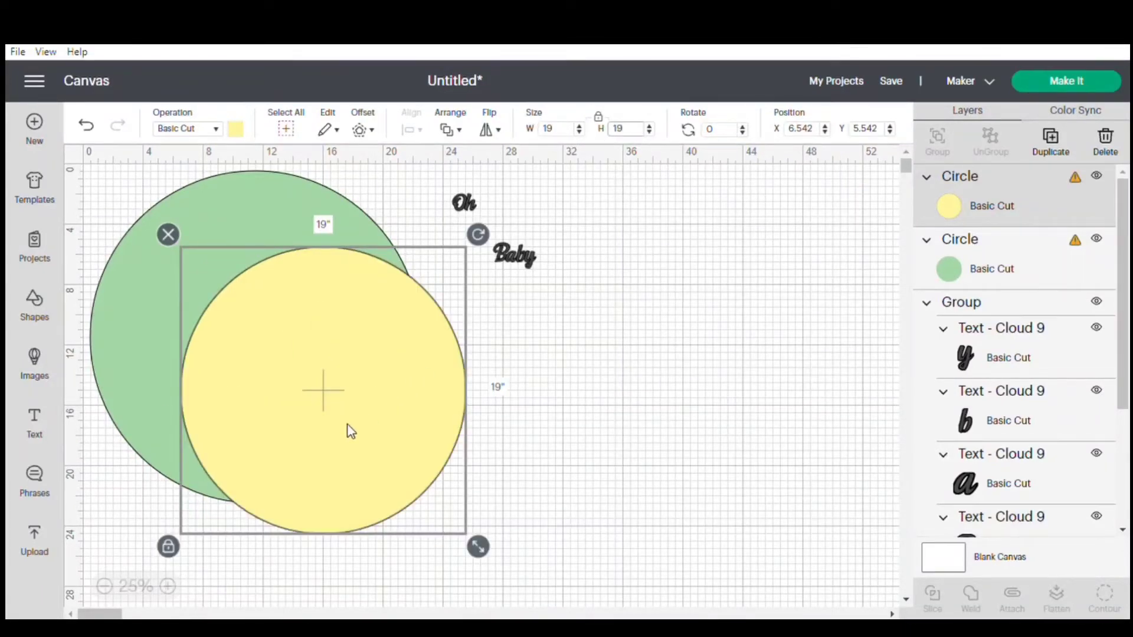
pyautogui.moveTo(348, 425); pyautogui.dragTo(285, 378)
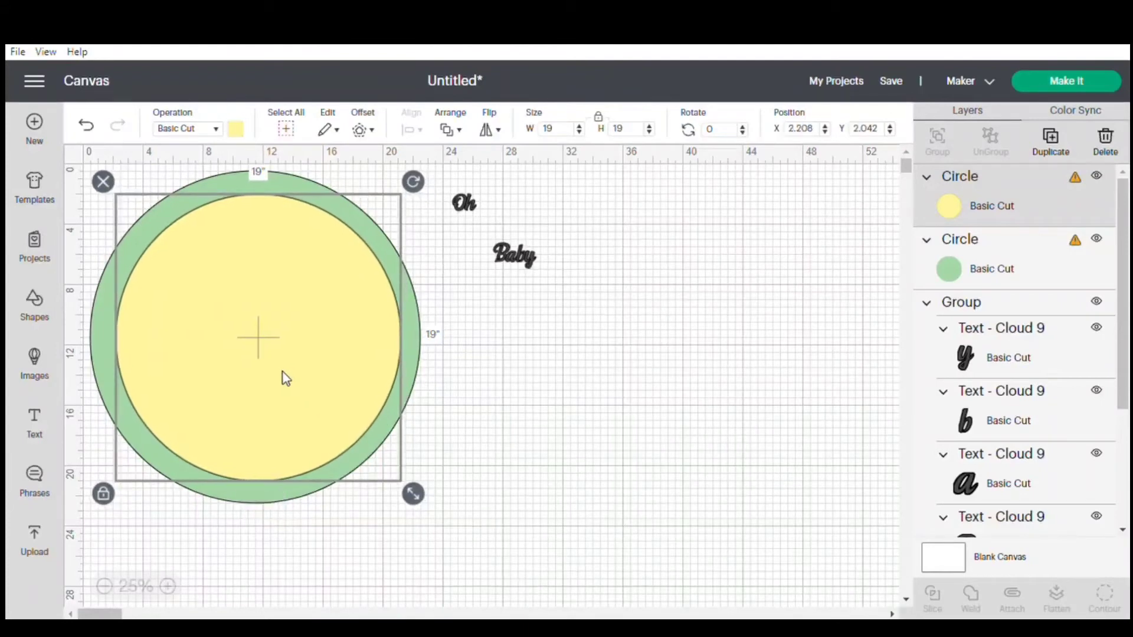
pyautogui.click(463, 416)
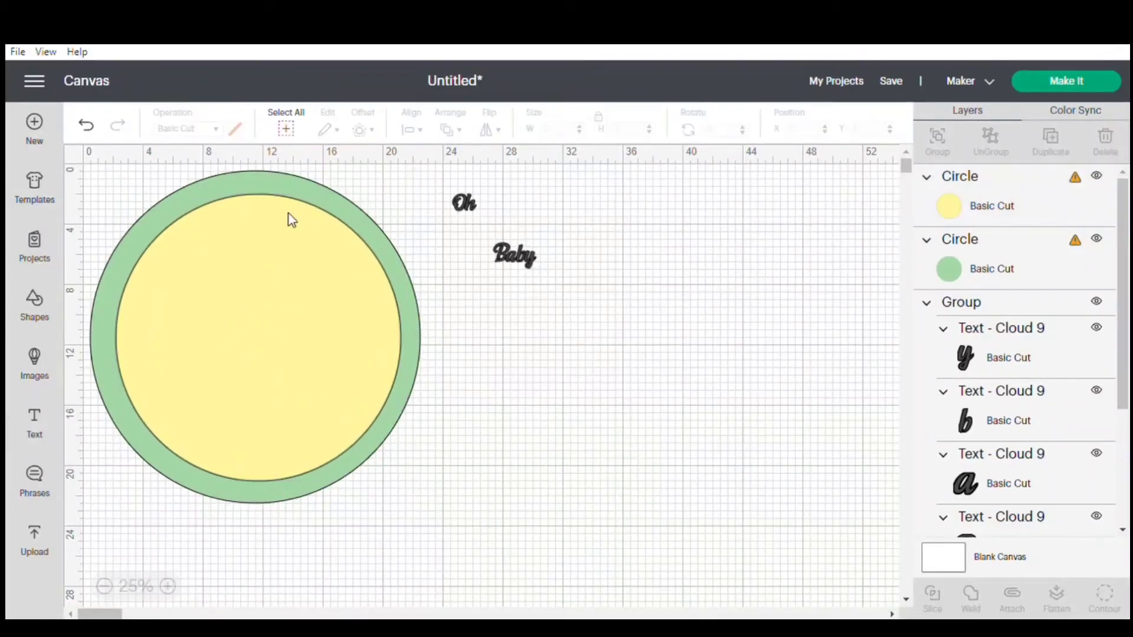
# Align the centers of the yellow and green circles and slice them.
pyautogui.moveTo(437, 187); pyautogui.dragTo(71, 395)
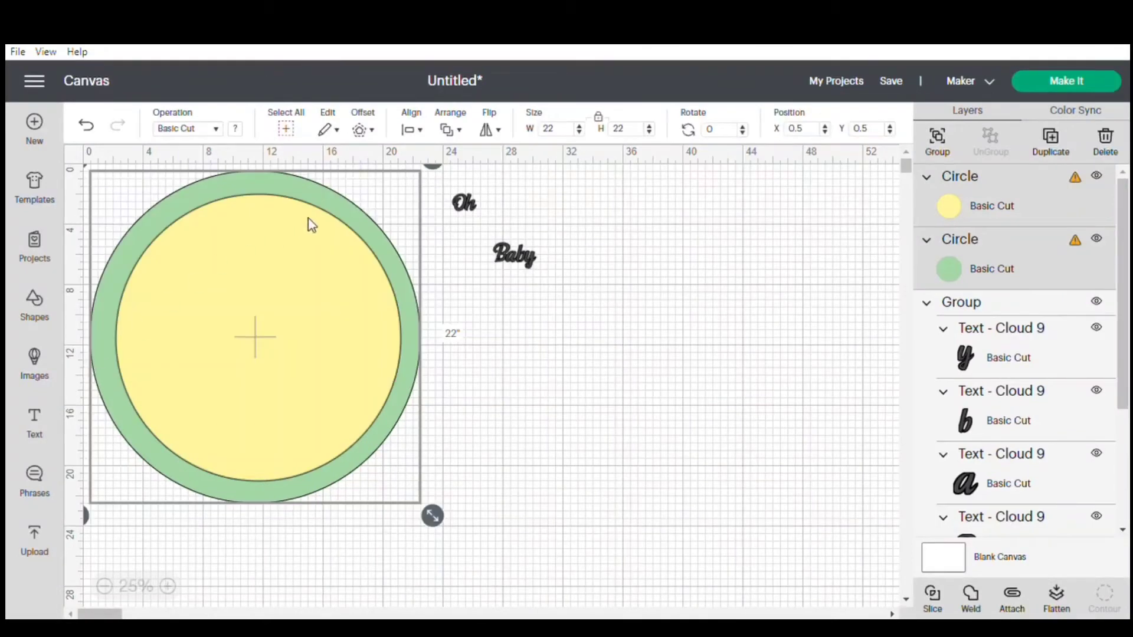
pyautogui.click(421, 131)
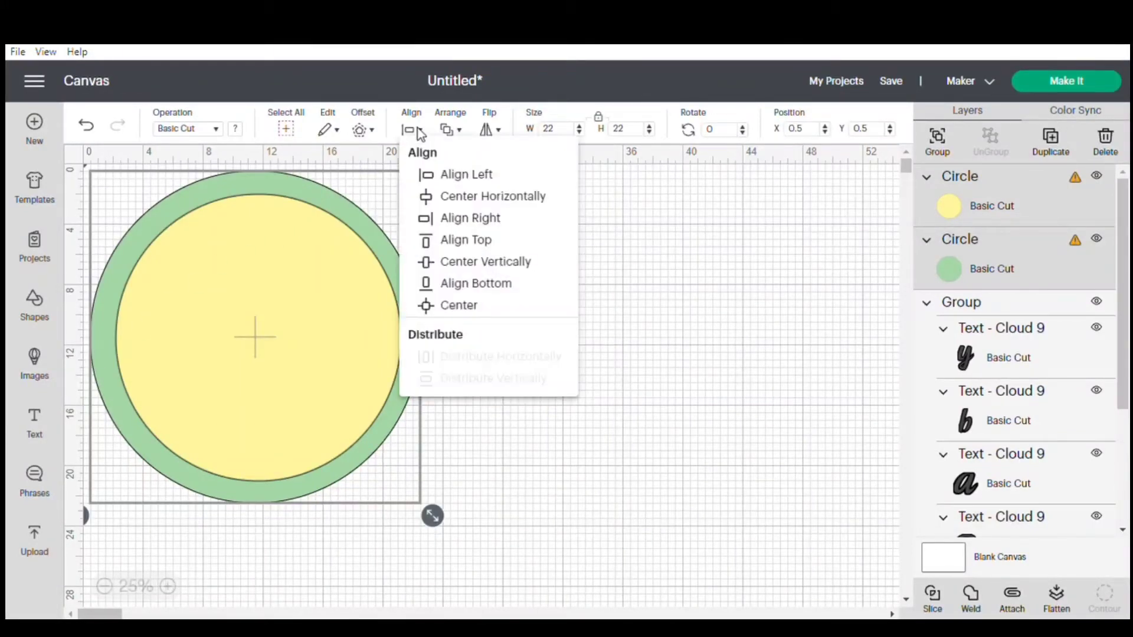
pyautogui.click(453, 305)
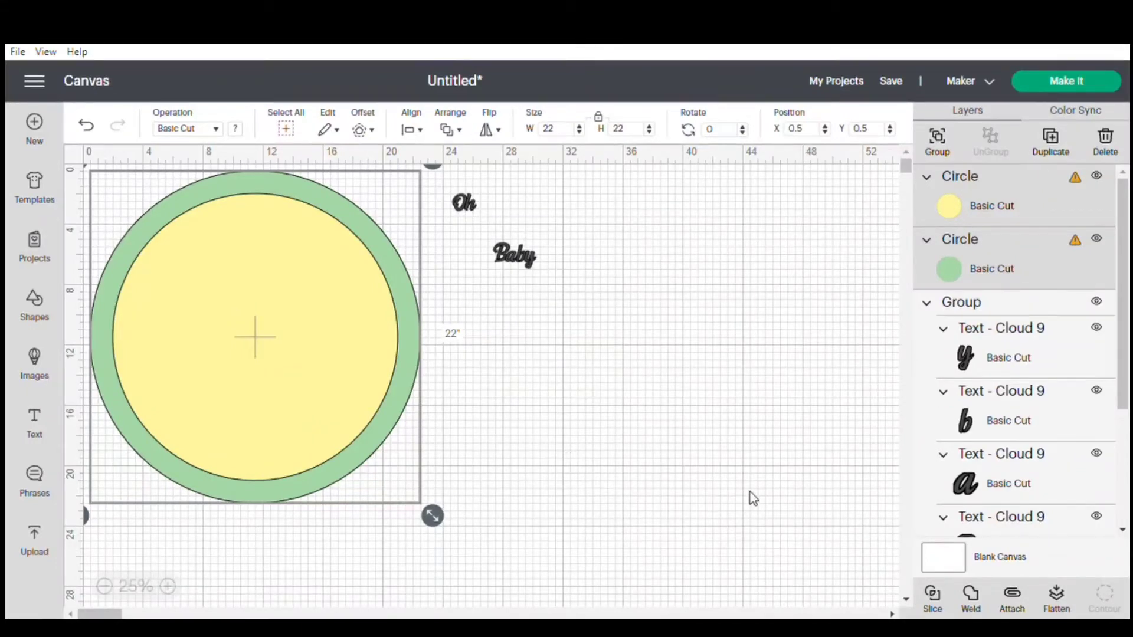
pyautogui.click(938, 600)
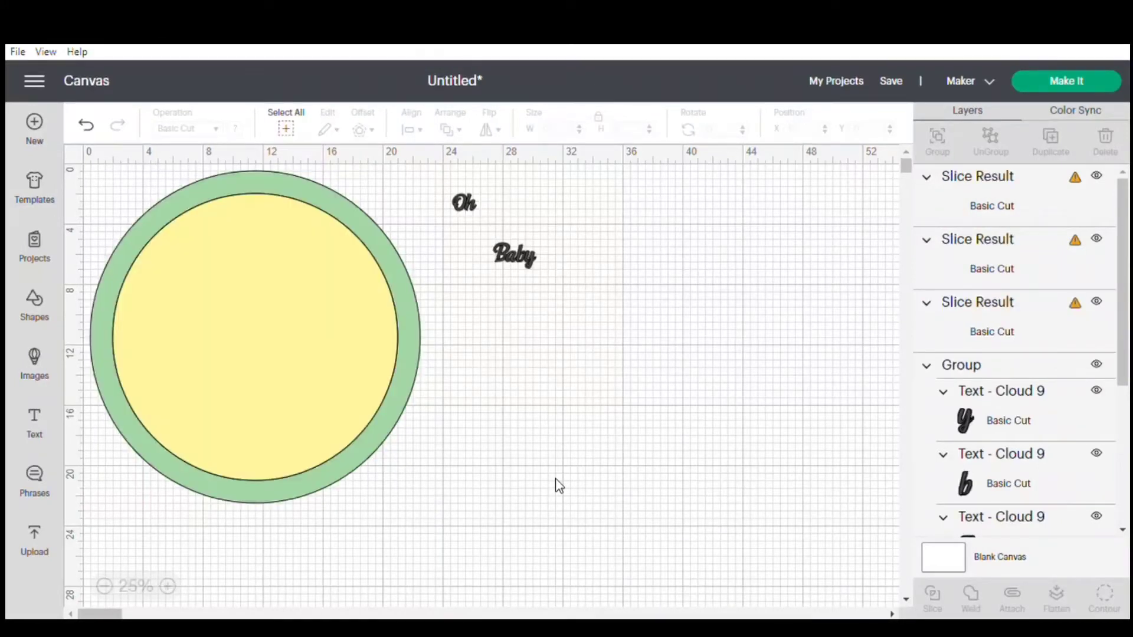
# Separate the yellow disc and green ring from the slice results and delete the leftover solid green disc.
pyautogui.moveTo(297, 382); pyautogui.dragTo(635, 477)
pyautogui.moveTo(253, 345); pyautogui.dragTo(731, 348)
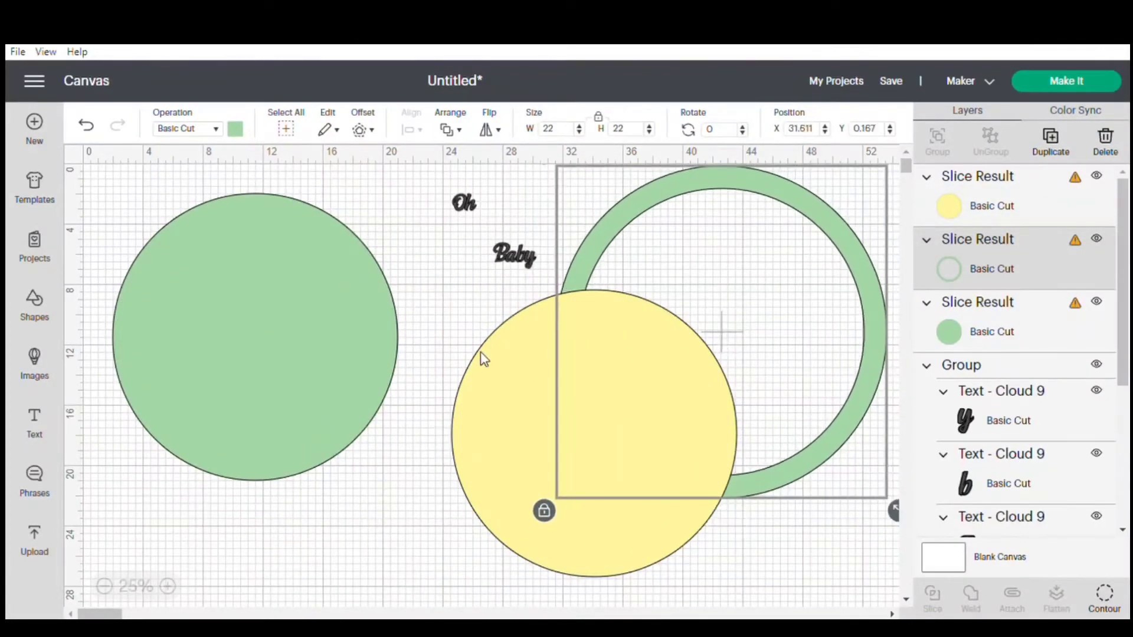
pyautogui.click(311, 360)
pyautogui.press('Delete')
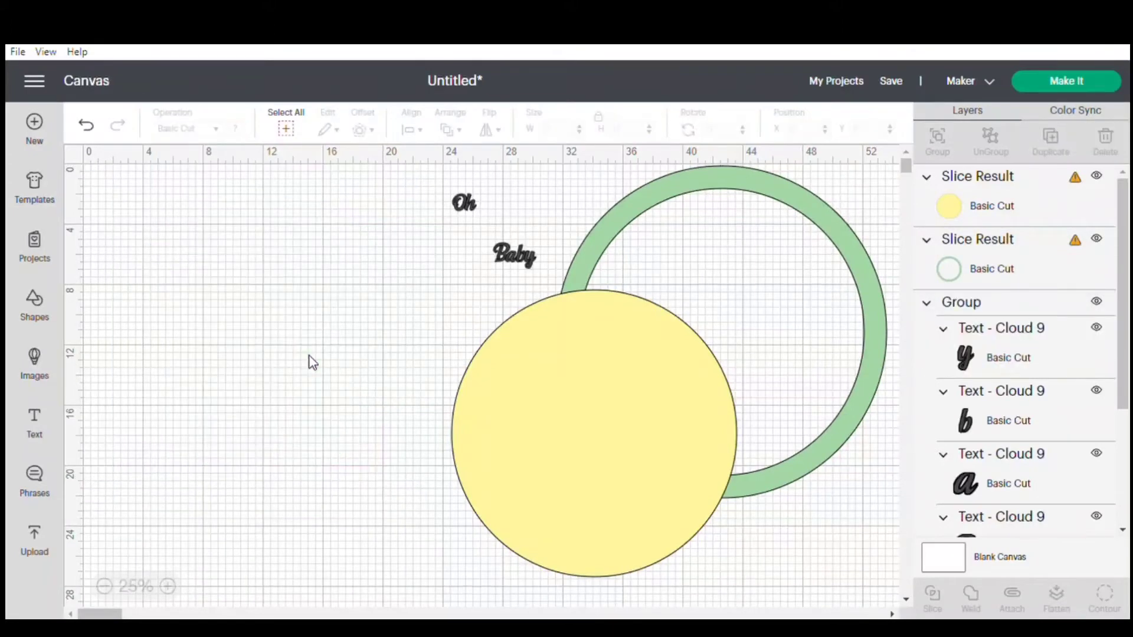
# Move the yellow circle to the empty area beside the green ring and send it to the back.
pyautogui.moveTo(522, 413); pyautogui.dragTo(194, 329)
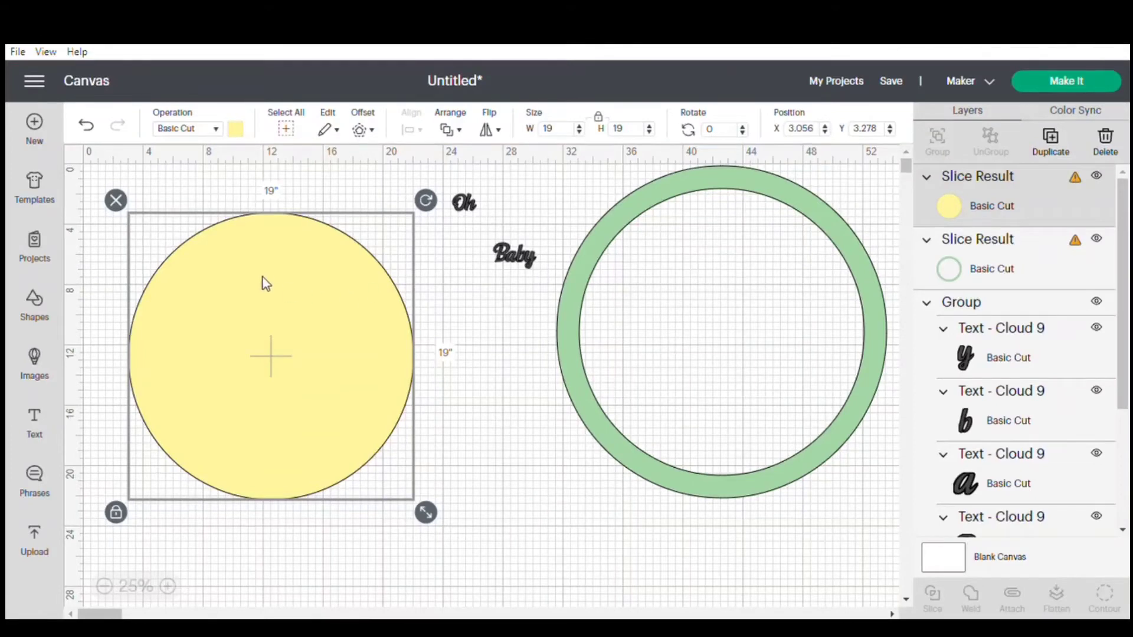
pyautogui.click(461, 131)
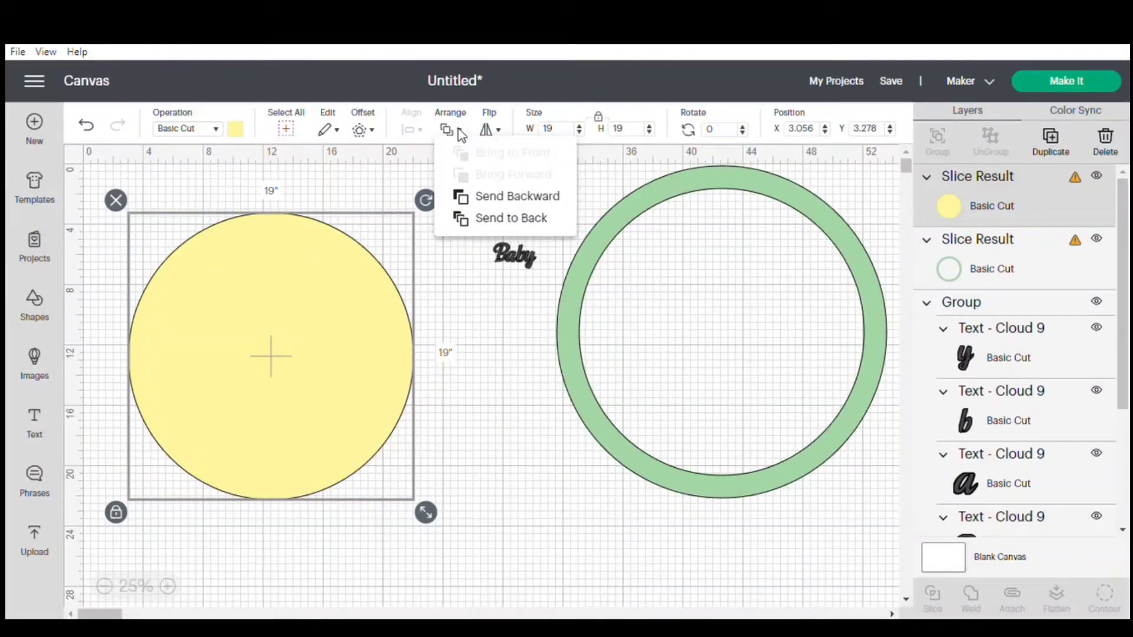
pyautogui.click(501, 220)
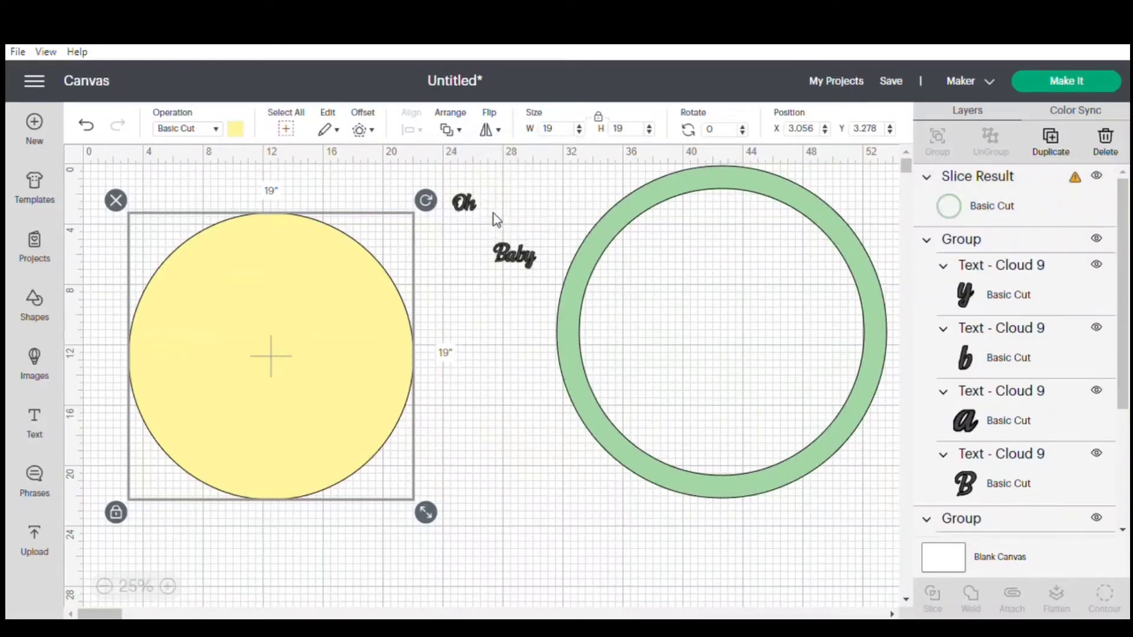
# Place the "Oh" group on the upper part of the yellow circle and the "Baby" group on its lower part.
pyautogui.click(464, 339)
pyautogui.moveTo(458, 208); pyautogui.dragTo(253, 272)
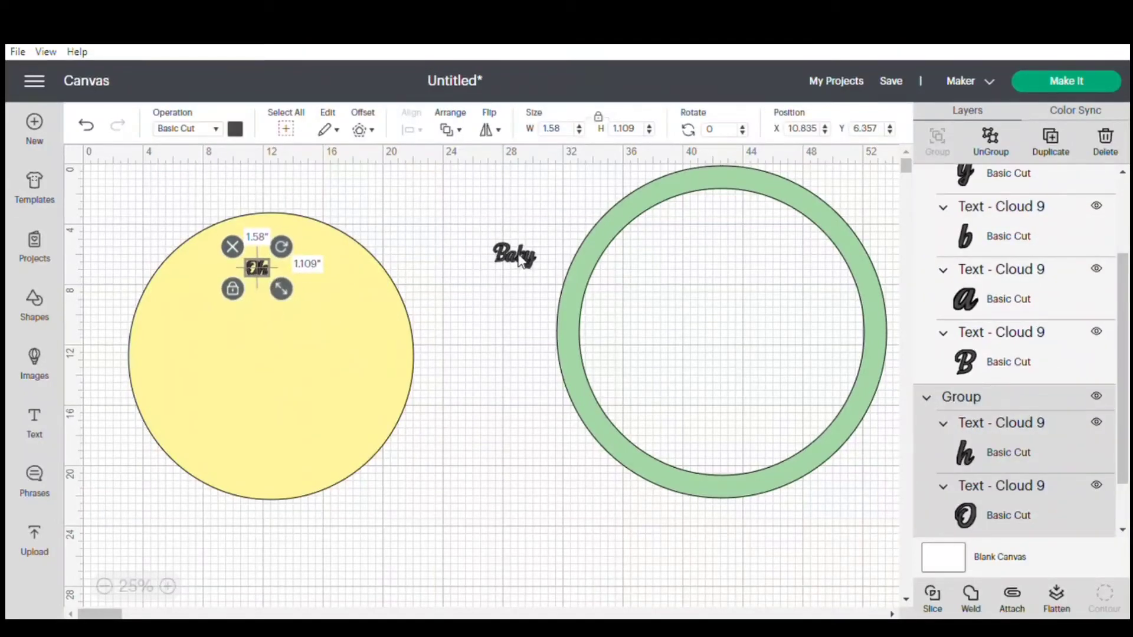
pyautogui.moveTo(515, 257); pyautogui.dragTo(265, 406)
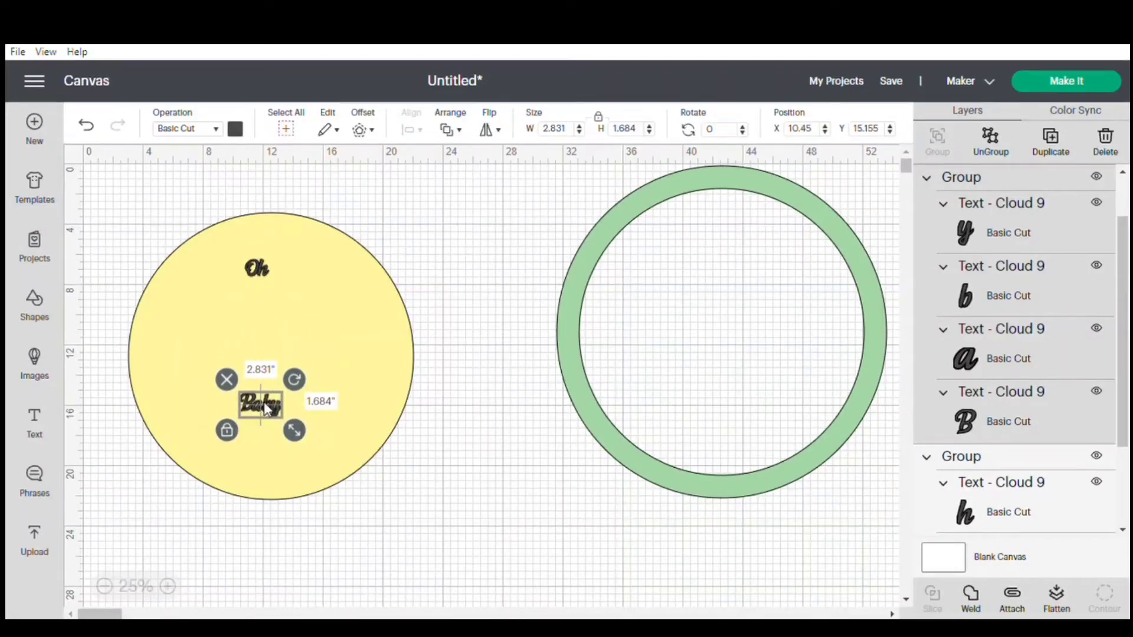
# Enlarge "Oh" to about 8.4 inches wide and place it against the yellow circle's top edge.
pyautogui.click(261, 270)
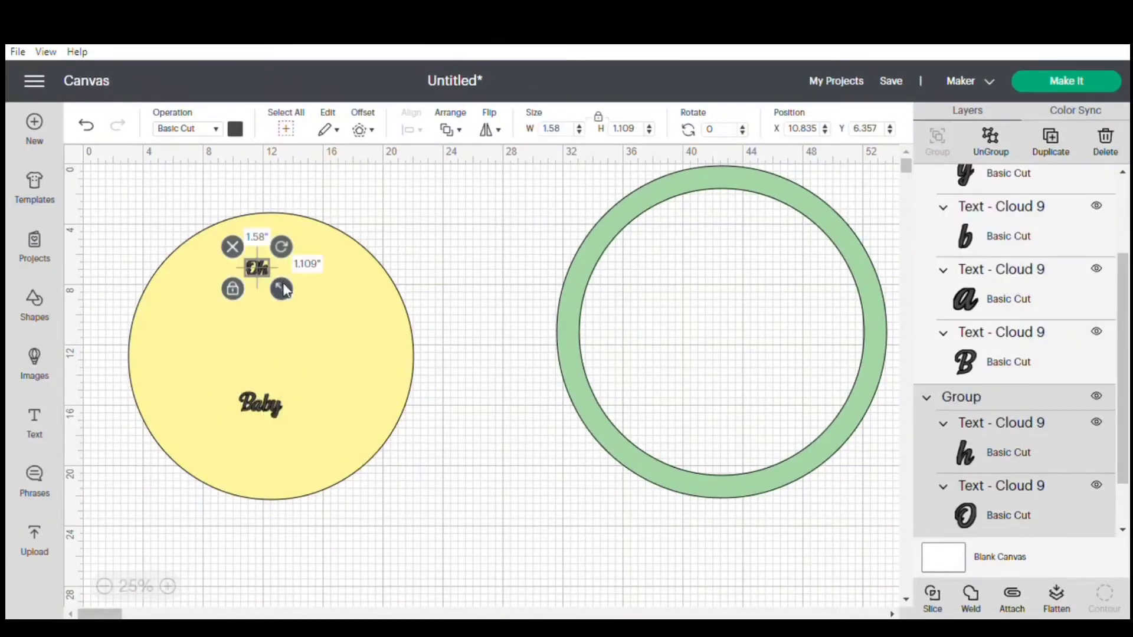
pyautogui.moveTo(282, 287); pyautogui.dragTo(281, 258)
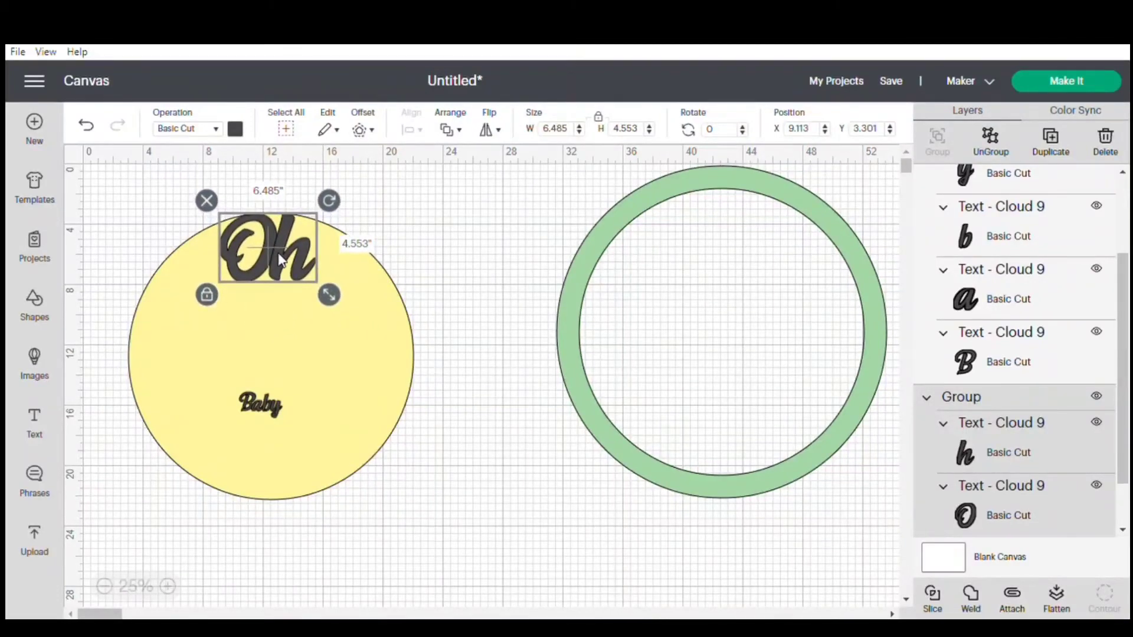
pyautogui.moveTo(326, 298); pyautogui.dragTo(297, 300)
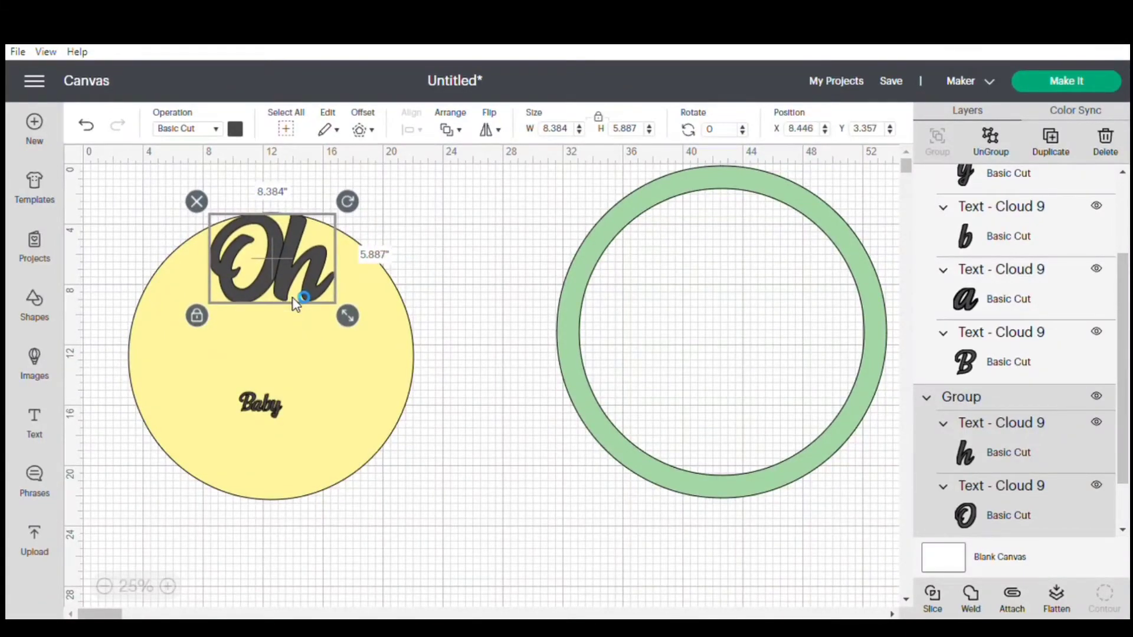
pyautogui.click(427, 275)
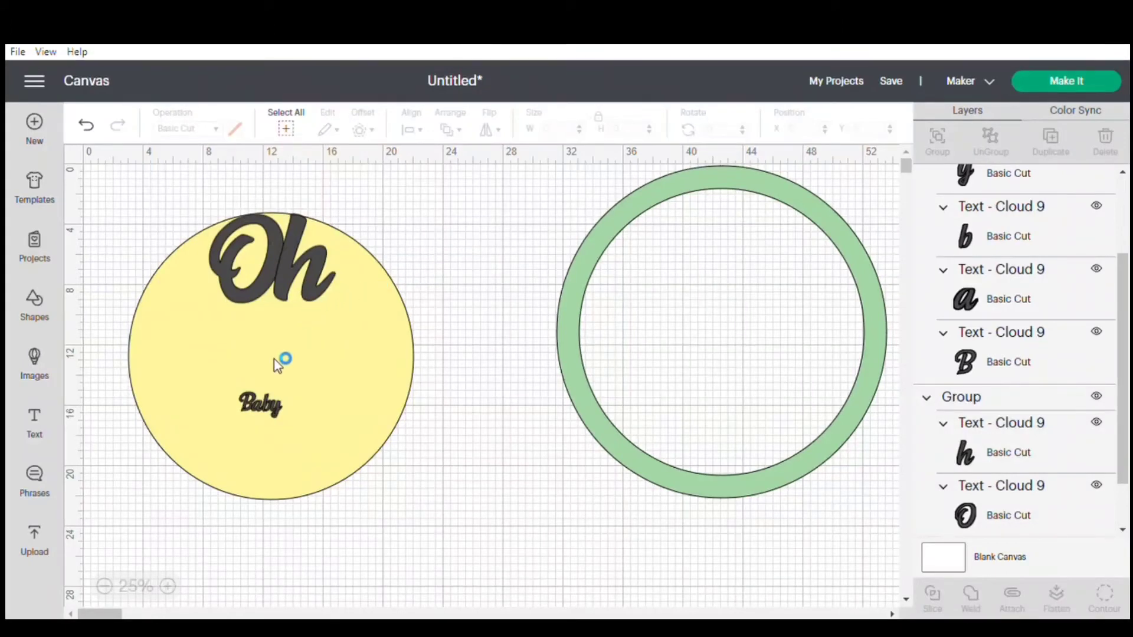
# Enlarge "Baby" to about 16.5 inches wide and position it across the lower half so its ends reach the yellow circle's edge.
pyautogui.click(260, 404)
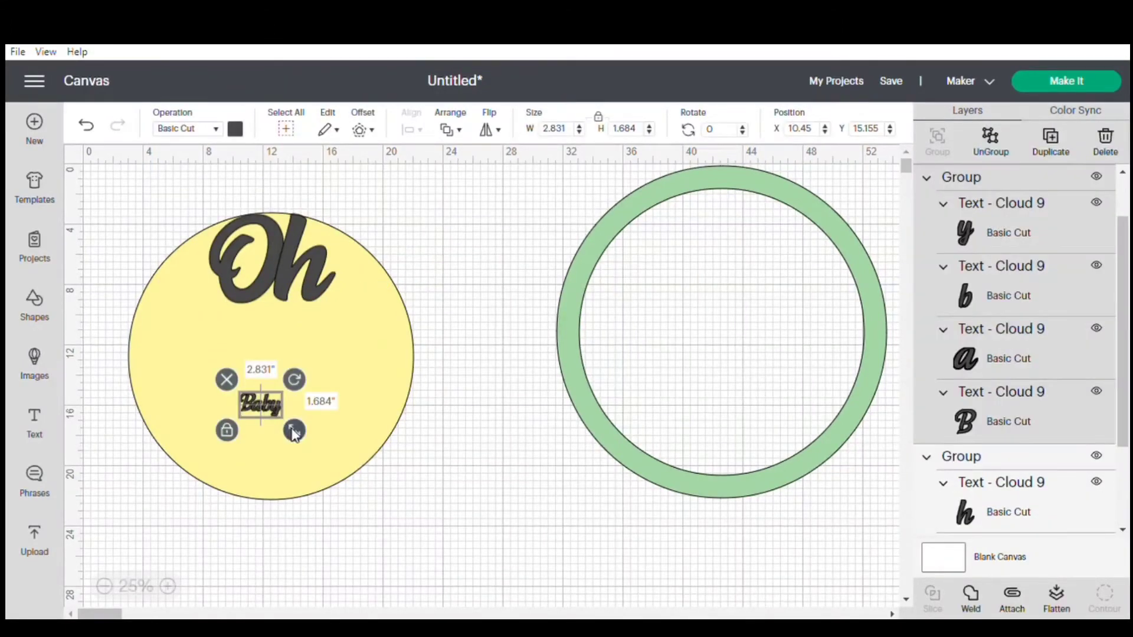
pyautogui.moveTo(294, 431); pyautogui.dragTo(413, 510)
pyautogui.moveTo(336, 442); pyautogui.dragTo(278, 401)
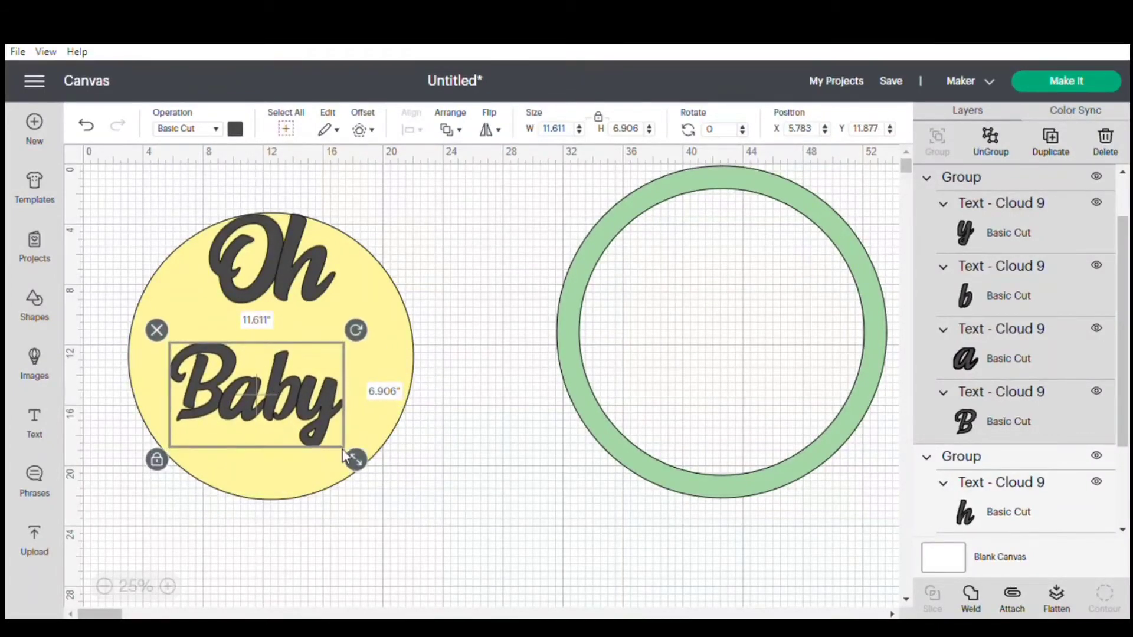
pyautogui.moveTo(356, 466); pyautogui.dragTo(385, 494)
pyautogui.moveTo(309, 407); pyautogui.dragTo(279, 396)
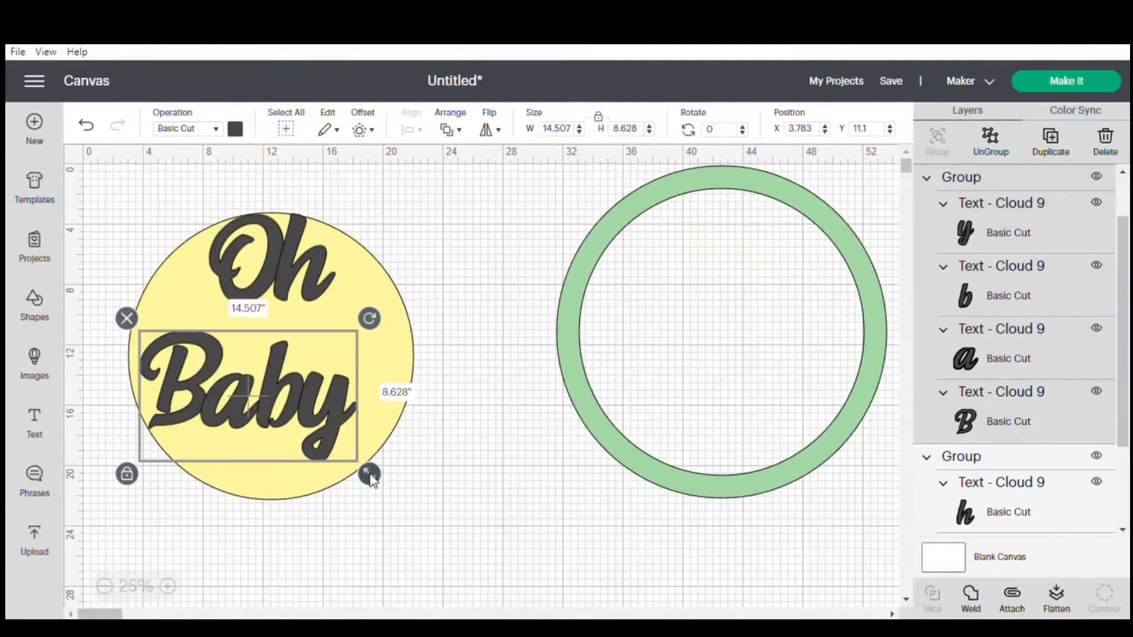
pyautogui.moveTo(370, 473); pyautogui.dragTo(400, 477)
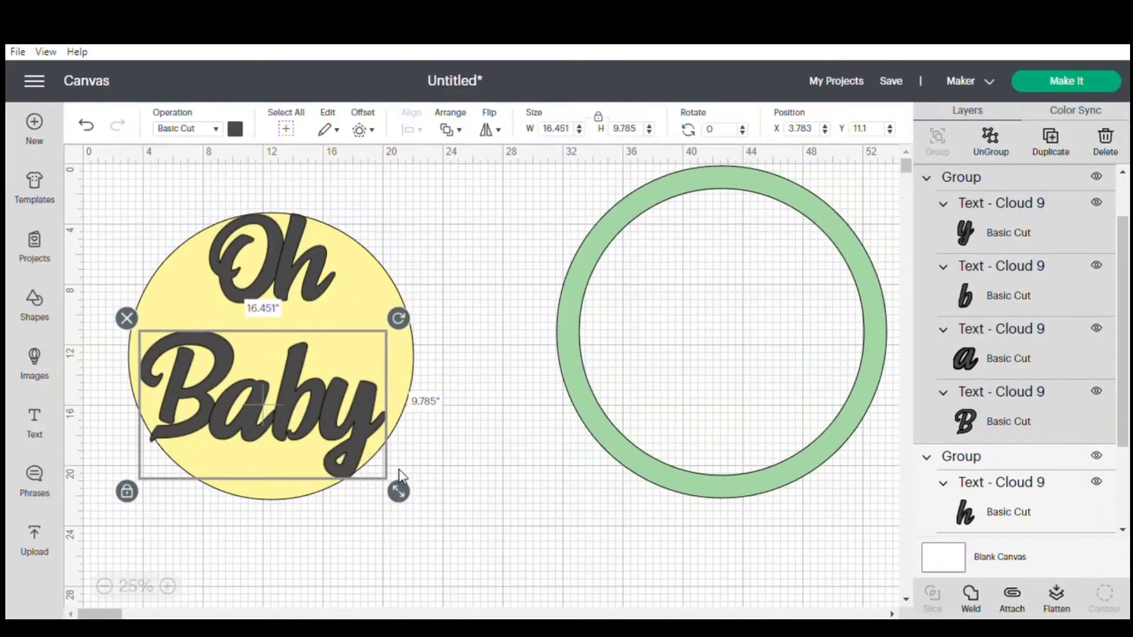
pyautogui.moveTo(327, 432); pyautogui.dragTo(328, 429)
pyautogui.click(451, 479)
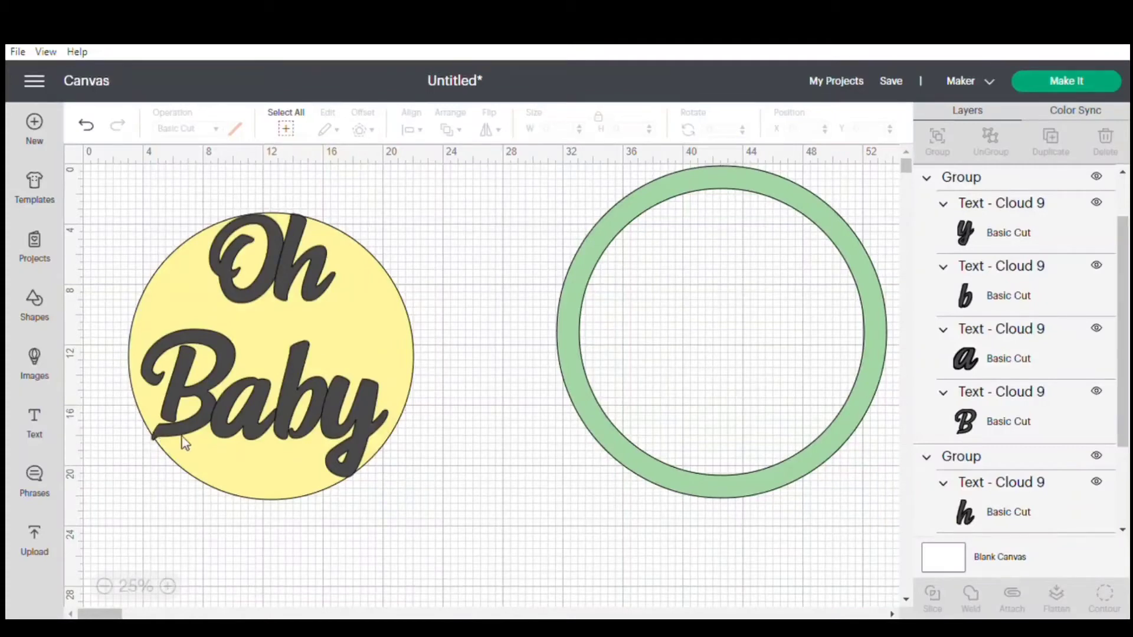
pyautogui.click(296, 413)
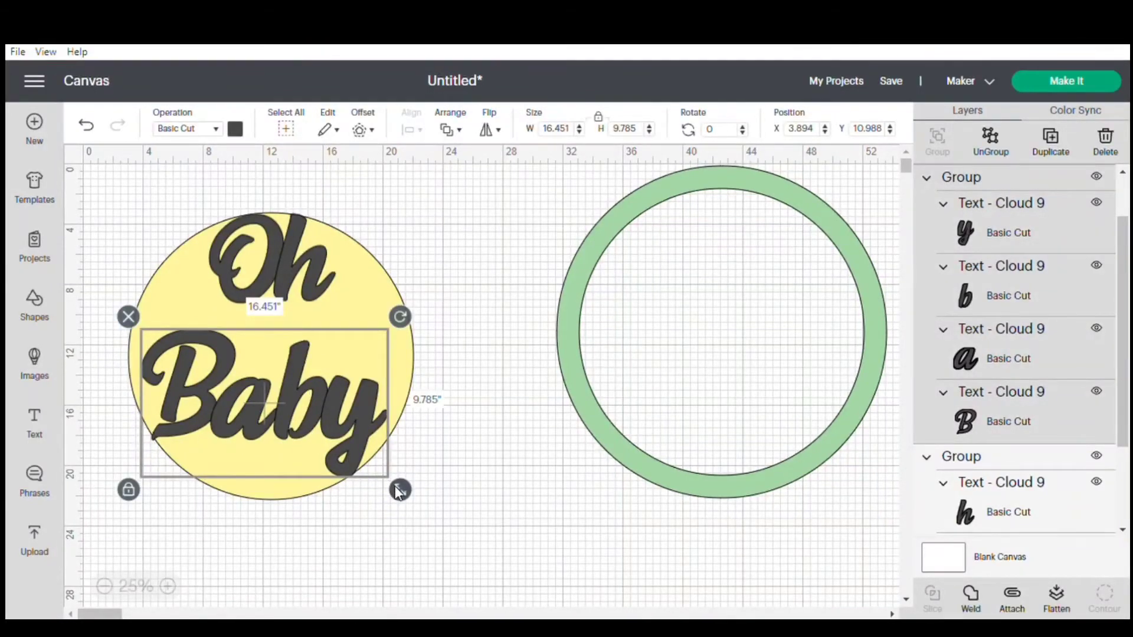
pyautogui.moveTo(319, 431); pyautogui.dragTo(319, 432)
pyautogui.click(469, 448)
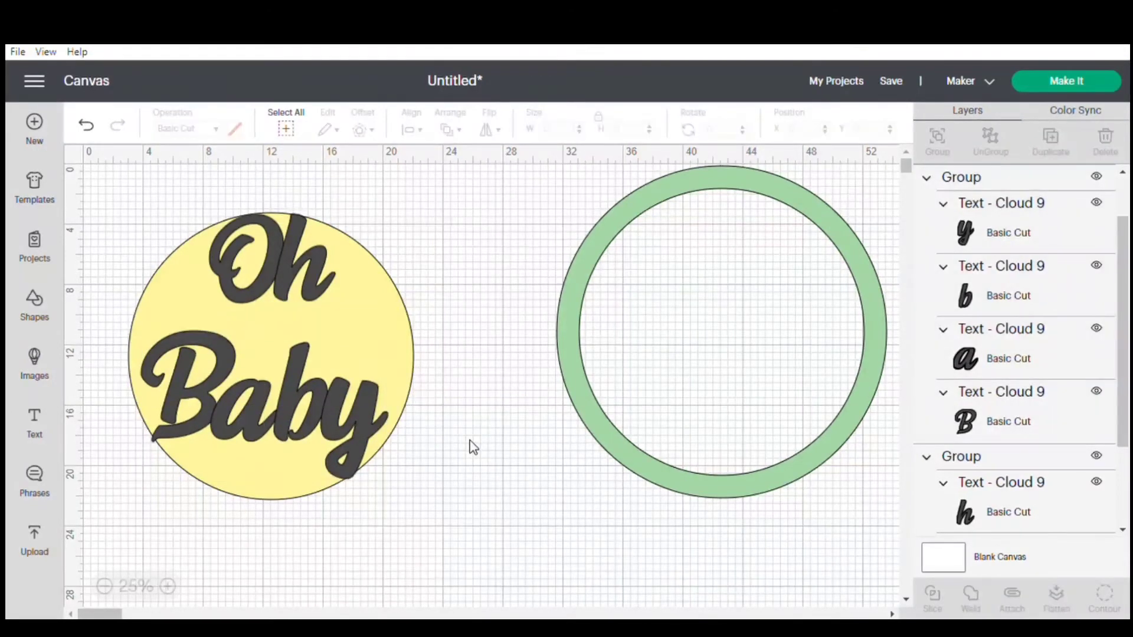
# Enlarge "Oh" to about 9.3 inches wide and recenter it at the top of the yellow circle.
pyautogui.click(274, 246)
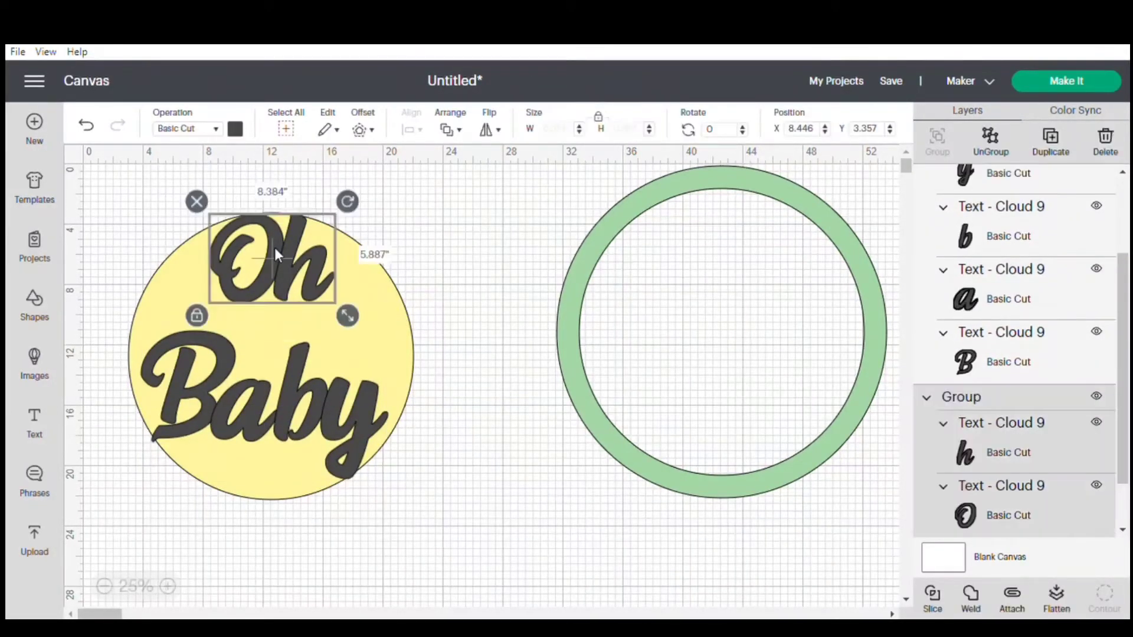
pyautogui.moveTo(343, 313); pyautogui.dragTo(348, 326)
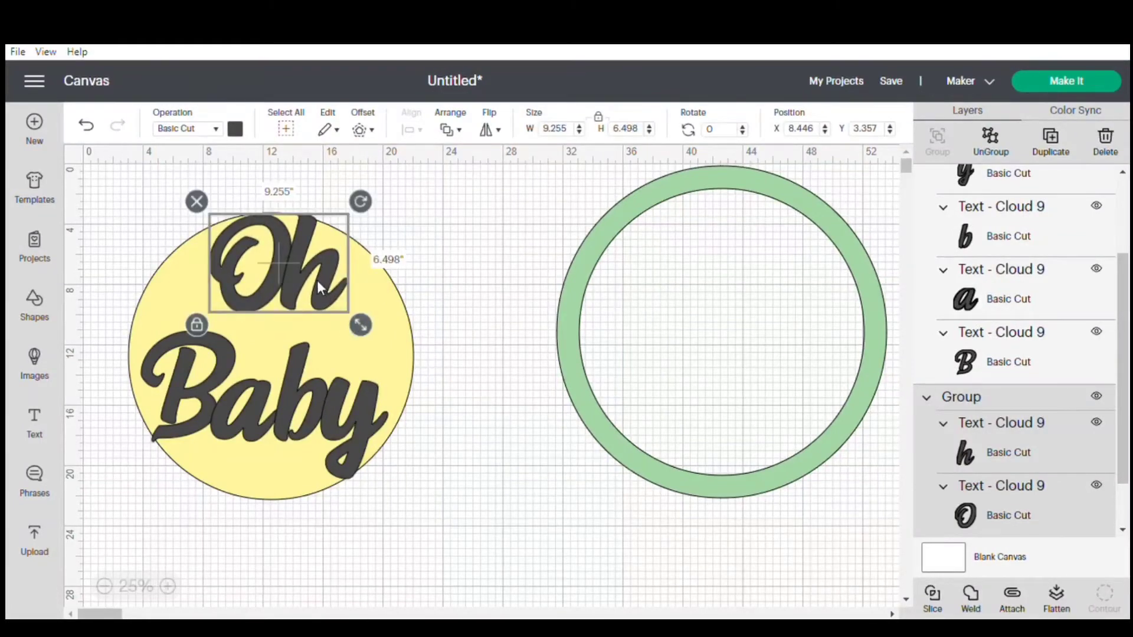
pyautogui.moveTo(316, 281); pyautogui.dragTo(307, 279)
pyautogui.click(436, 282)
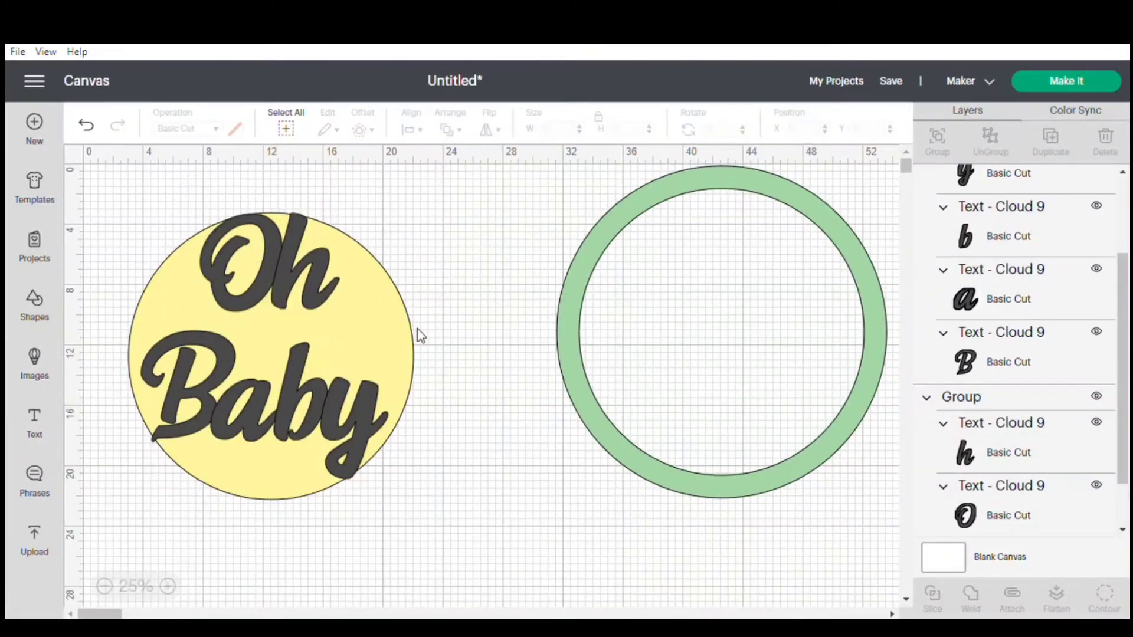
# Delete the yellow guide circle and center the green ring around the "Oh Baby" lettering.
pyautogui.click(411, 354)
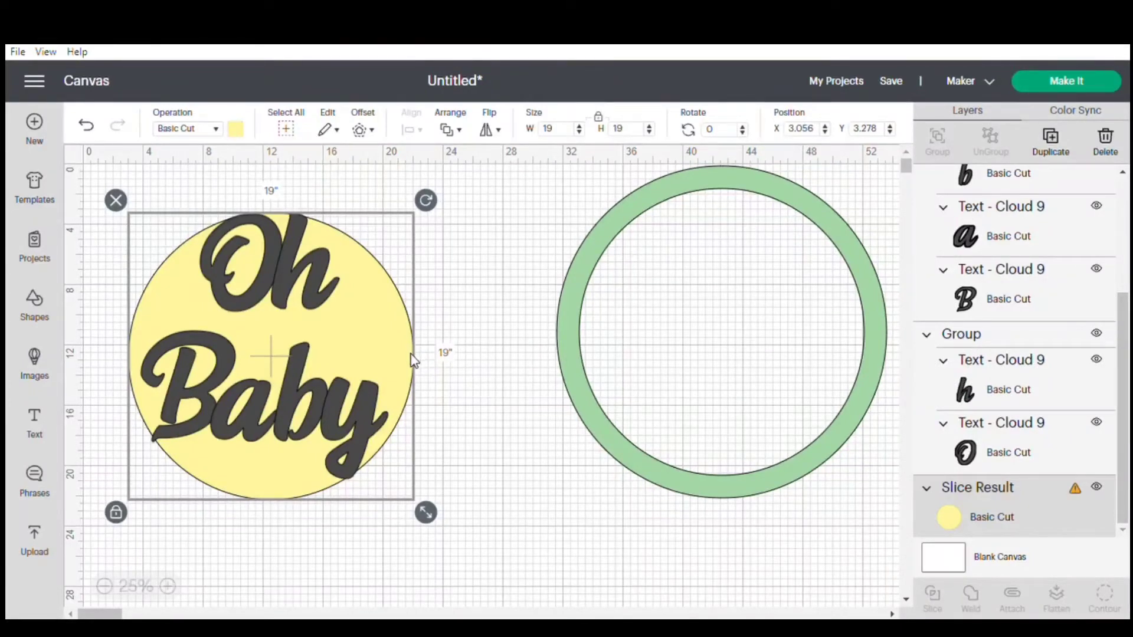
pyautogui.moveTo(411, 360); pyautogui.dragTo(665, 526)
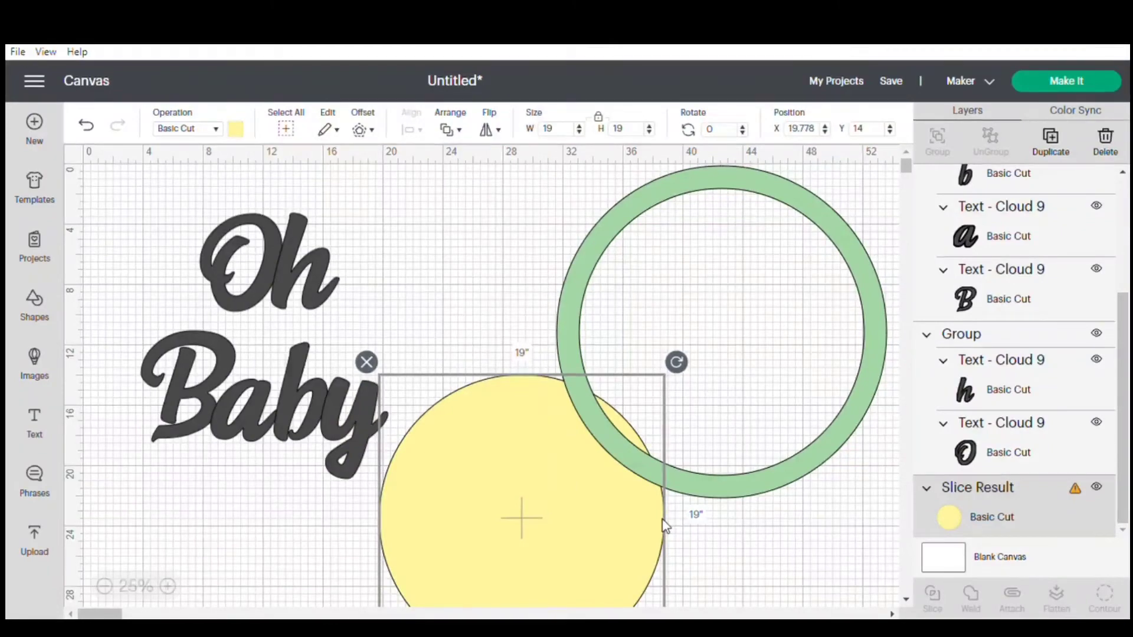
pyautogui.press('Delete')
pyautogui.moveTo(809, 472); pyautogui.dragTo(359, 494)
pyautogui.click(644, 427)
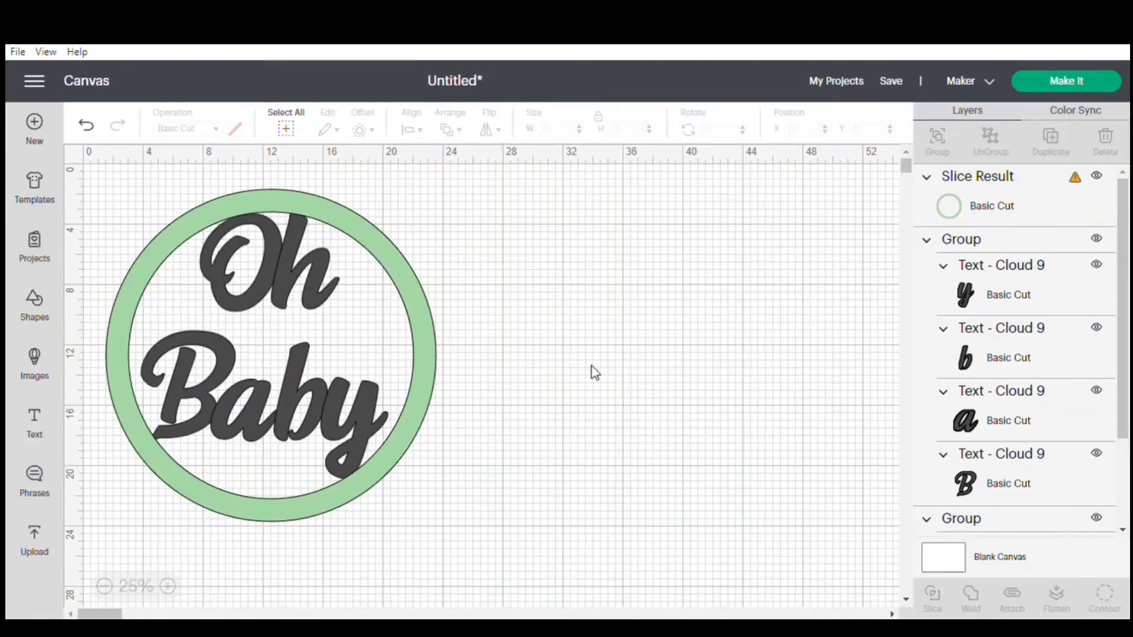
# Weld the ring and all the lettering into one shape and color it light green.
pyautogui.moveTo(536, 269); pyautogui.dragTo(77, 496)
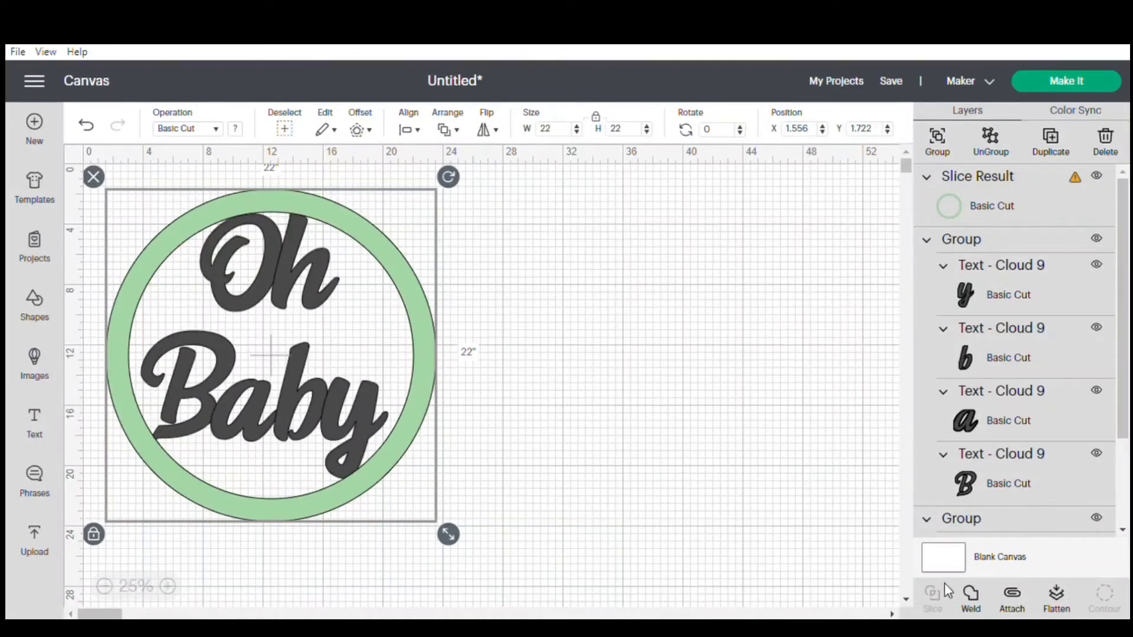
pyautogui.click(971, 593)
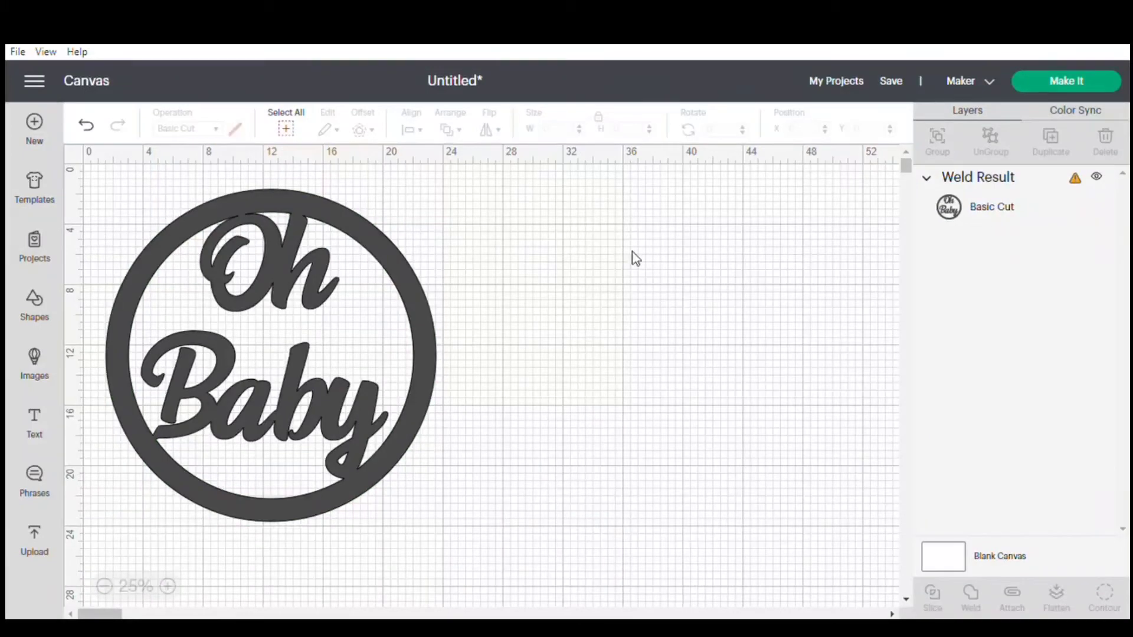
pyautogui.click(378, 249)
pyautogui.click(236, 131)
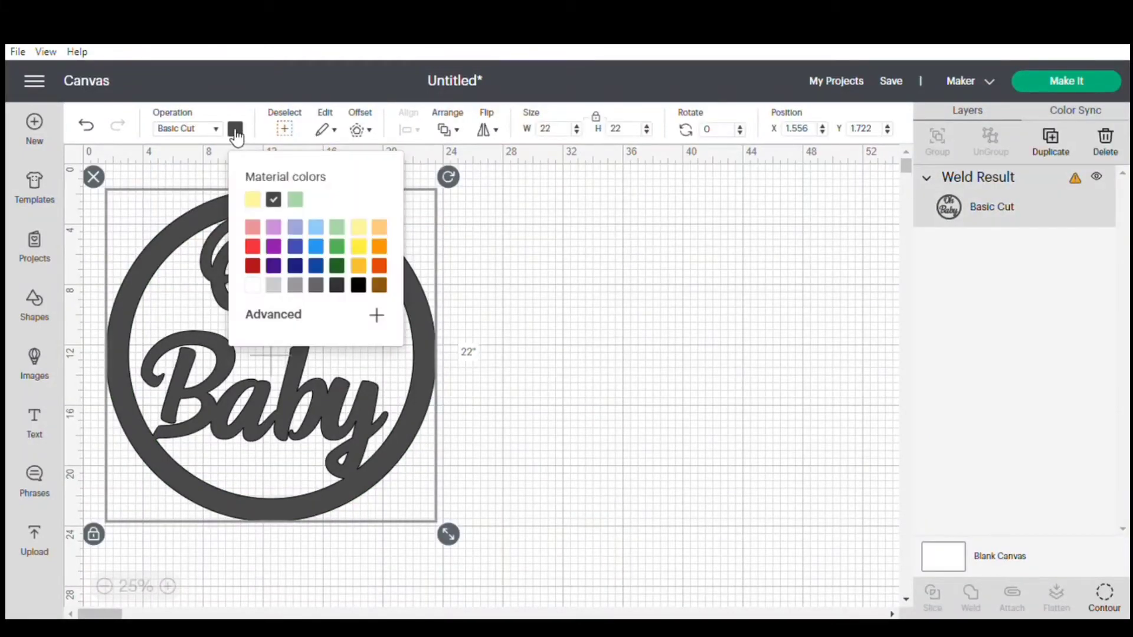
pyautogui.click(295, 200)
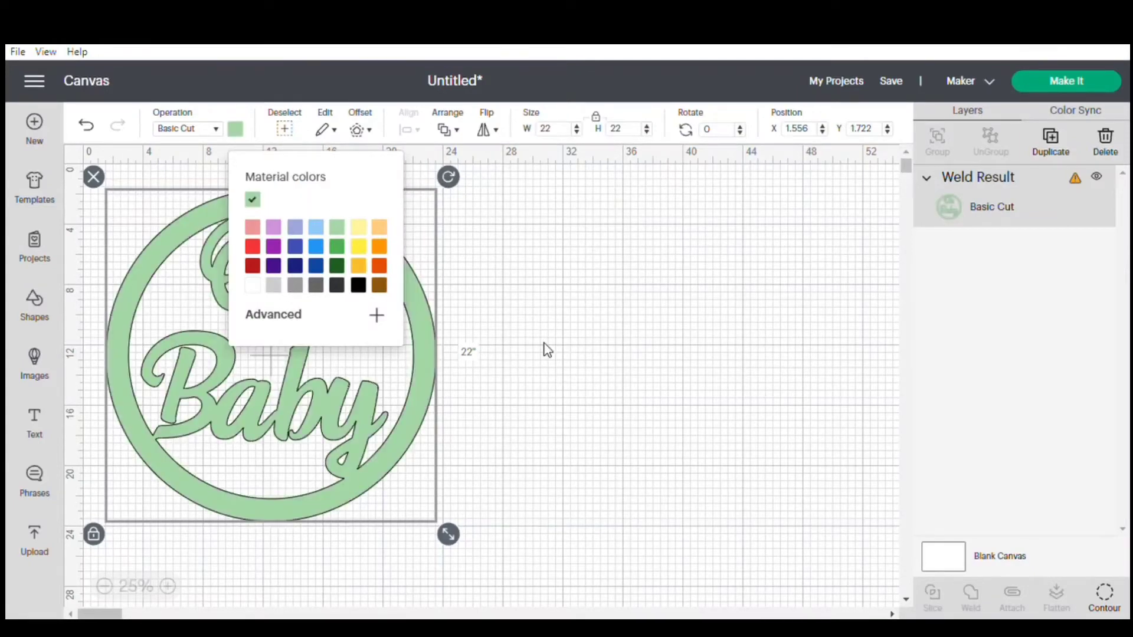
pyautogui.click(547, 349)
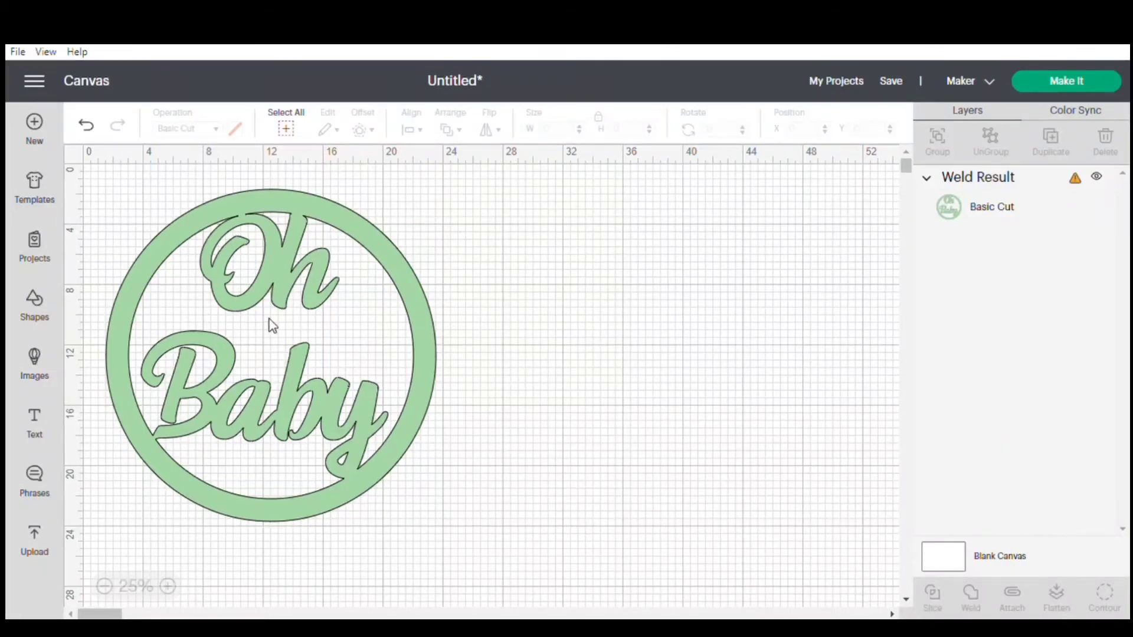
# Move the welded design aside to free canvas space and add an 11.5-inch square beside it.
pyautogui.moveTo(271, 321); pyautogui.dragTo(604, 331)
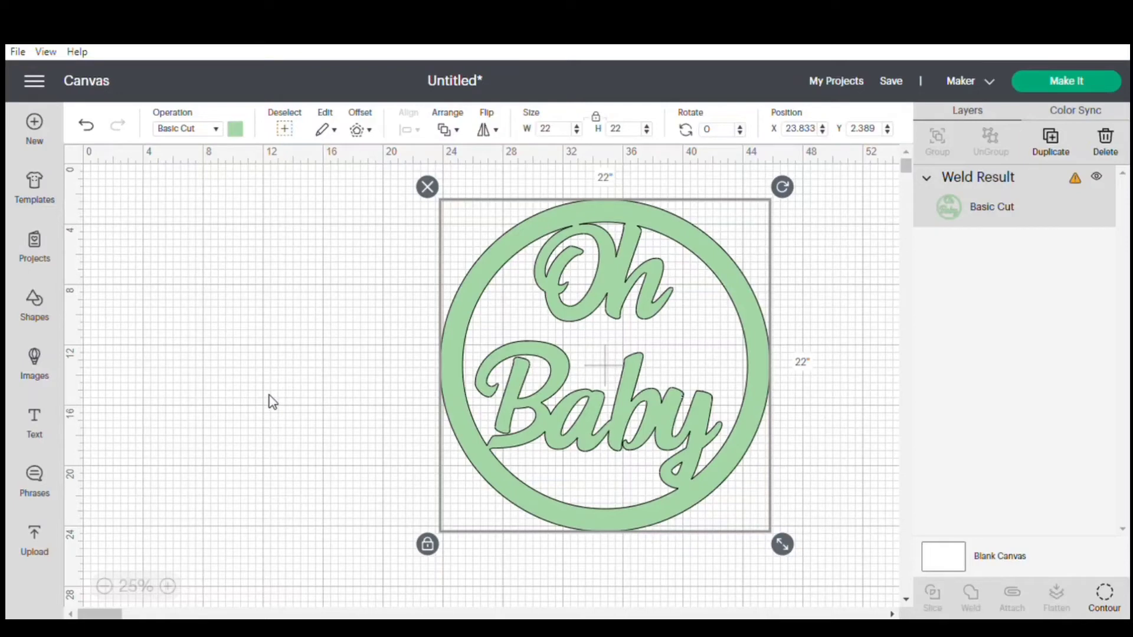
pyautogui.click(237, 391)
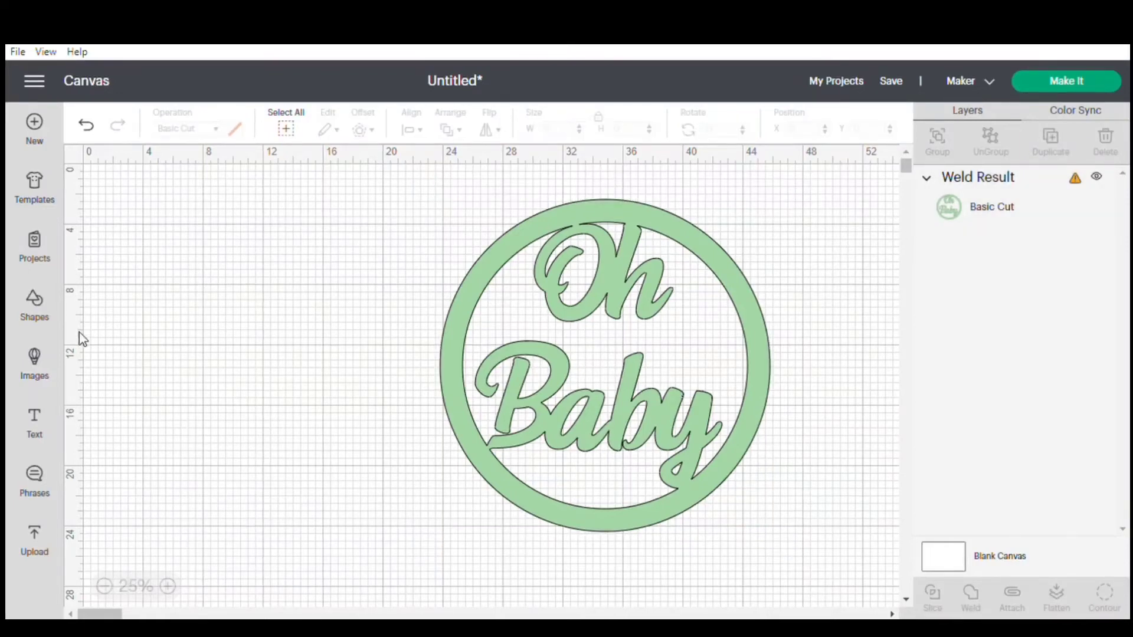
pyautogui.click(37, 307)
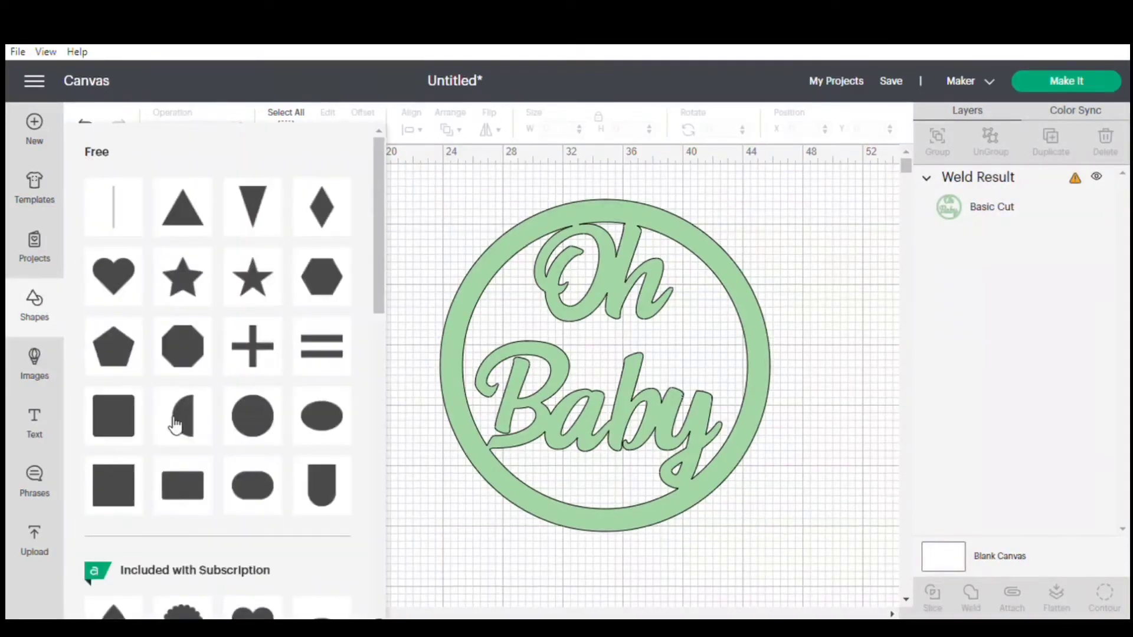
pyautogui.click(128, 485)
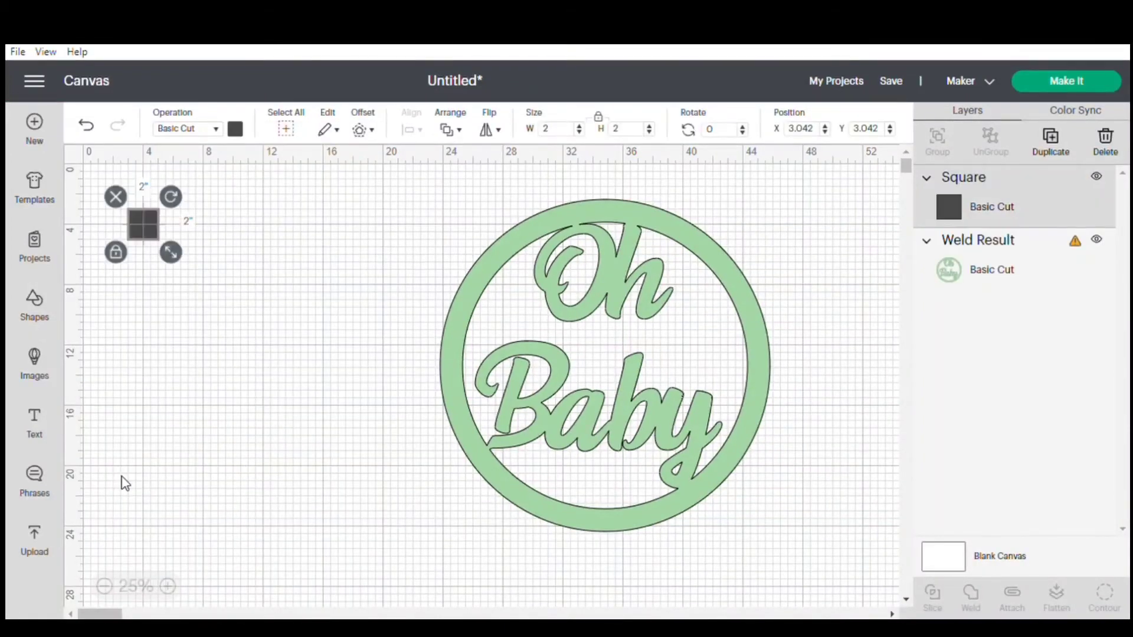
pyautogui.click(563, 135)
pyautogui.write('11.5')
pyautogui.click(630, 137)
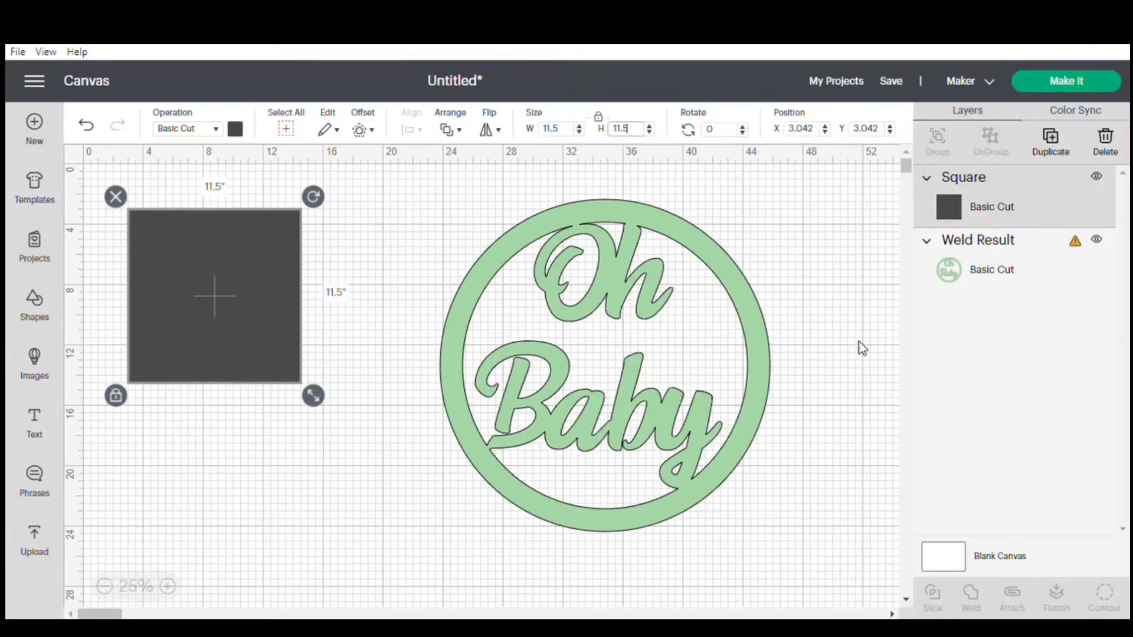
# Duplicate the square twice, move one copy below the others and color it light yellow.
pyautogui.click(1052, 140)
pyautogui.click(1051, 141)
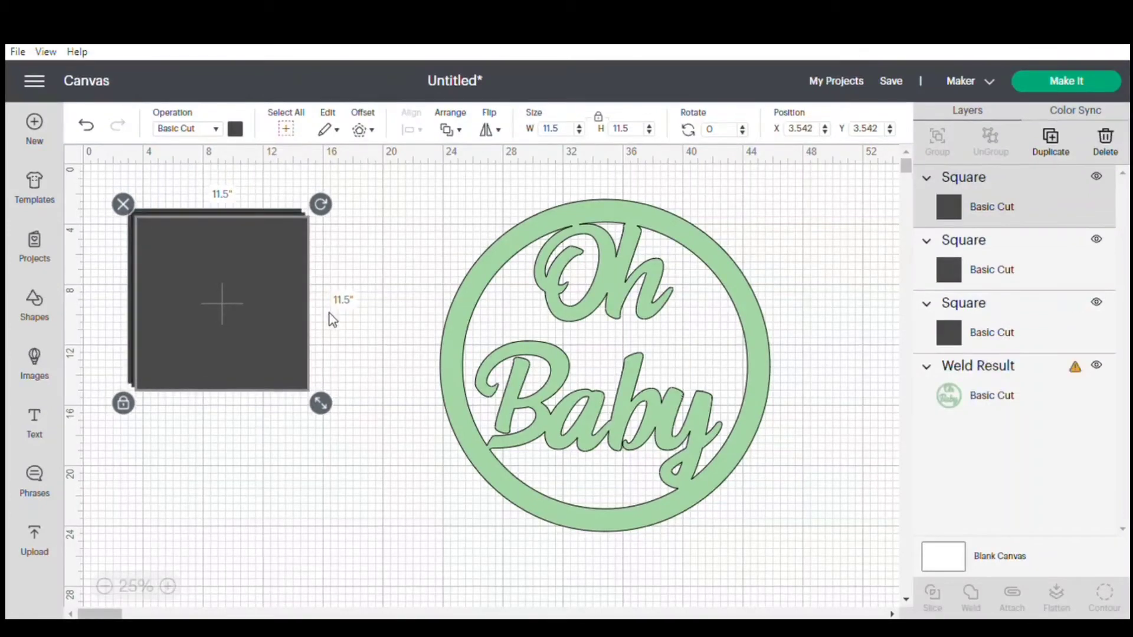
pyautogui.moveTo(289, 307); pyautogui.dragTo(313, 468)
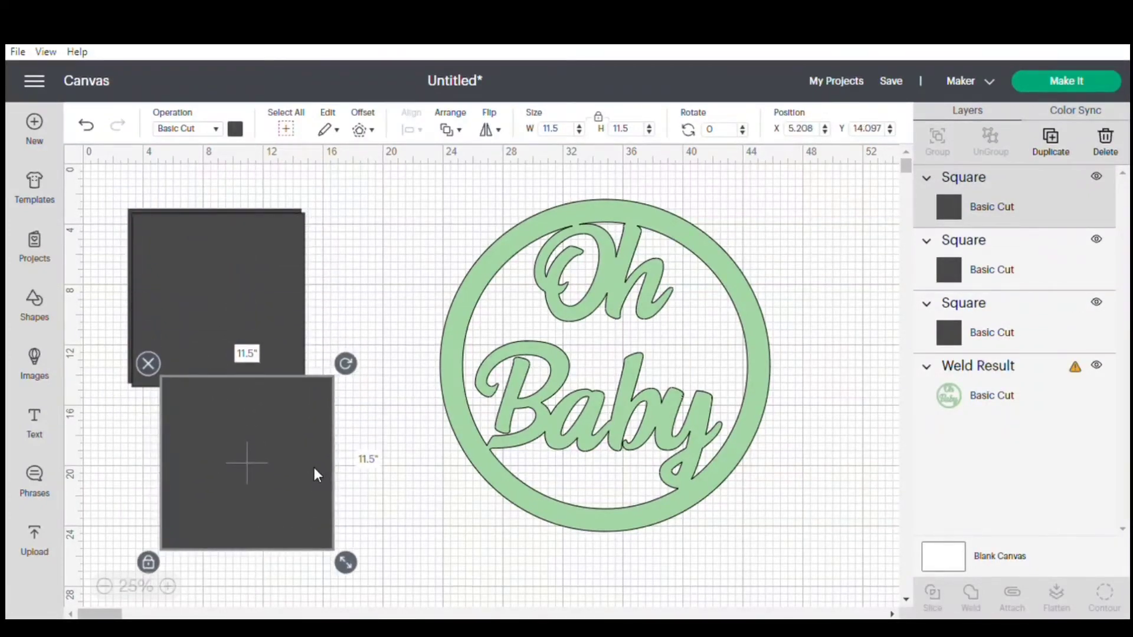
pyautogui.click(239, 131)
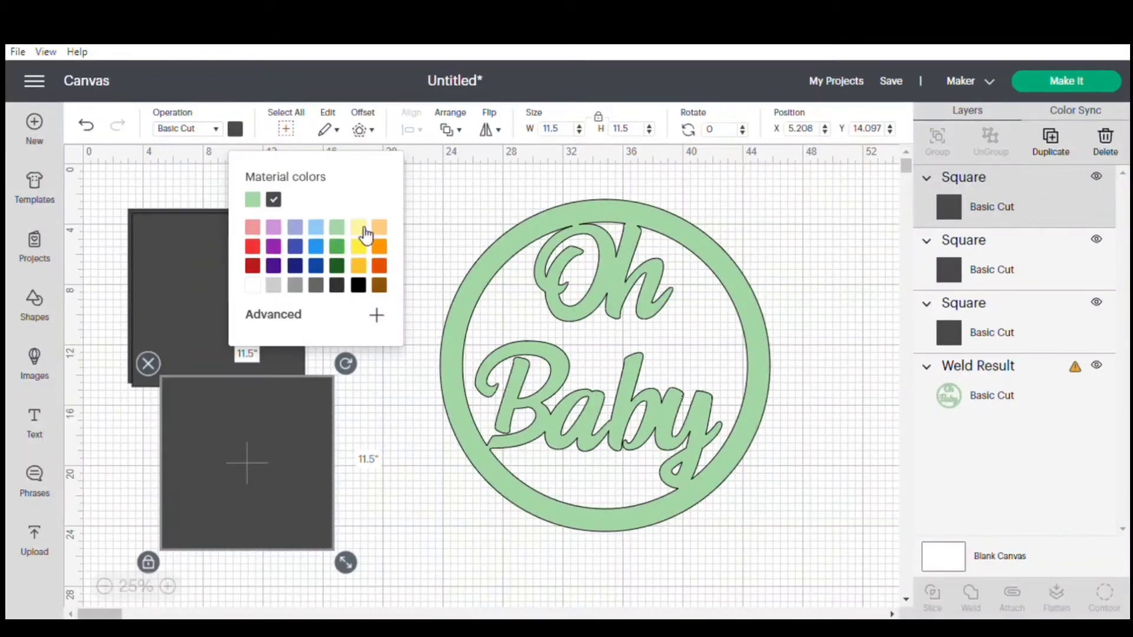
pyautogui.click(359, 227)
# Pull the second copy partly off the original square and color it light blue, and color the original light orange.
pyautogui.click(181, 292)
pyautogui.moveTo(181, 292); pyautogui.dragTo(290, 301)
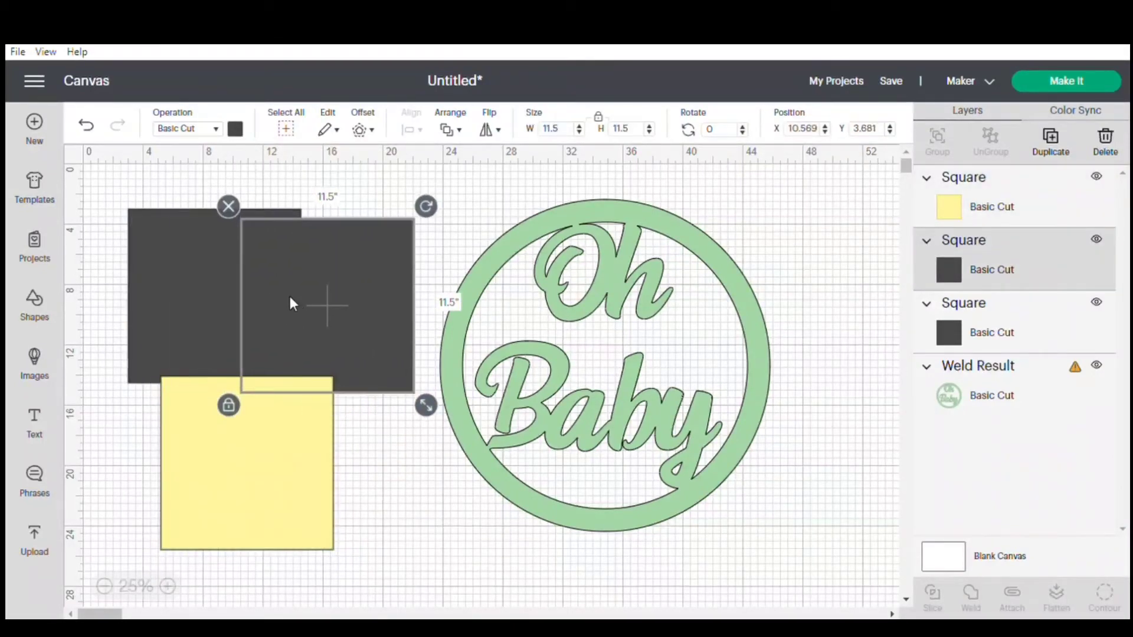
pyautogui.click(236, 130)
pyautogui.click(316, 229)
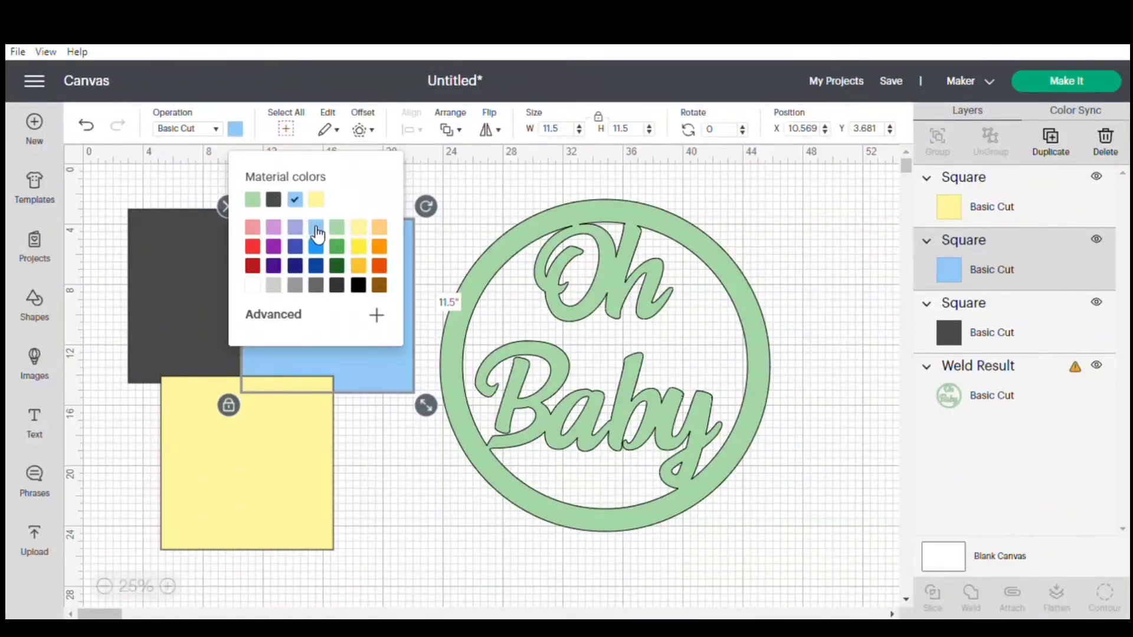
pyautogui.click(182, 263)
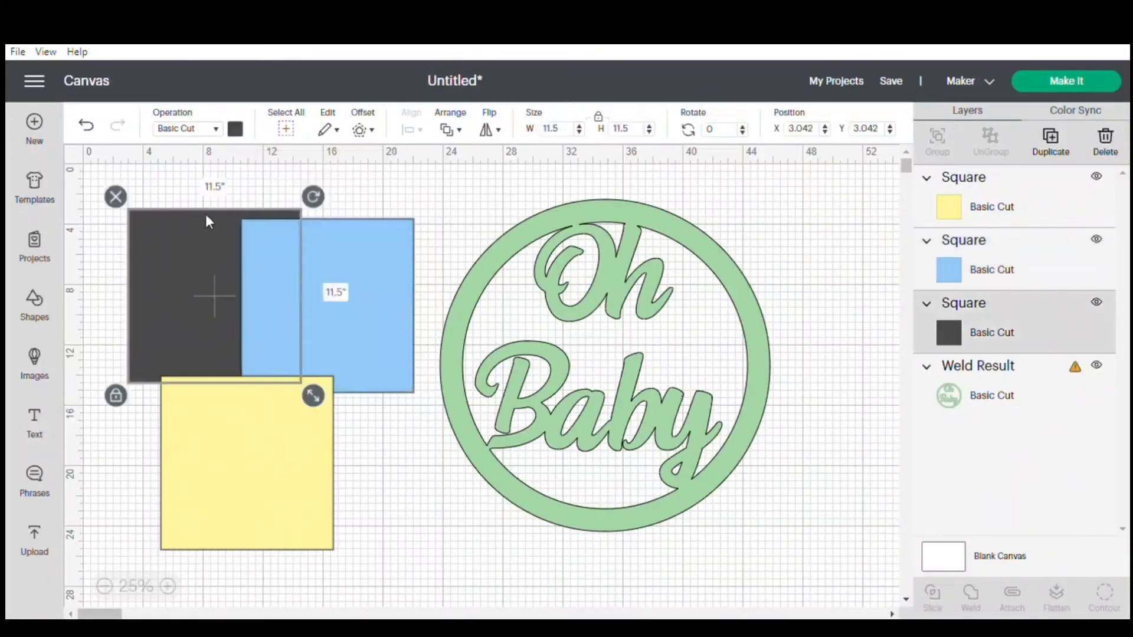
pyautogui.click(236, 130)
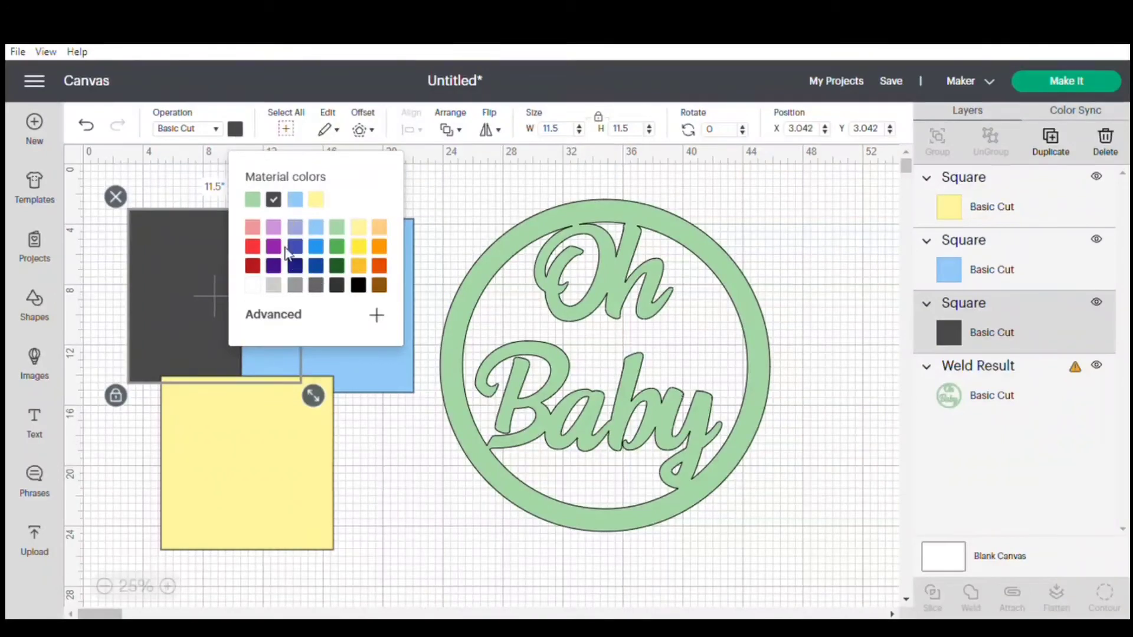
pyautogui.click(382, 232)
pyautogui.click(414, 453)
pyautogui.click(414, 454)
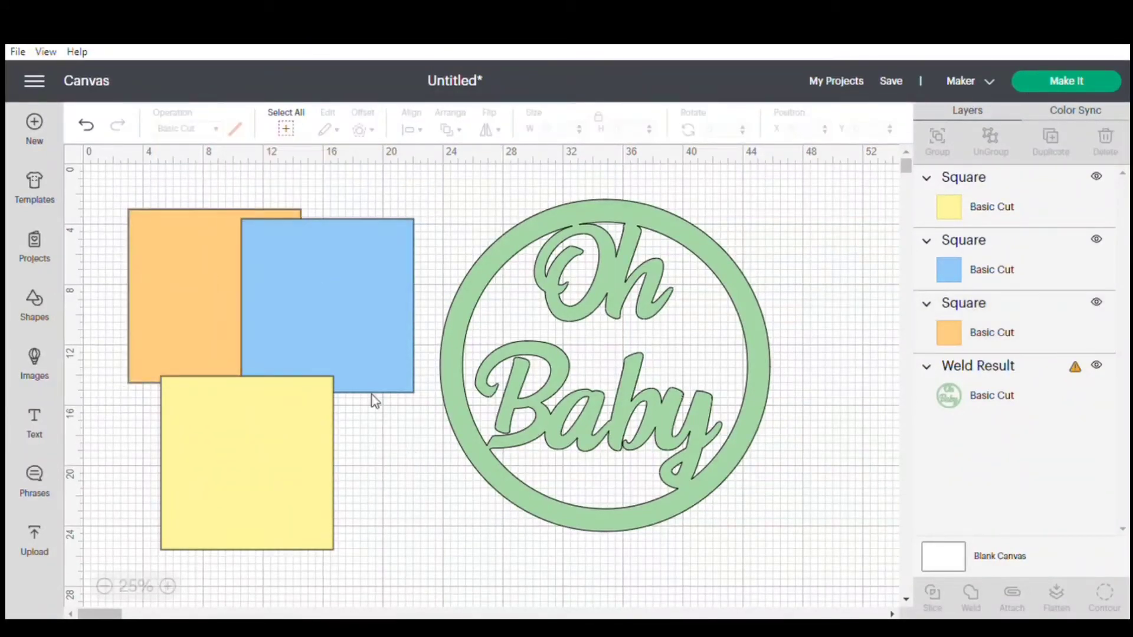
# Arrange the squares edge to edge with blue right of orange and yellow below orange, and move the welded design clear of them.
pyautogui.moveTo(213, 285)
pyautogui.mouseDown()
pyautogui.moveTo(191, 267)
pyautogui.moveTo(220, 282)
pyautogui.mouseUp()
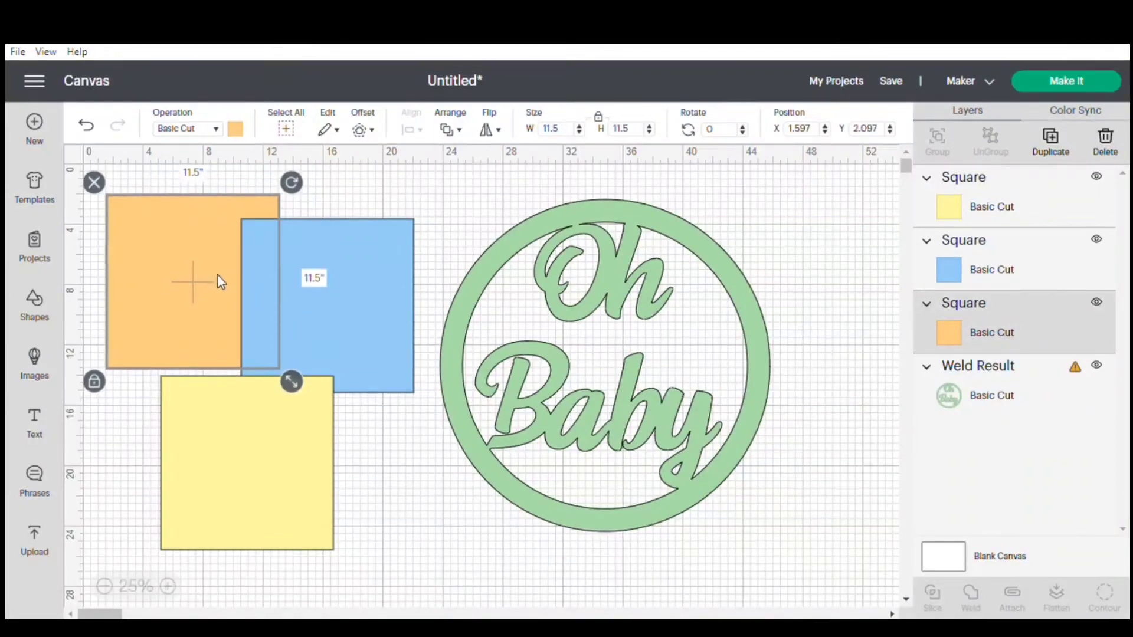
pyautogui.moveTo(328, 282); pyautogui.dragTo(367, 258)
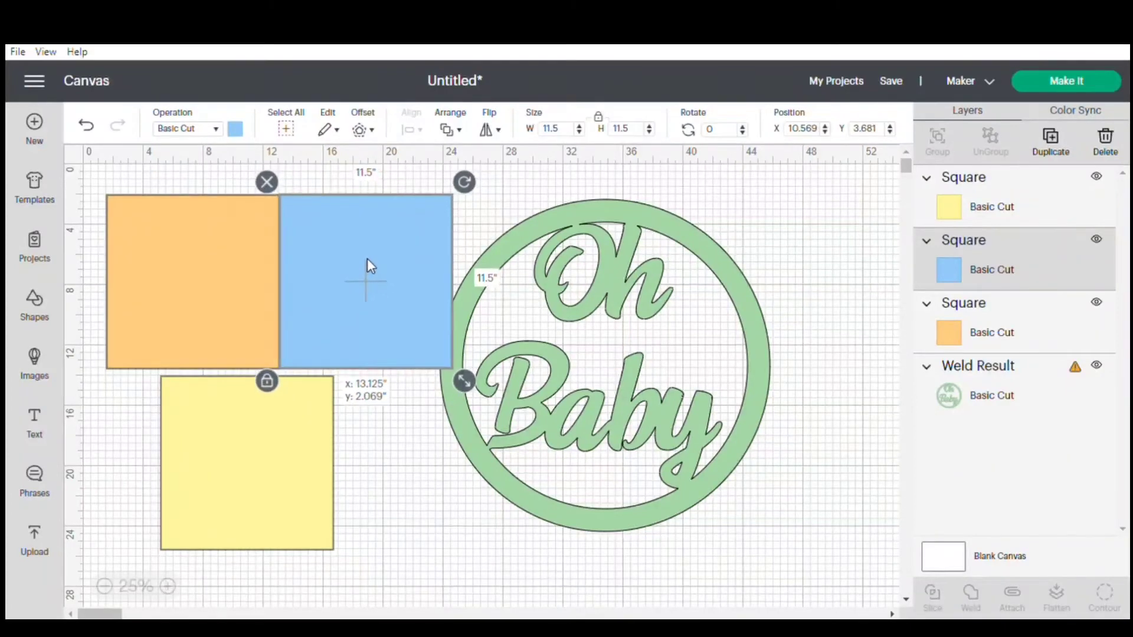
pyautogui.moveTo(367, 261); pyautogui.dragTo(368, 260)
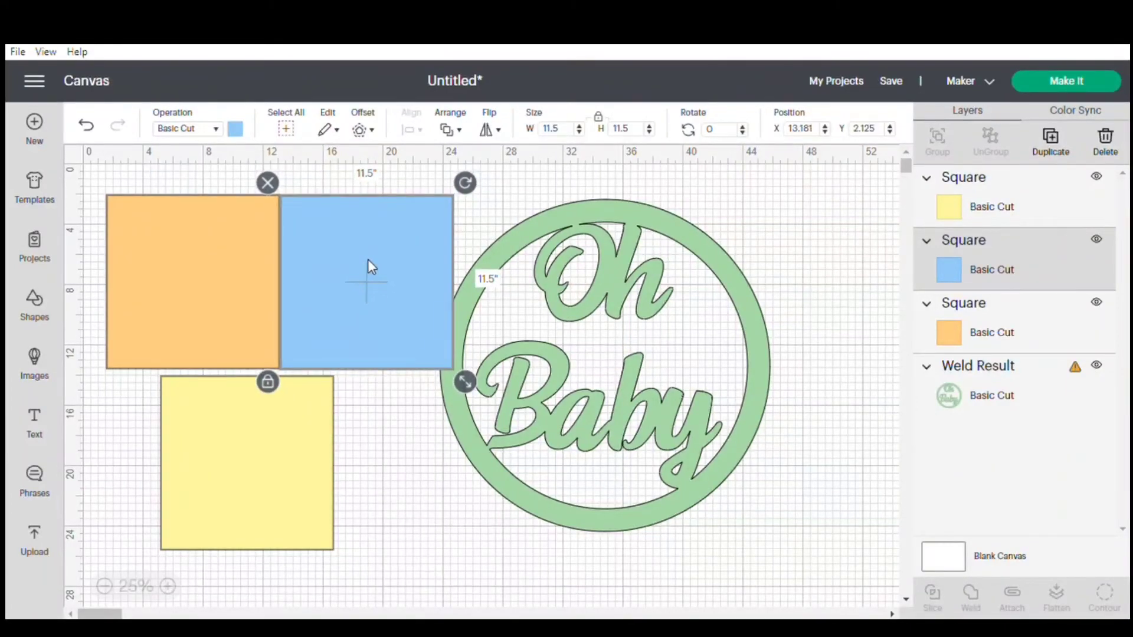
pyautogui.moveTo(286, 423); pyautogui.dragTo(235, 421)
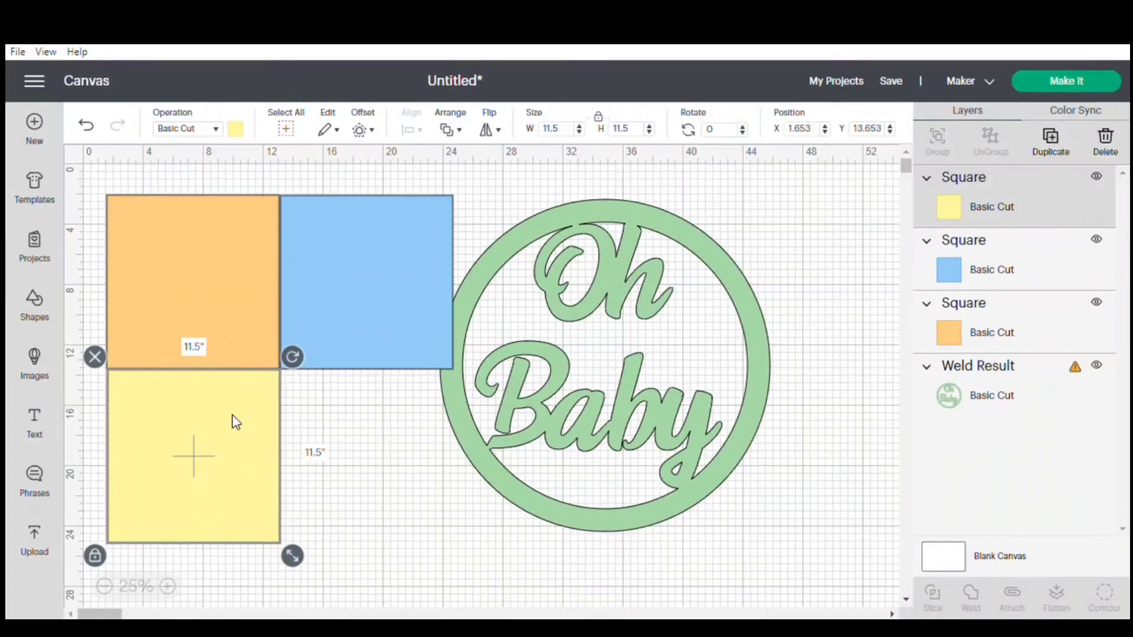
pyautogui.moveTo(511, 370); pyautogui.dragTo(610, 380)
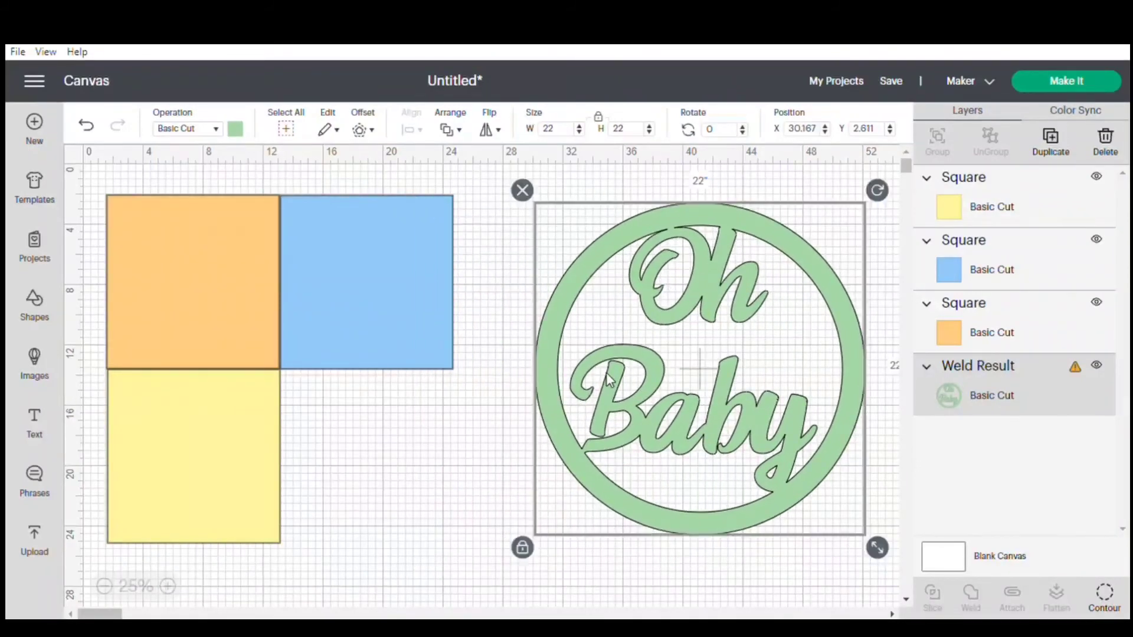
# Send the blue square backward one layer, and send the orange square backward one layer.
pyautogui.click(364, 293)
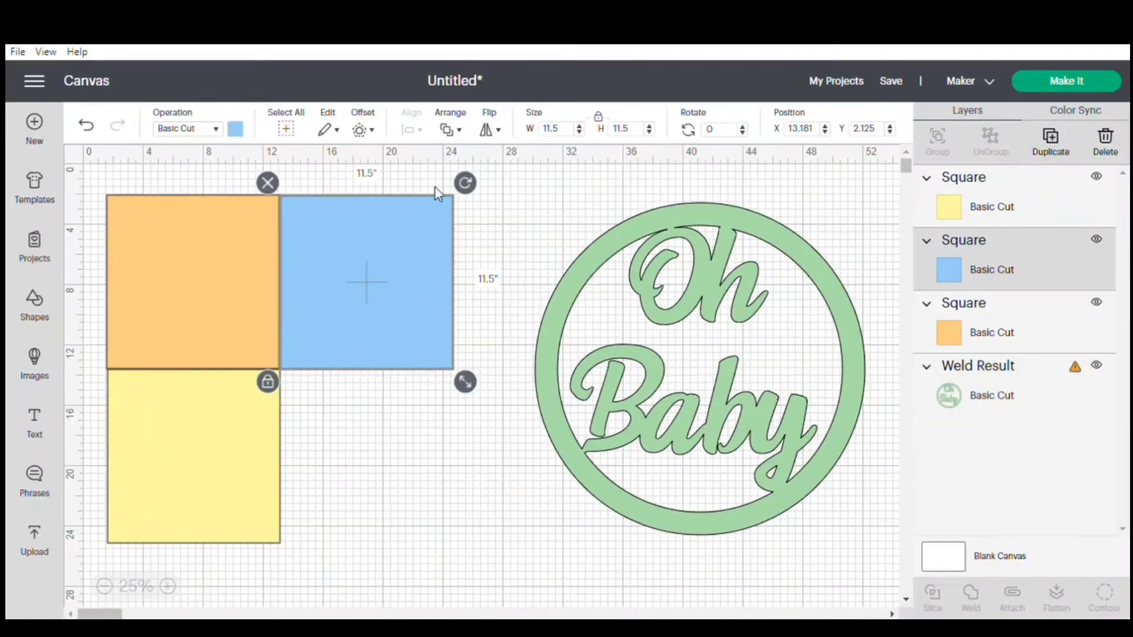
pyautogui.click(466, 137)
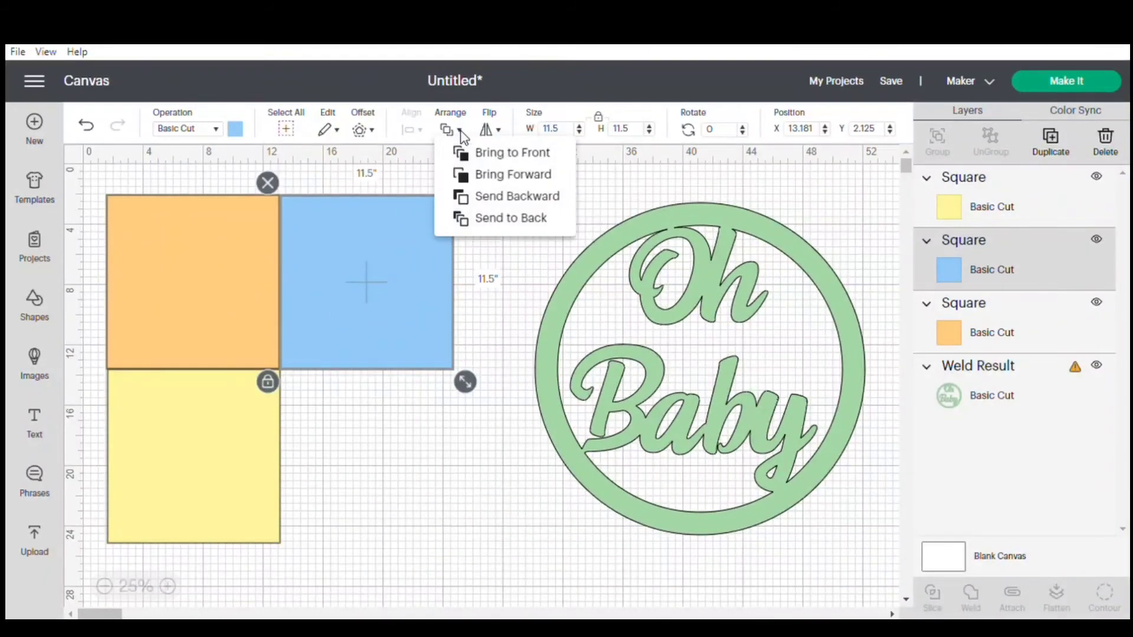
pyautogui.click(481, 197)
pyautogui.click(239, 267)
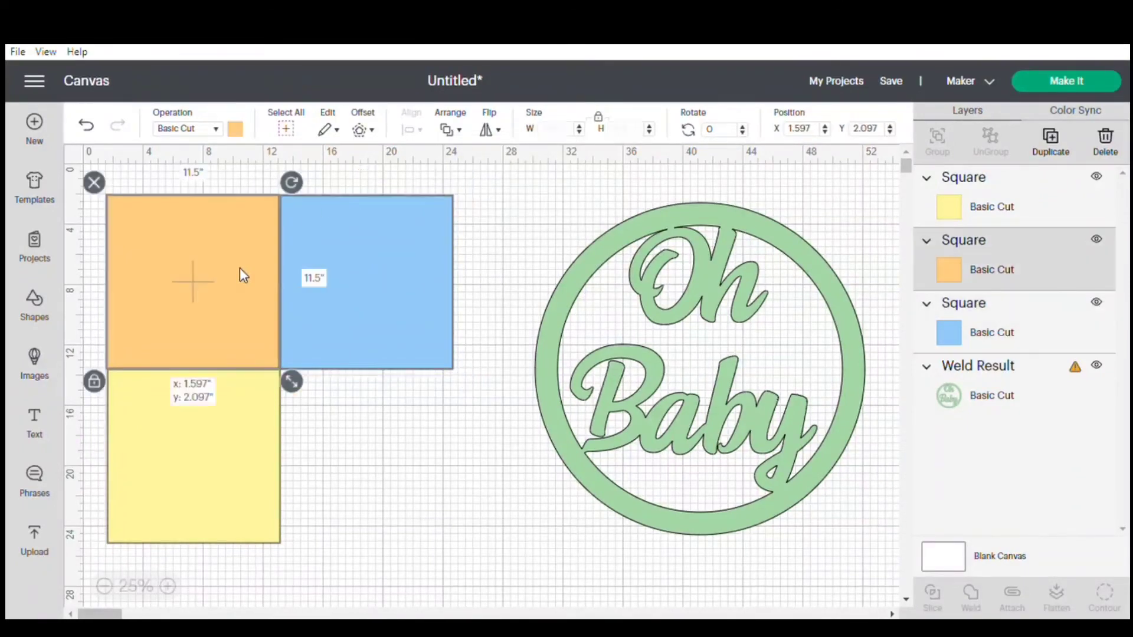
pyautogui.click(461, 133)
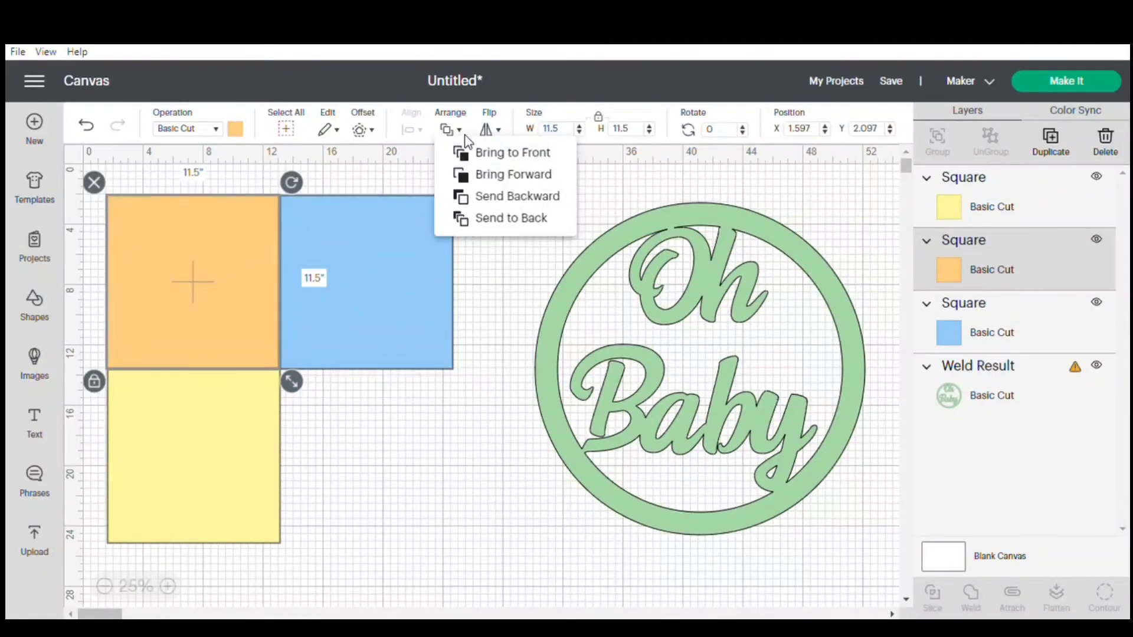
pyautogui.click(488, 196)
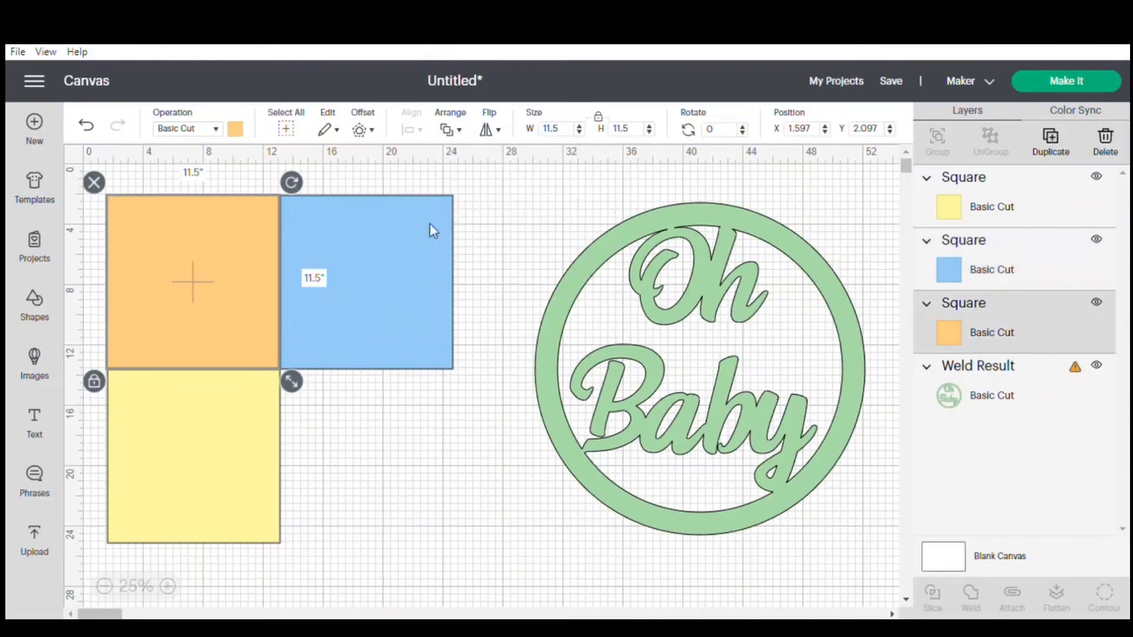
# Send the yellow square to the back, behind the welded design.
pyautogui.click(250, 408)
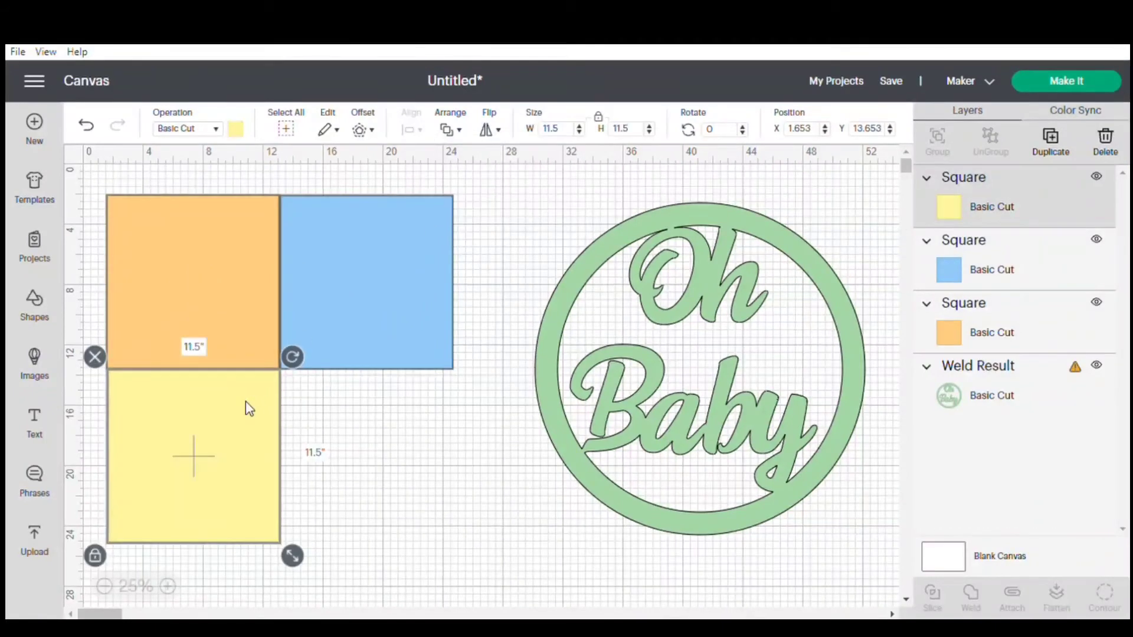
pyautogui.click(461, 133)
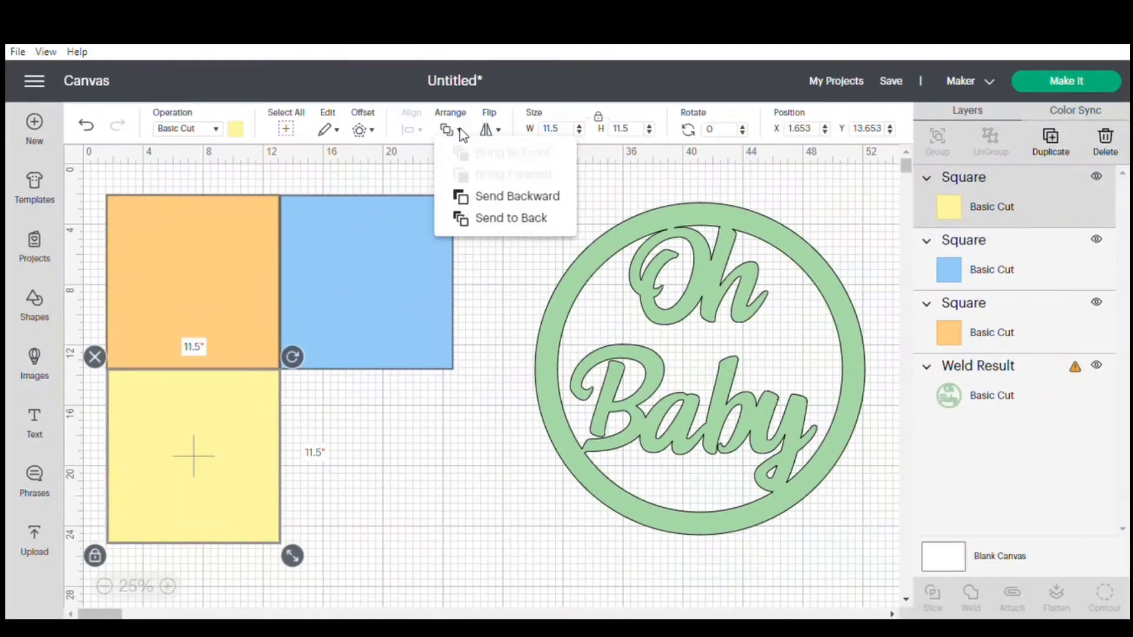
pyautogui.click(491, 219)
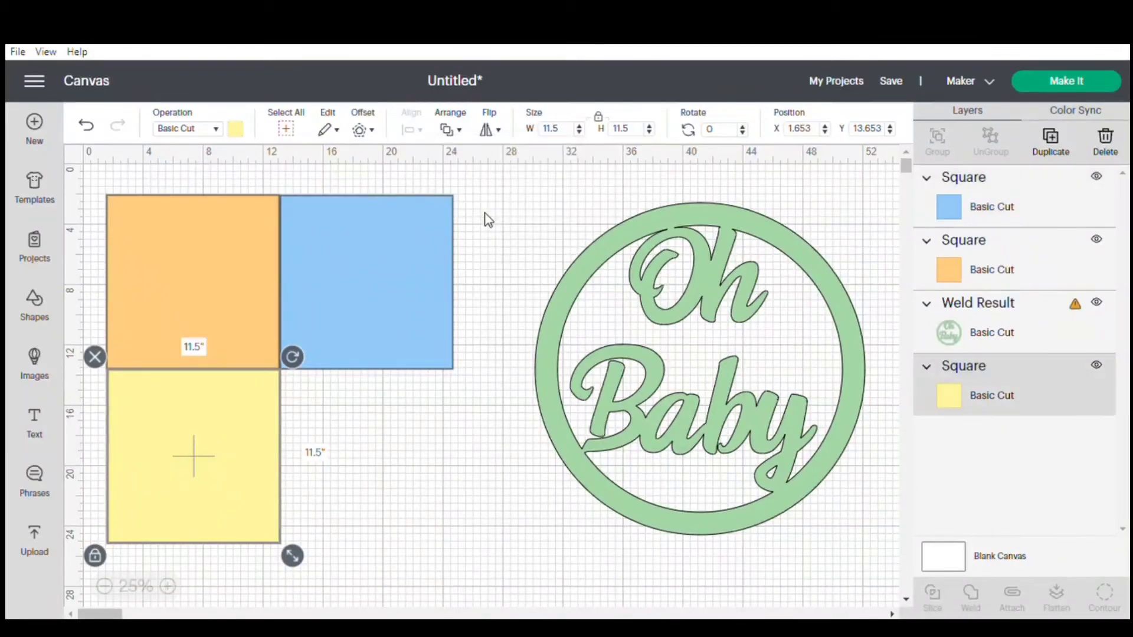
pyautogui.click(446, 485)
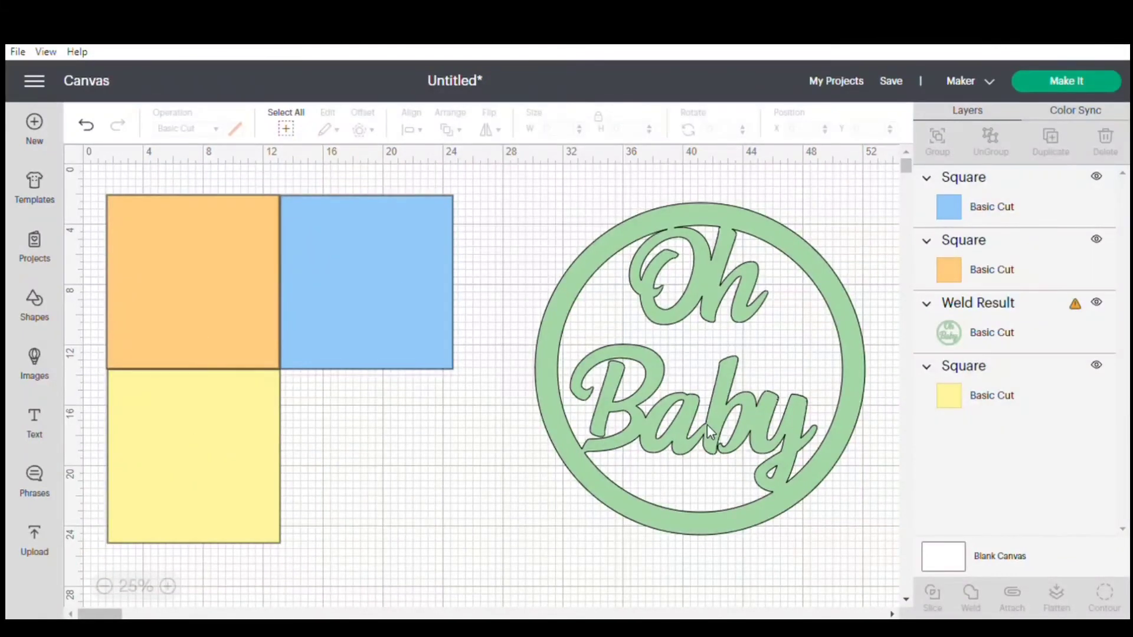
# Move the welded design over the colored squares, and send the blue and orange squares to the back.
pyautogui.moveTo(707, 423); pyautogui.dragTo(294, 504)
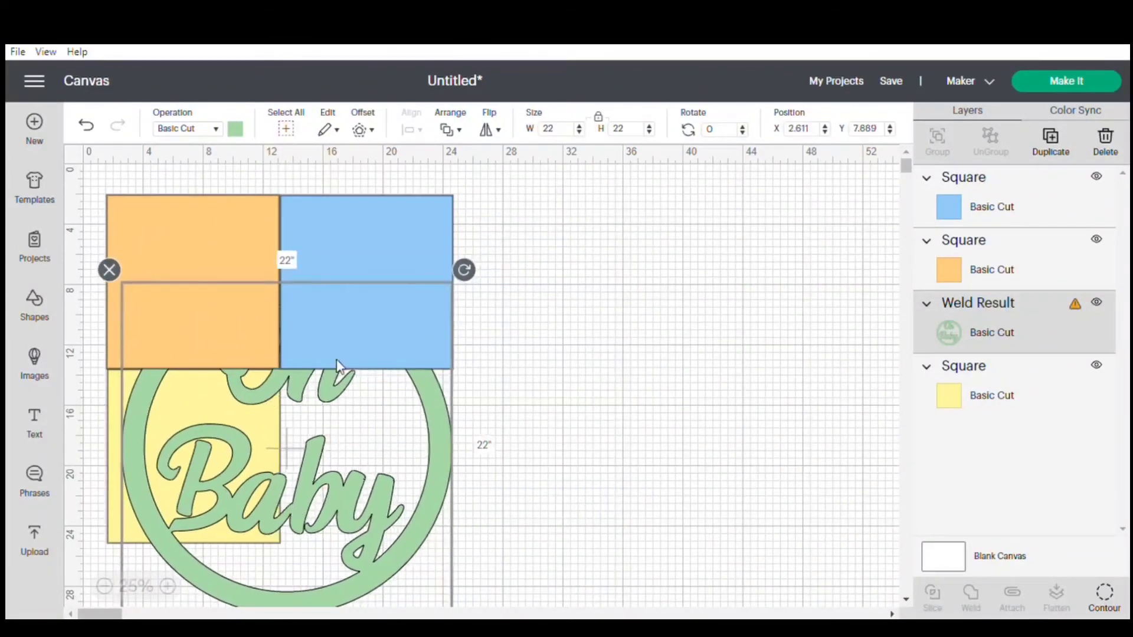
pyautogui.click(396, 237)
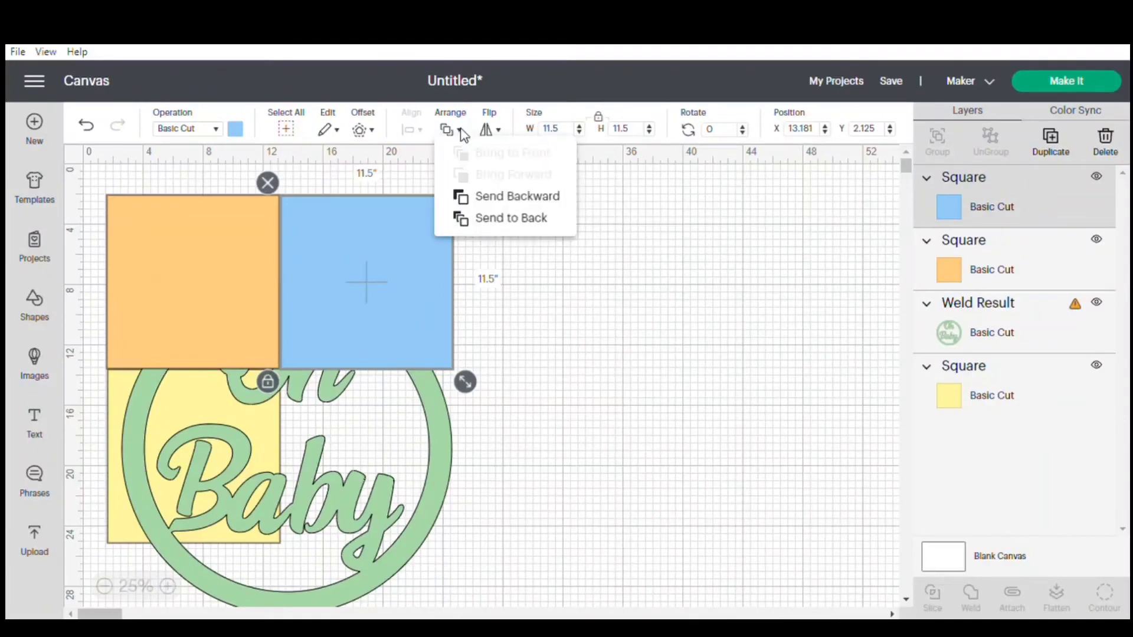
pyautogui.click(459, 131)
pyautogui.click(483, 222)
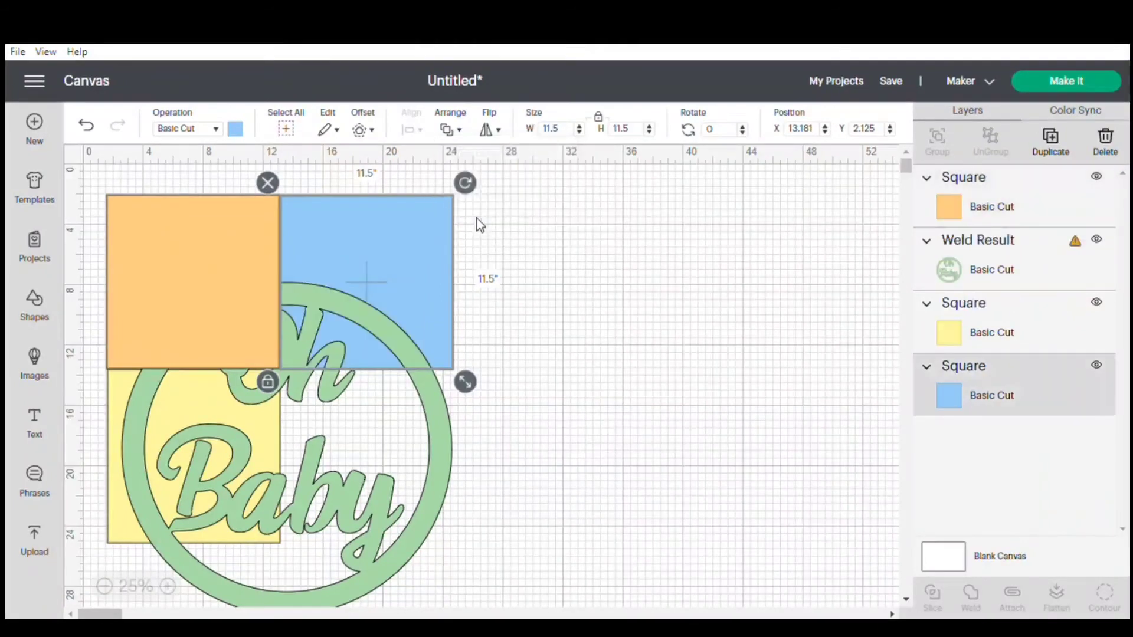
pyautogui.click(216, 251)
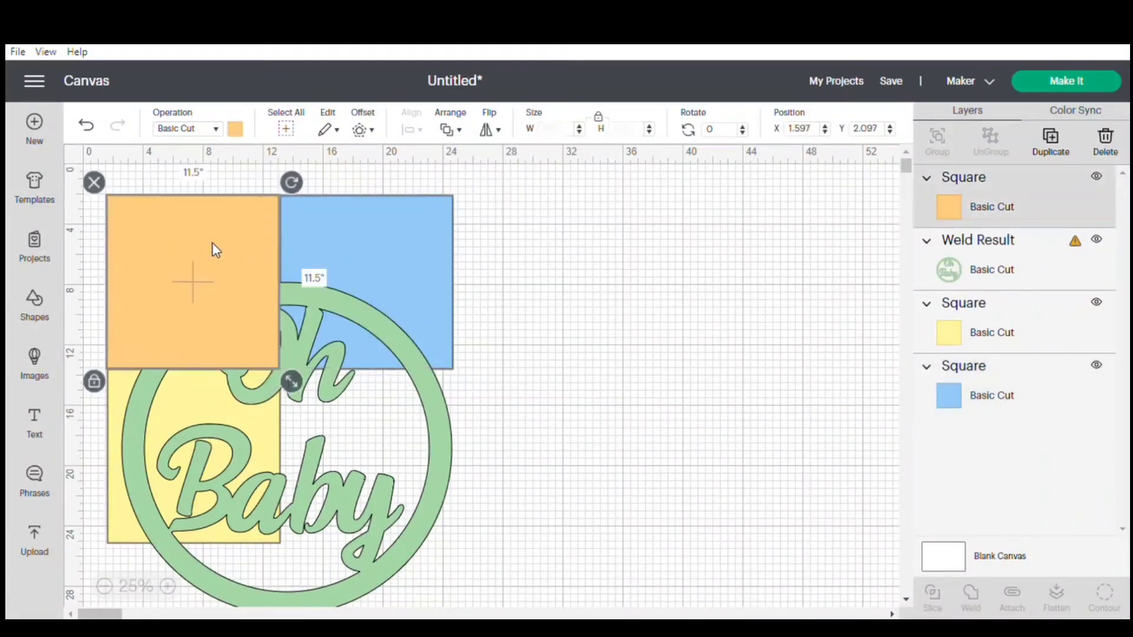
pyautogui.click(461, 132)
pyautogui.click(488, 220)
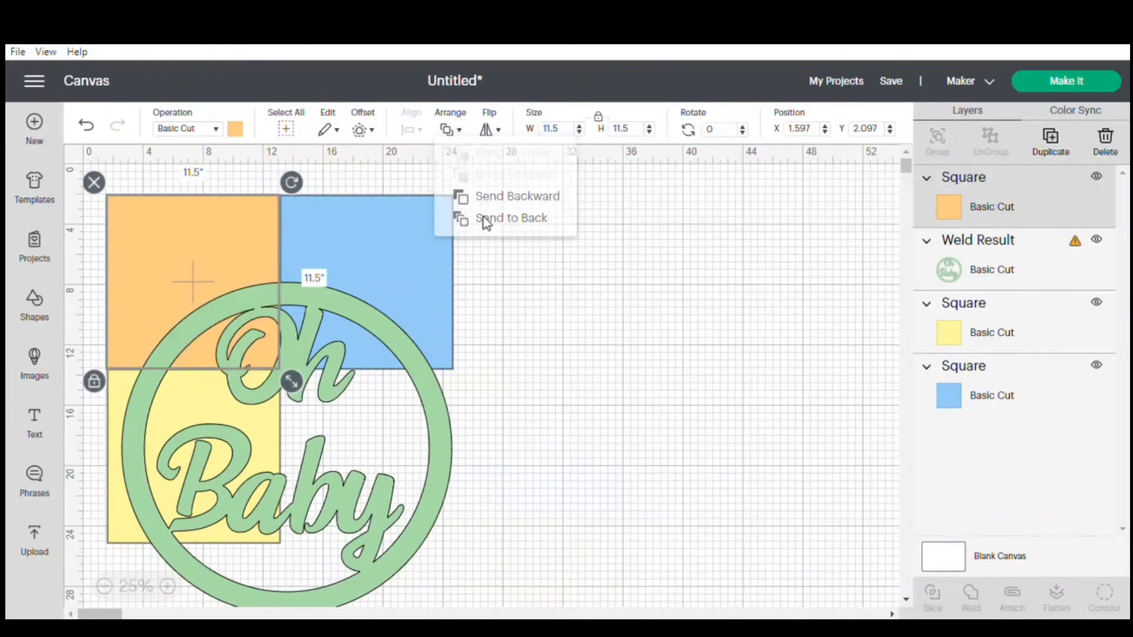
# Position the welded design so its circle is centered over the corner where the colored squares meet.
pyautogui.click(402, 378)
pyautogui.moveTo(402, 376); pyautogui.dragTo(398, 350)
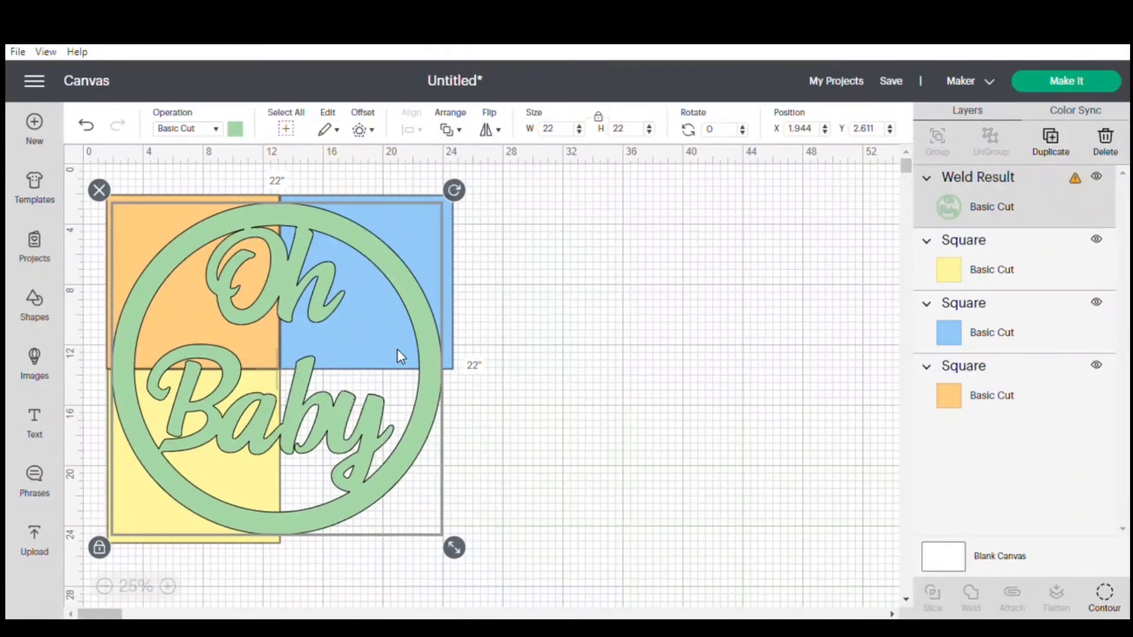
pyautogui.click(600, 408)
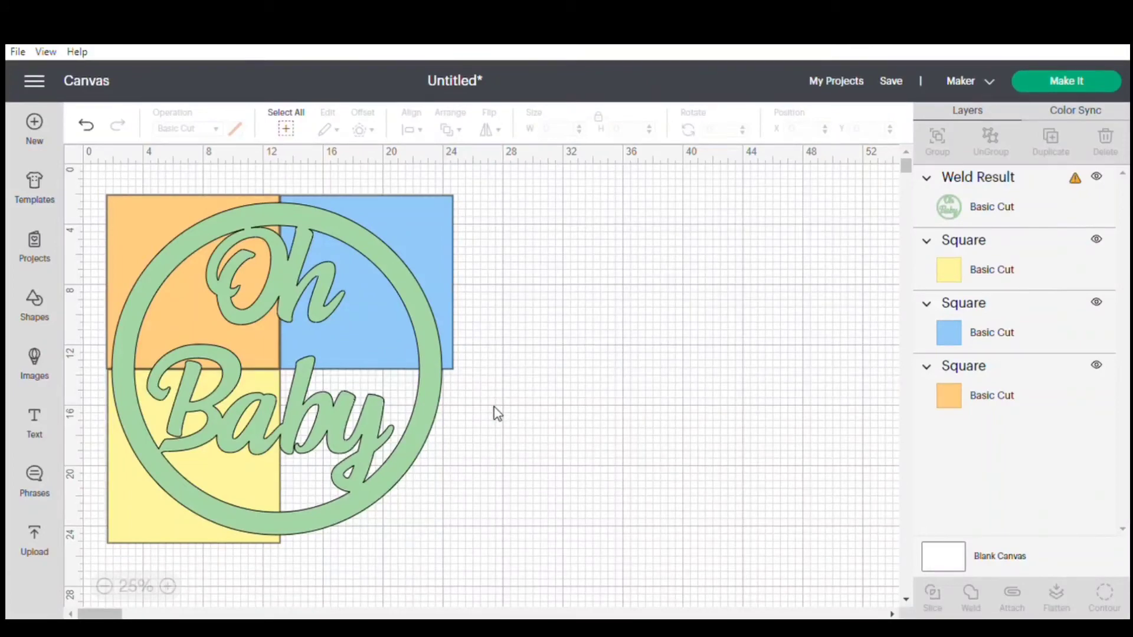
pyautogui.click(402, 385)
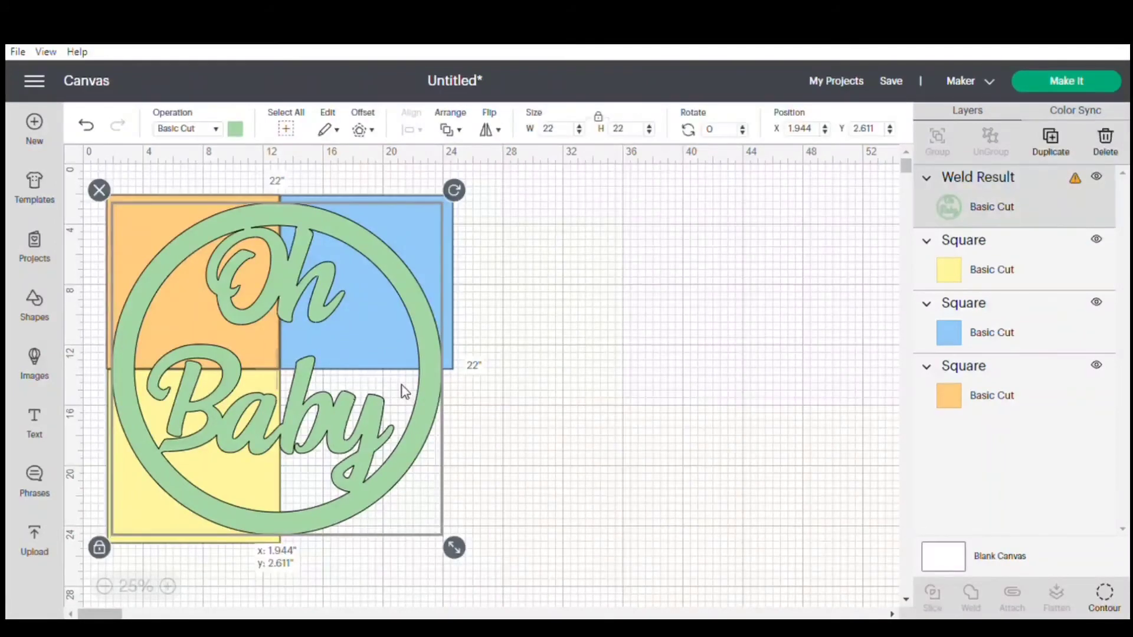
pyautogui.moveTo(402, 385); pyautogui.dragTo(396, 404)
pyautogui.click(573, 392)
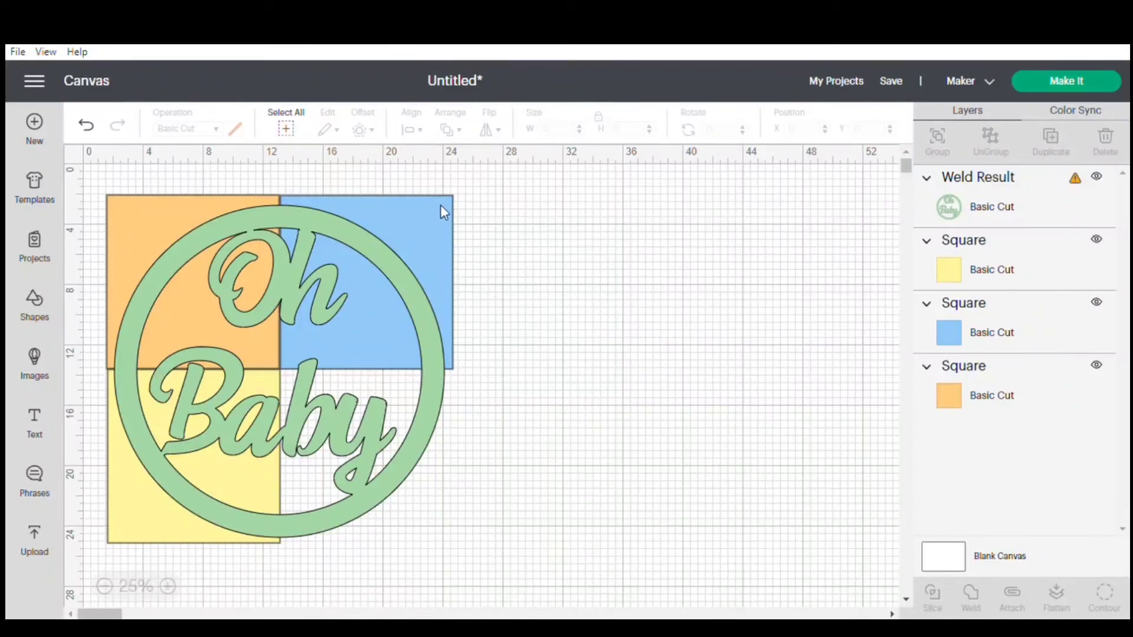
# Move the blue and yellow squares out from under the welded design to the empty canvas area beside it.
pyautogui.moveTo(445, 200); pyautogui.dragTo(782, 224)
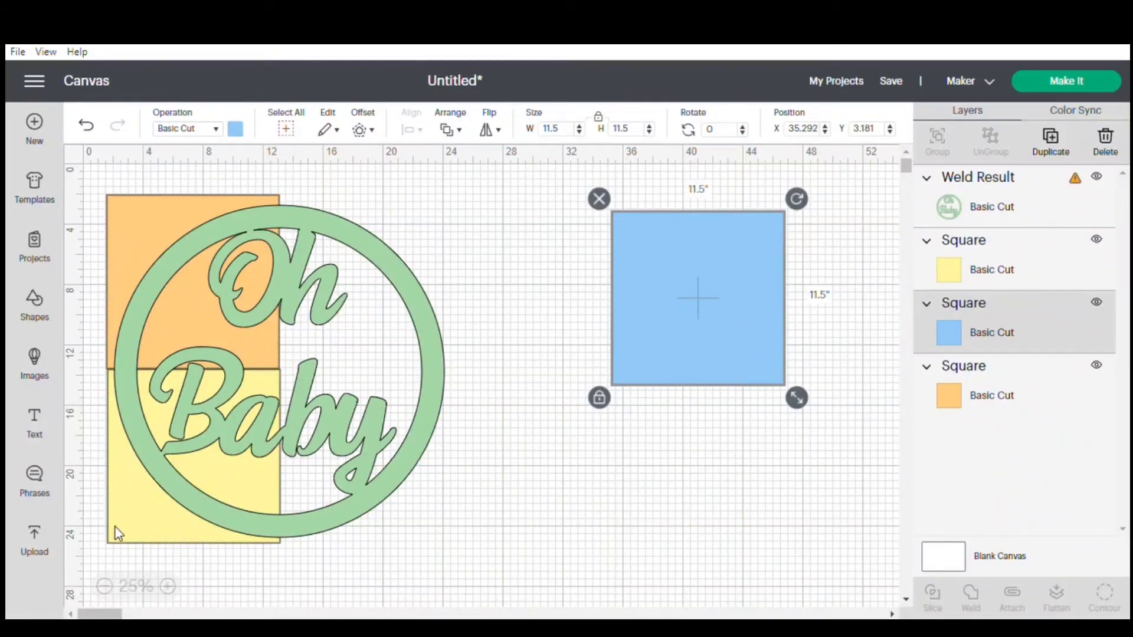
pyautogui.moveTo(115, 531); pyautogui.dragTo(201, 551)
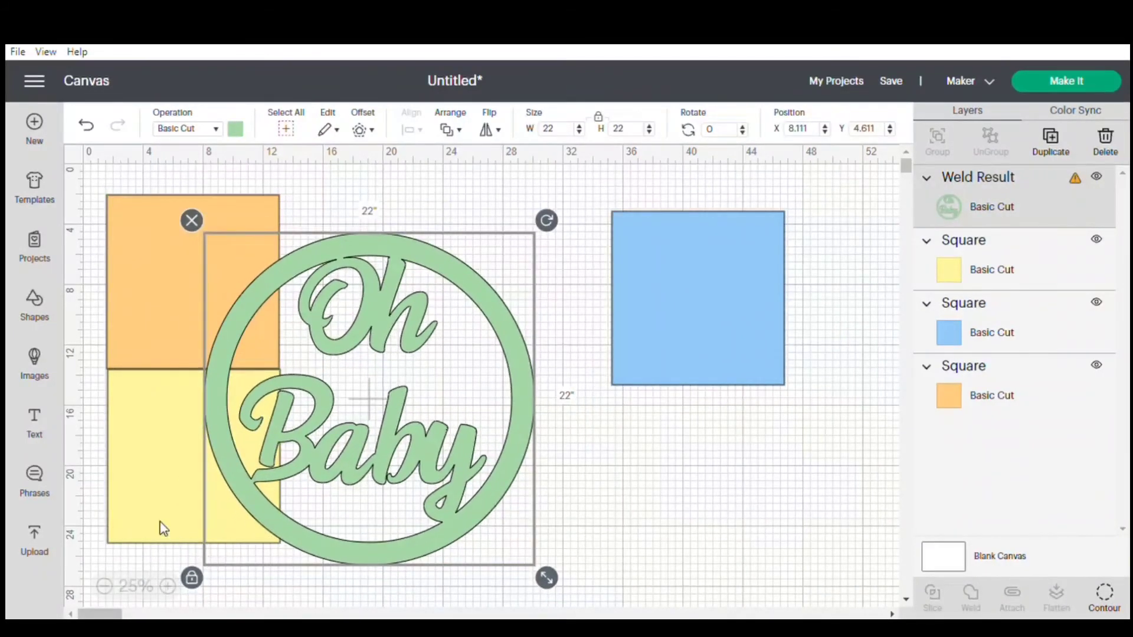
pyautogui.moveTo(143, 504); pyautogui.dragTo(681, 544)
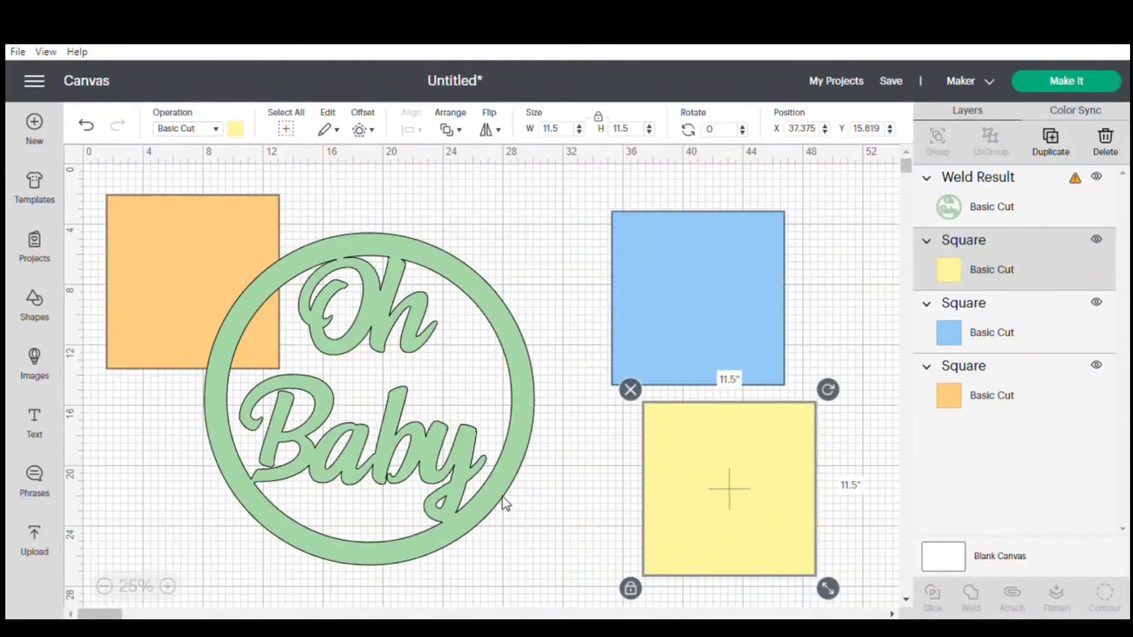
# Place the welded design back over the orange square so it covers the upper-left quarter, and slice the two.
pyautogui.moveTo(493, 495); pyautogui.dragTo(407, 465)
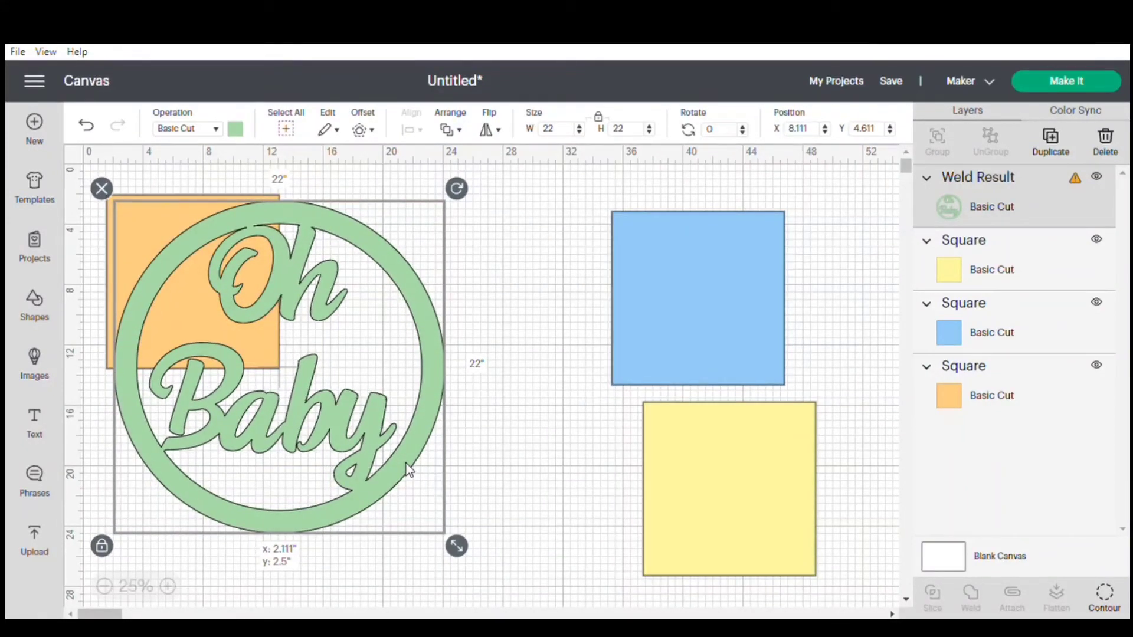
pyautogui.moveTo(409, 469); pyautogui.dragTo(406, 462)
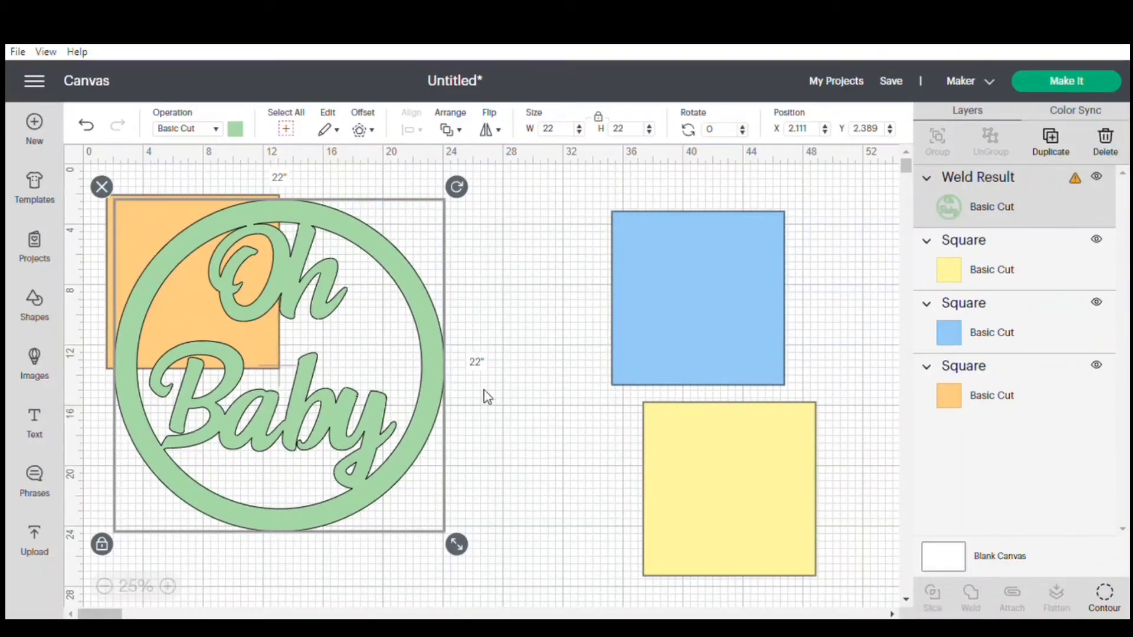
pyautogui.moveTo(543, 291); pyautogui.dragTo(105, 318)
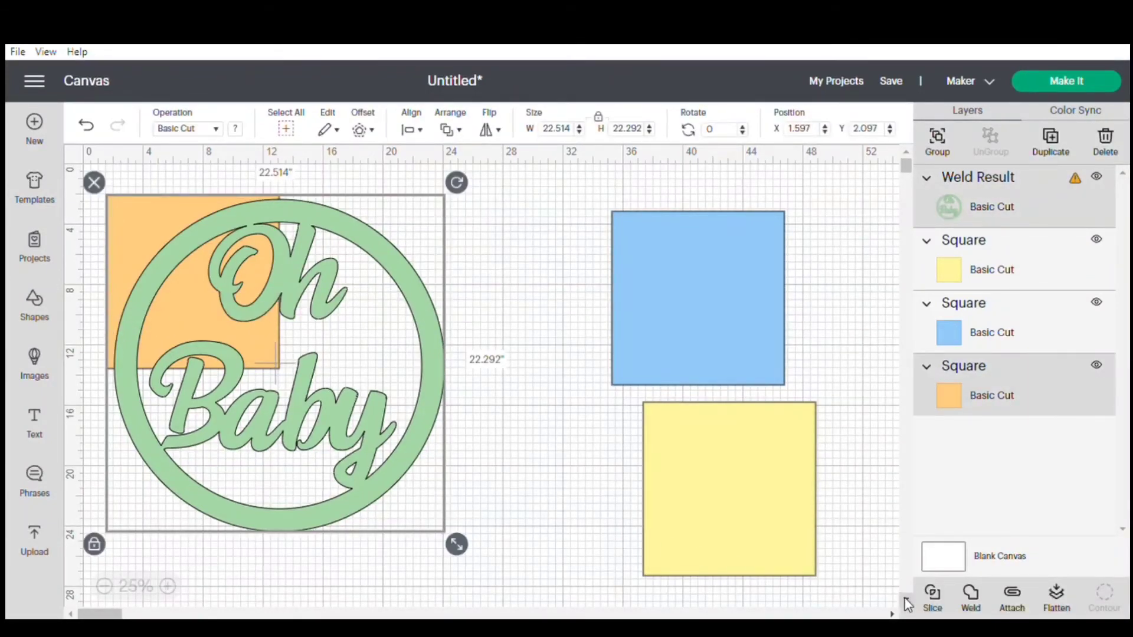
pyautogui.click(937, 598)
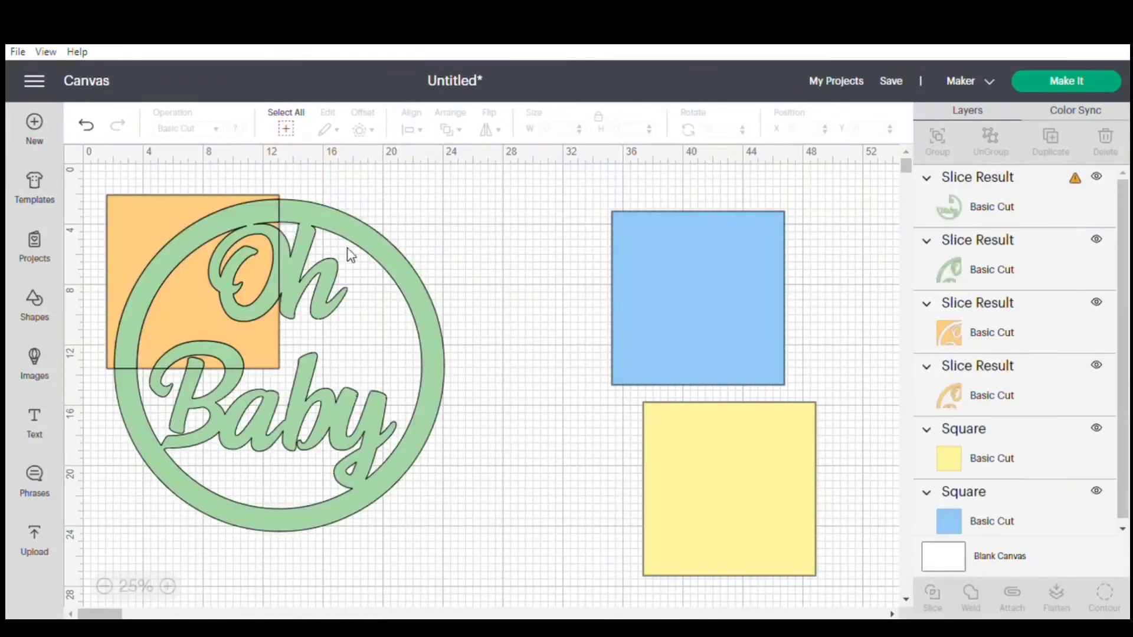
# Pull the two green slice pieces off the orange square, and delete both orange leftovers.
pyautogui.moveTo(356, 244); pyautogui.dragTo(481, 322)
pyautogui.moveTo(186, 247); pyautogui.dragTo(771, 235)
pyautogui.click(228, 236)
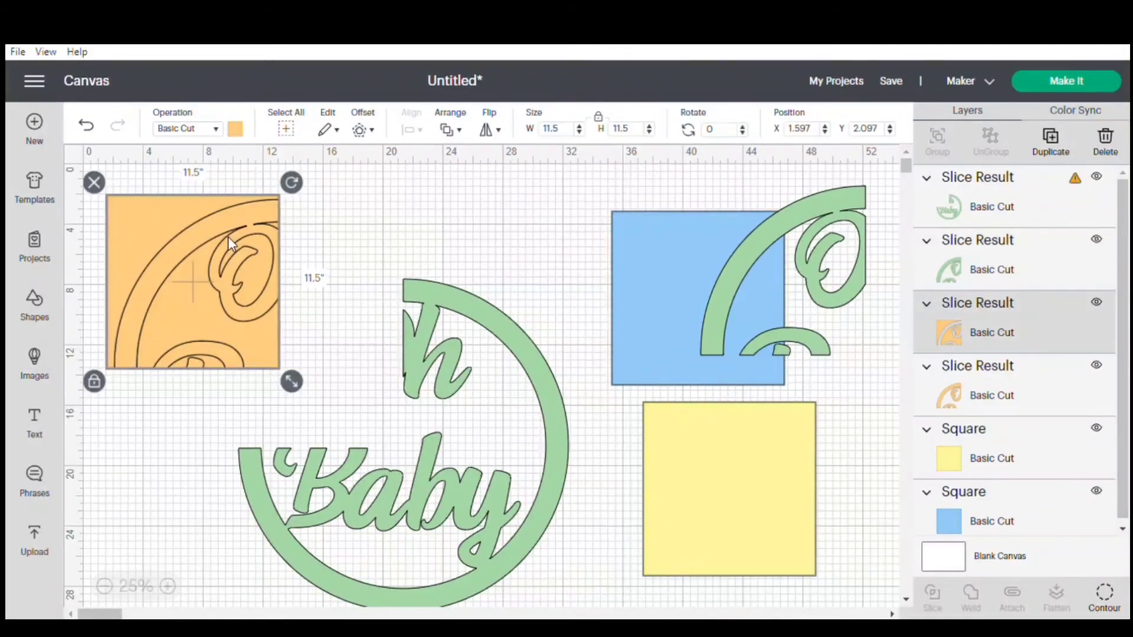
pyautogui.press('Delete')
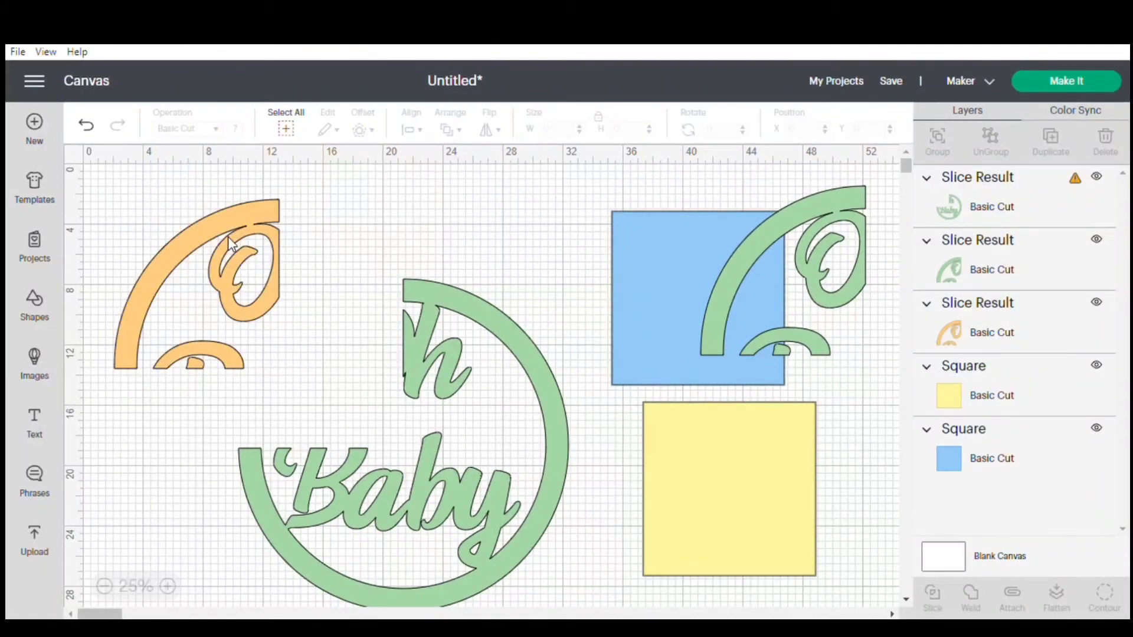
pyautogui.click(229, 225)
pyautogui.press('Delete')
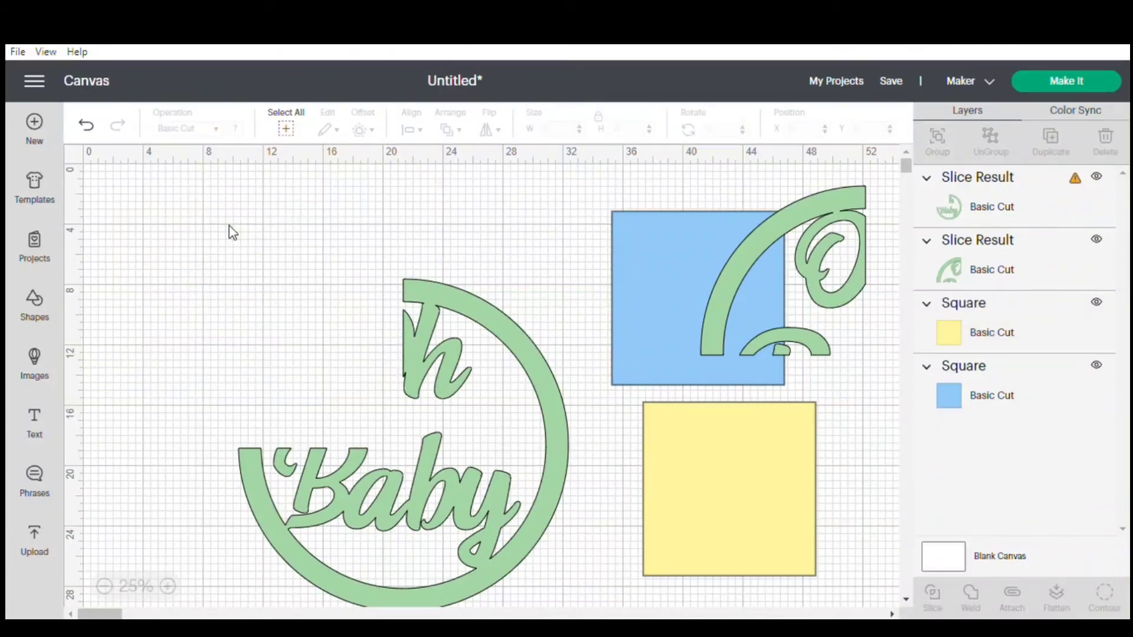
# Align the blue square behind the upper-right quarter of the remaining design, flush with its cut edge, and slice the two.
pyautogui.moveTo(452, 359); pyautogui.dragTo(372, 280)
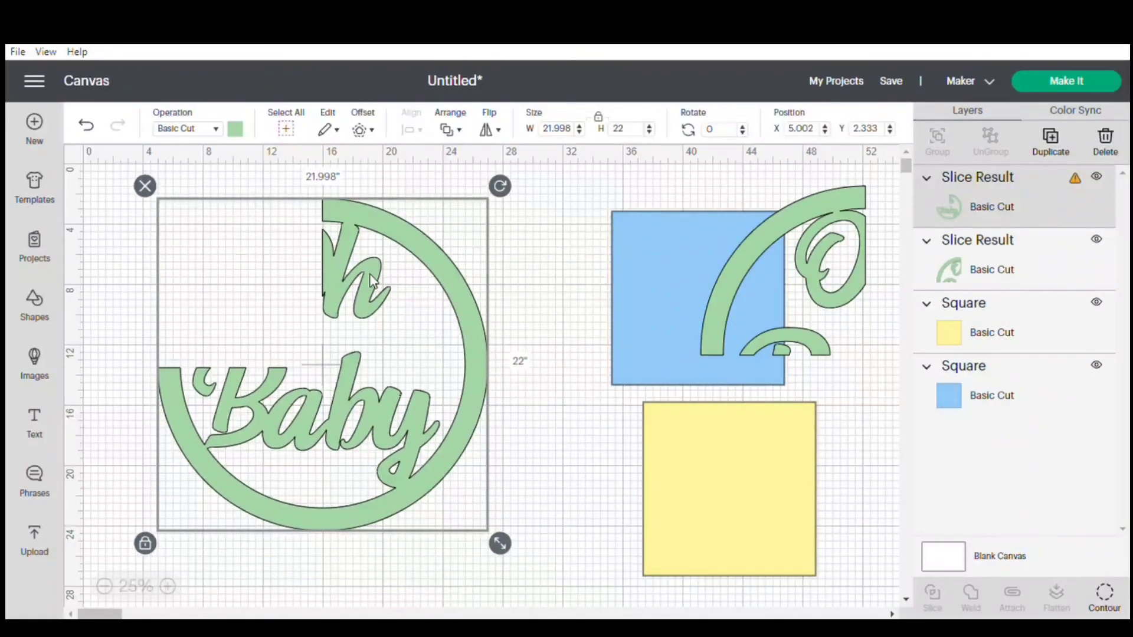
pyautogui.moveTo(667, 285); pyautogui.dragTo(373, 264)
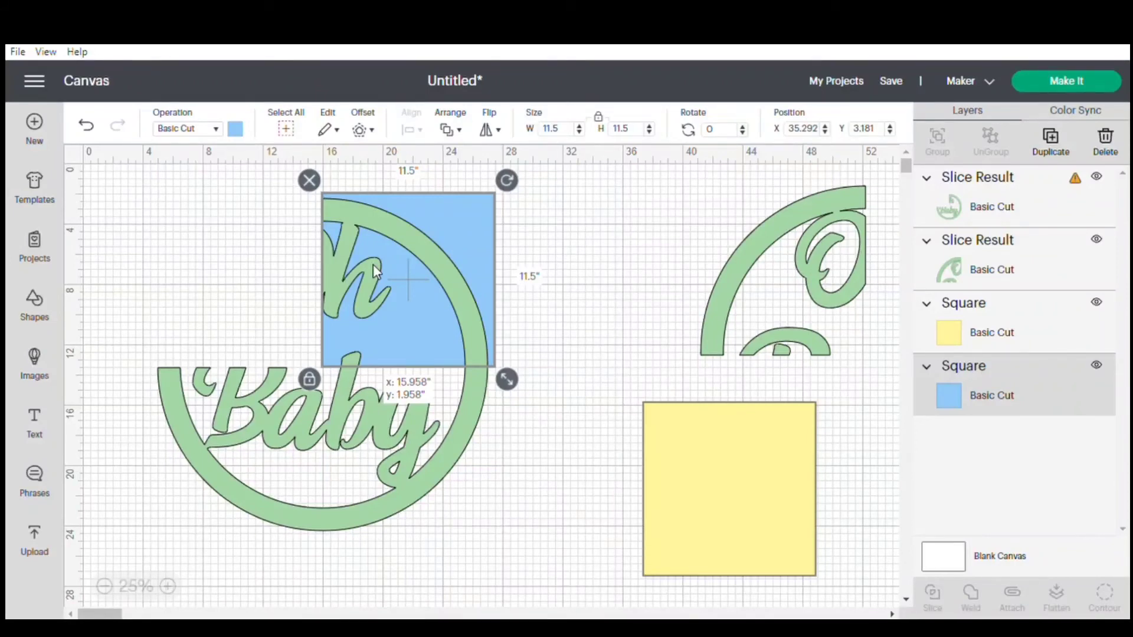
pyautogui.moveTo(373, 264); pyautogui.dragTo(373, 264)
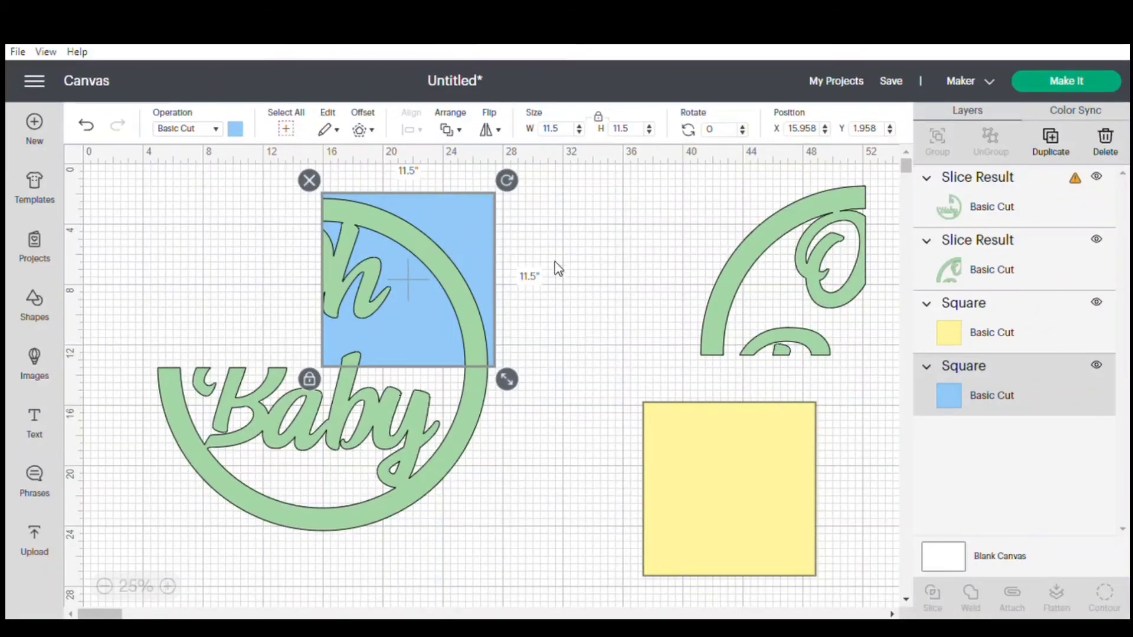
pyautogui.moveTo(555, 261); pyautogui.dragTo(205, 385)
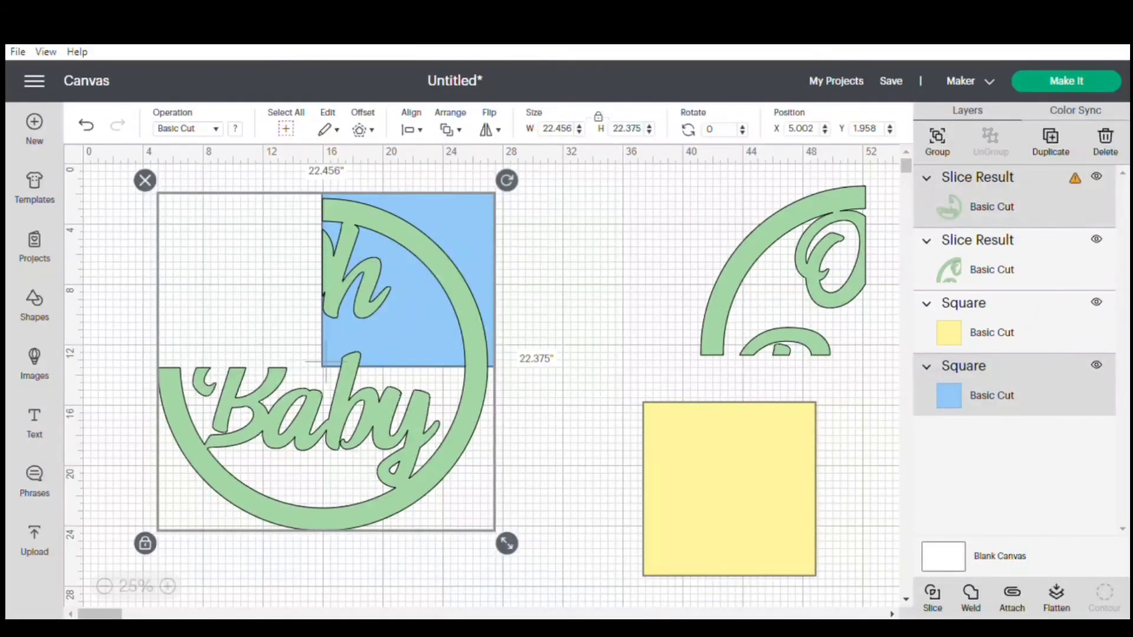
pyautogui.click(931, 603)
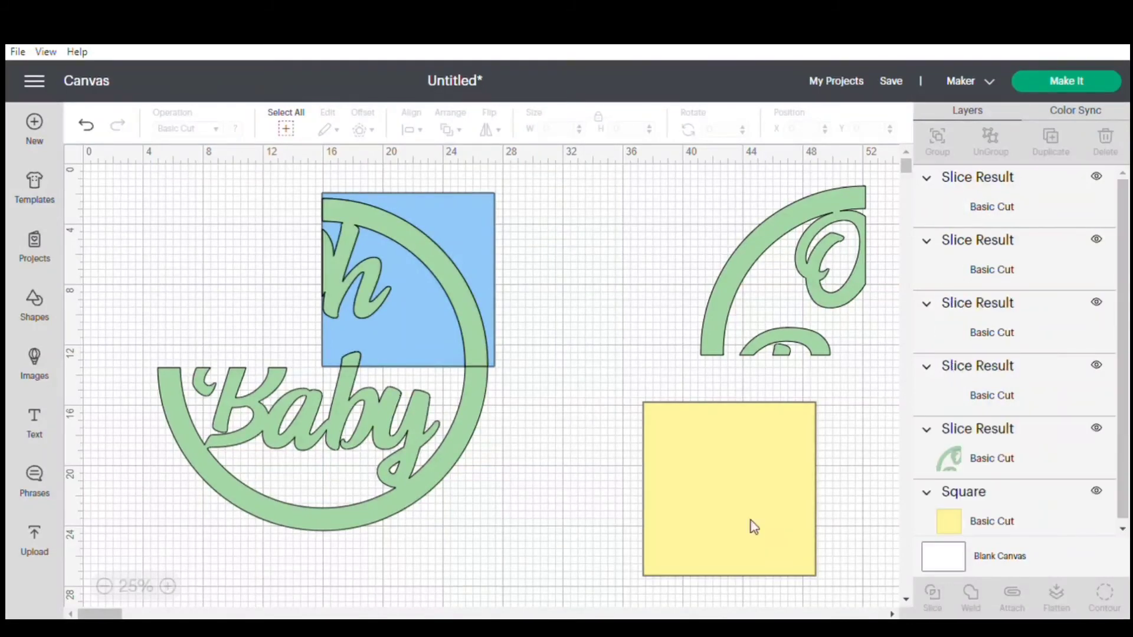
# Move the green upper-right quarter off the blue square, and delete both blue leftovers.
pyautogui.moveTo(438, 264); pyautogui.dragTo(632, 295)
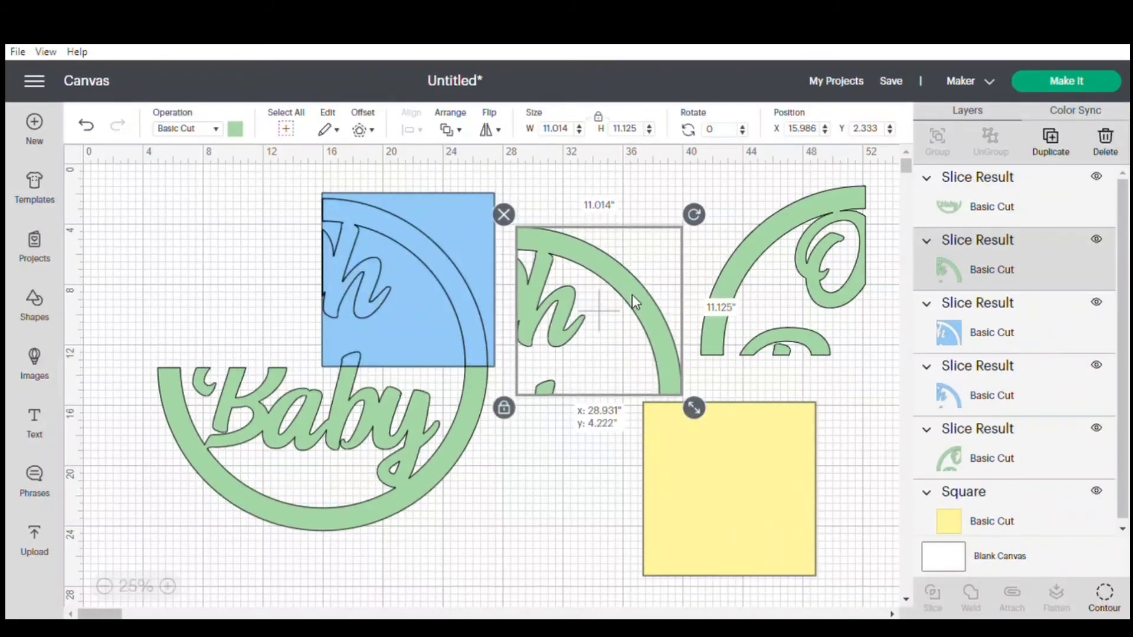
pyautogui.click(454, 279)
pyautogui.press('Delete')
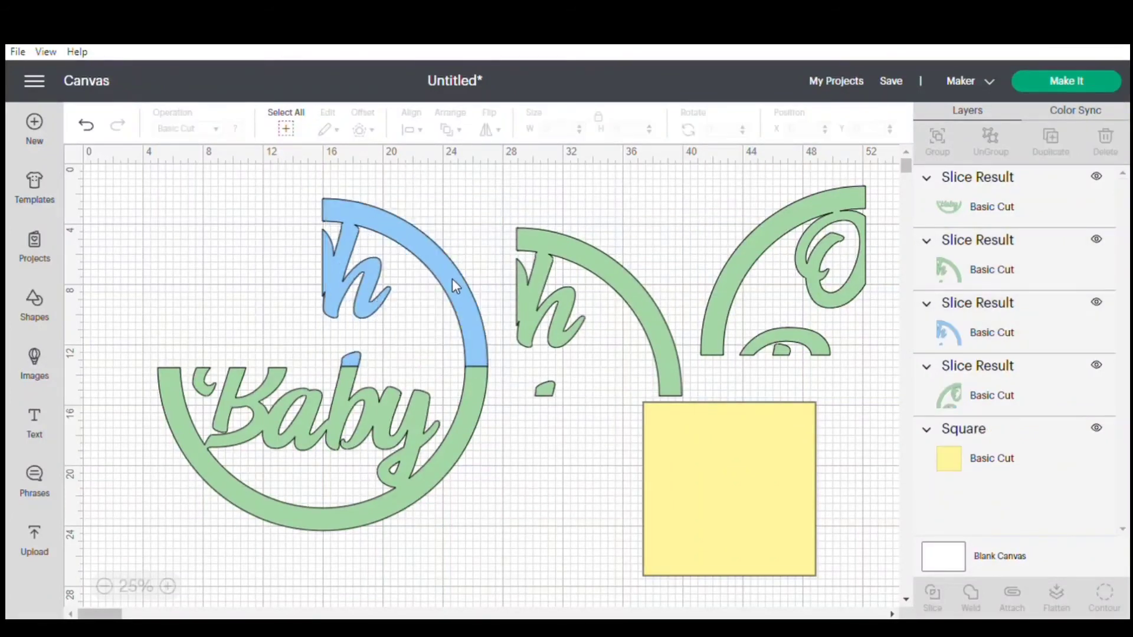
pyautogui.click(453, 281)
pyautogui.press('Delete')
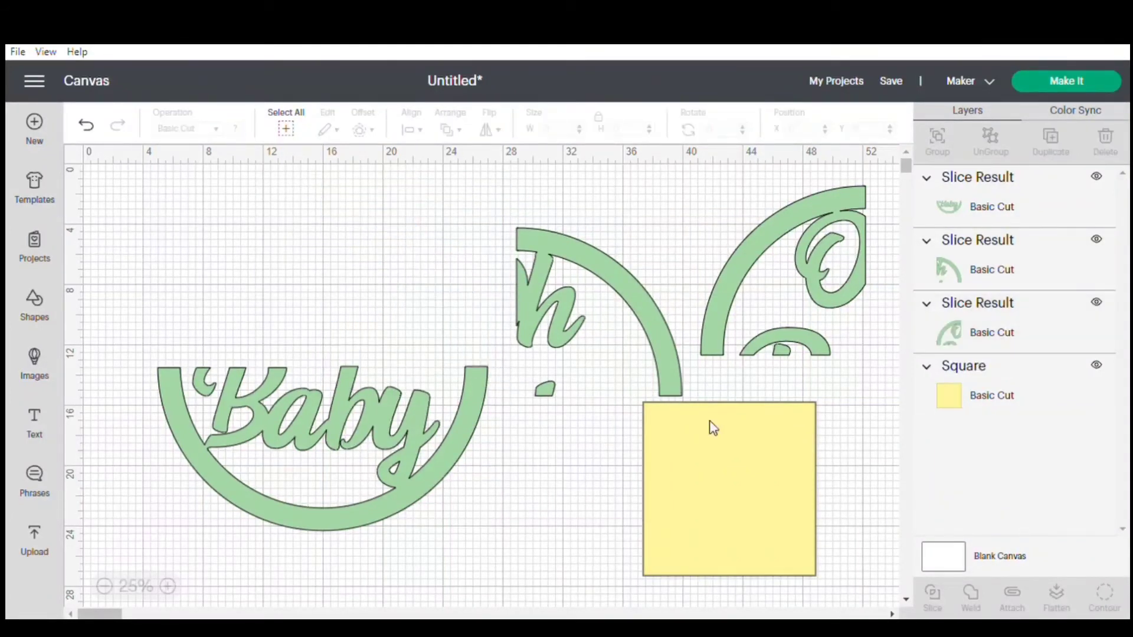
# Align the yellow square behind the lower-right quarter of the remaining half circle, and slice the two.
pyautogui.moveTo(751, 470); pyautogui.dragTo(434, 431)
pyautogui.click(593, 509)
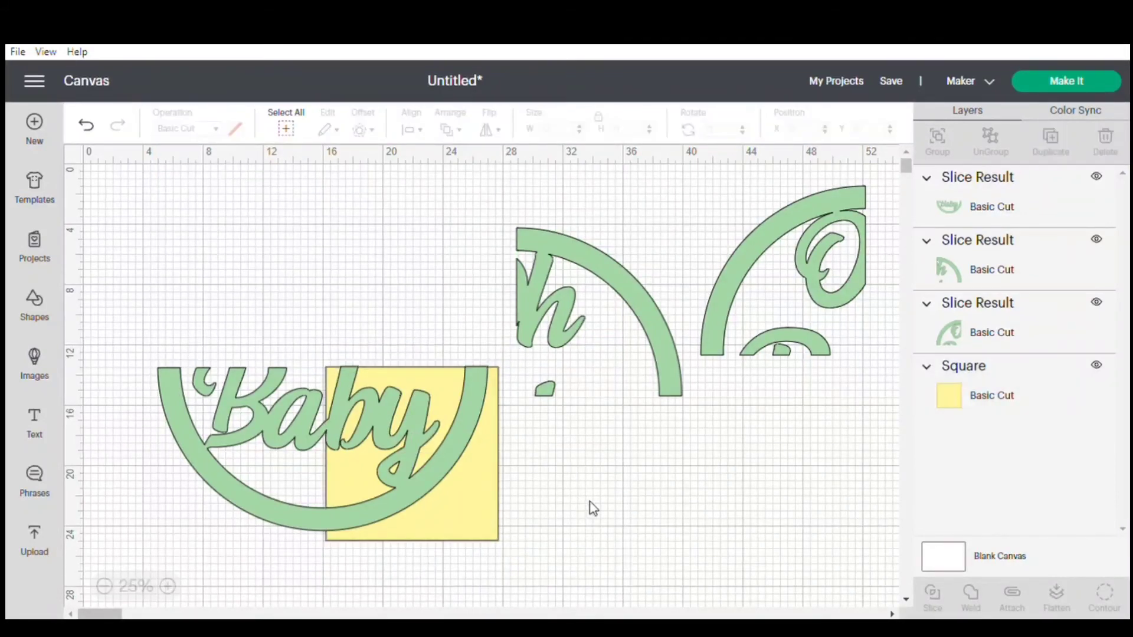
pyautogui.moveTo(149, 486); pyautogui.dragTo(407, 458)
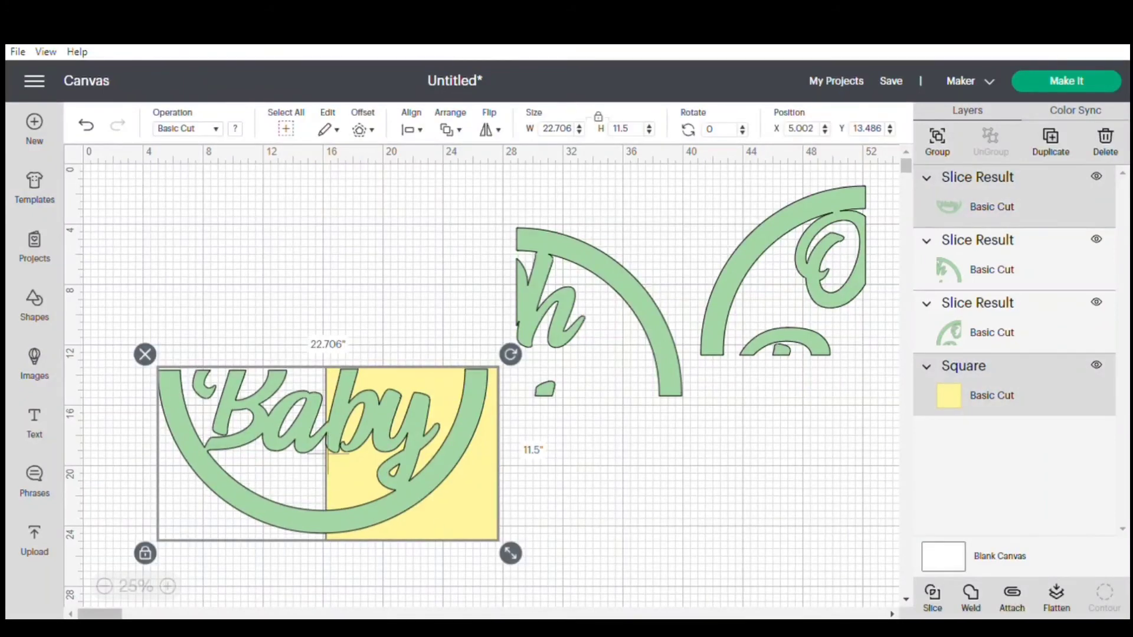
pyautogui.click(930, 592)
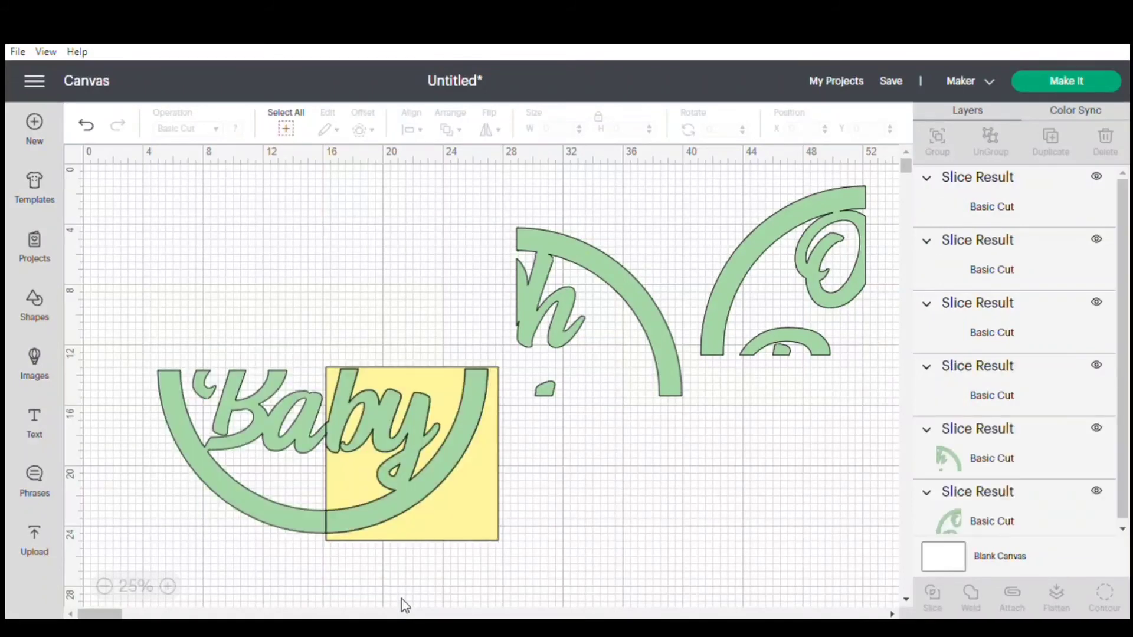
# Move the green lower-right quarter off the yellow square, and delete both yellow leftovers.
pyautogui.moveTo(433, 512); pyautogui.dragTo(584, 581)
pyautogui.moveTo(426, 506); pyautogui.dragTo(401, 568)
pyautogui.press('Delete')
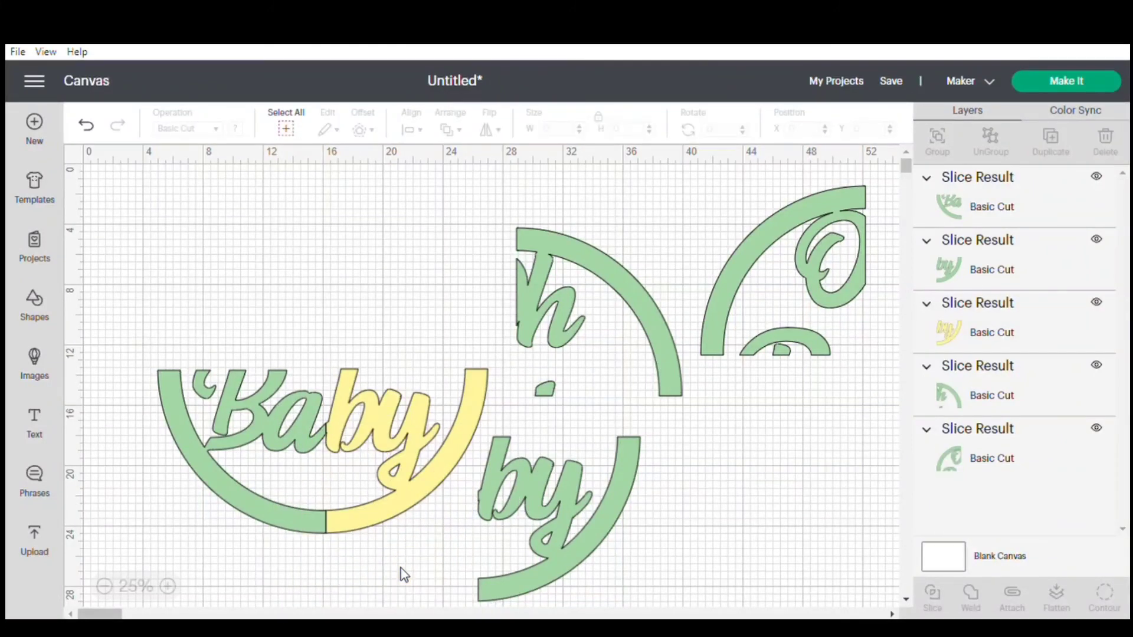
pyautogui.click(398, 511)
pyautogui.press('Delete')
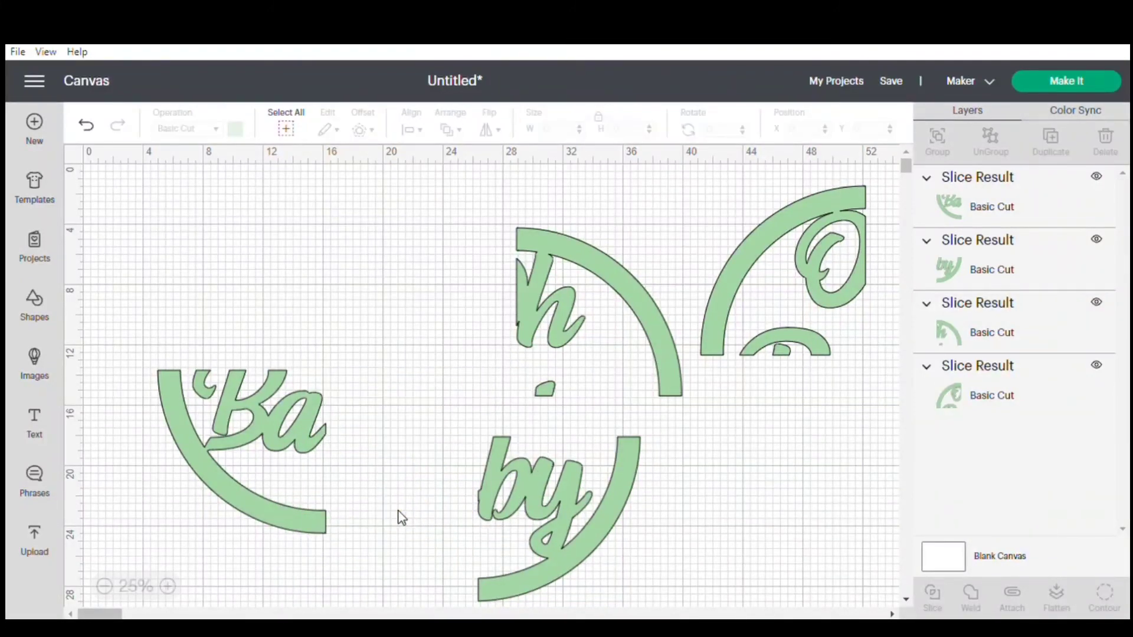
# Arrange the four green quarter pieces back into the round "Oh Baby" layout with small gaps between them.
pyautogui.moveTo(258, 416); pyautogui.dragTo(249, 448)
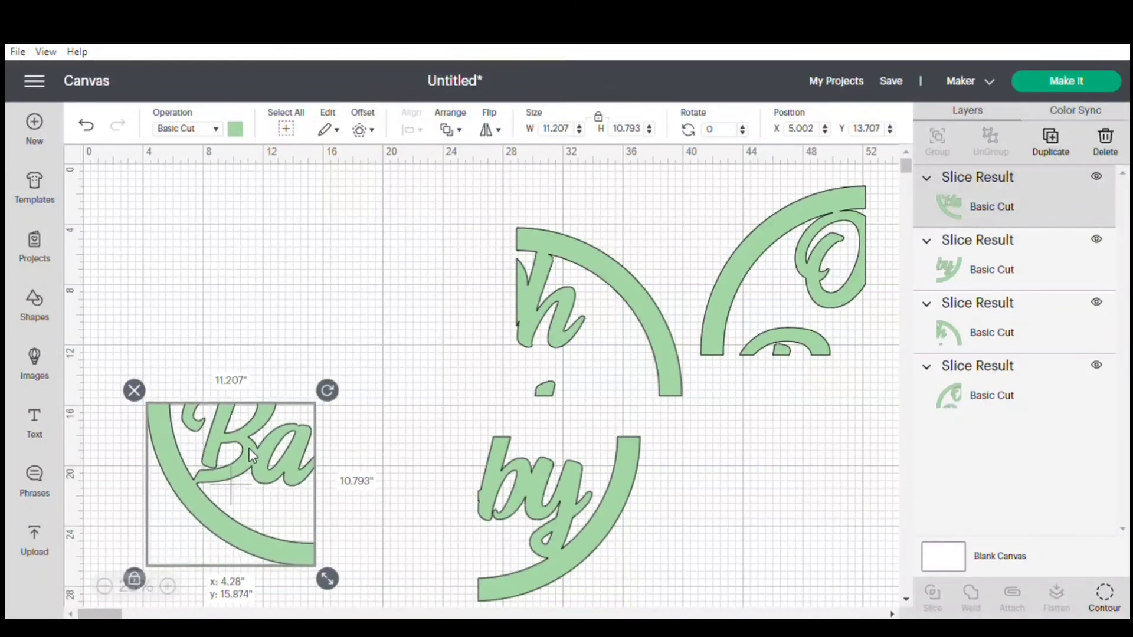
pyautogui.click(505, 498)
pyautogui.moveTo(505, 499); pyautogui.dragTo(385, 463)
pyautogui.moveTo(569, 327); pyautogui.dragTo(385, 313)
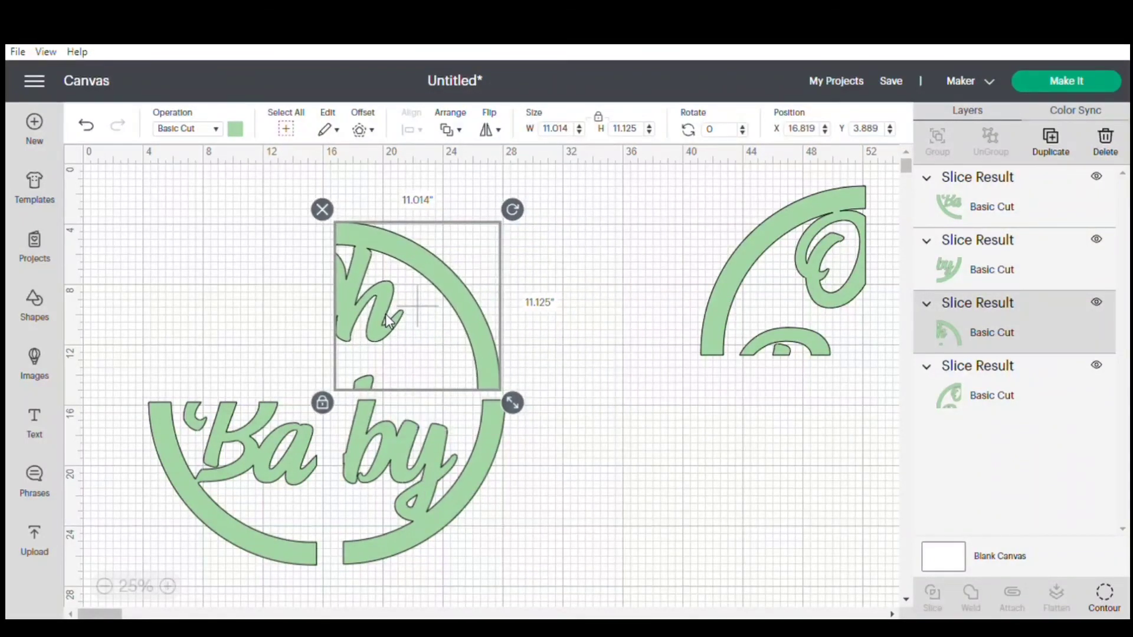
pyautogui.moveTo(739, 278); pyautogui.dragTo(192, 321)
pyautogui.click(693, 334)
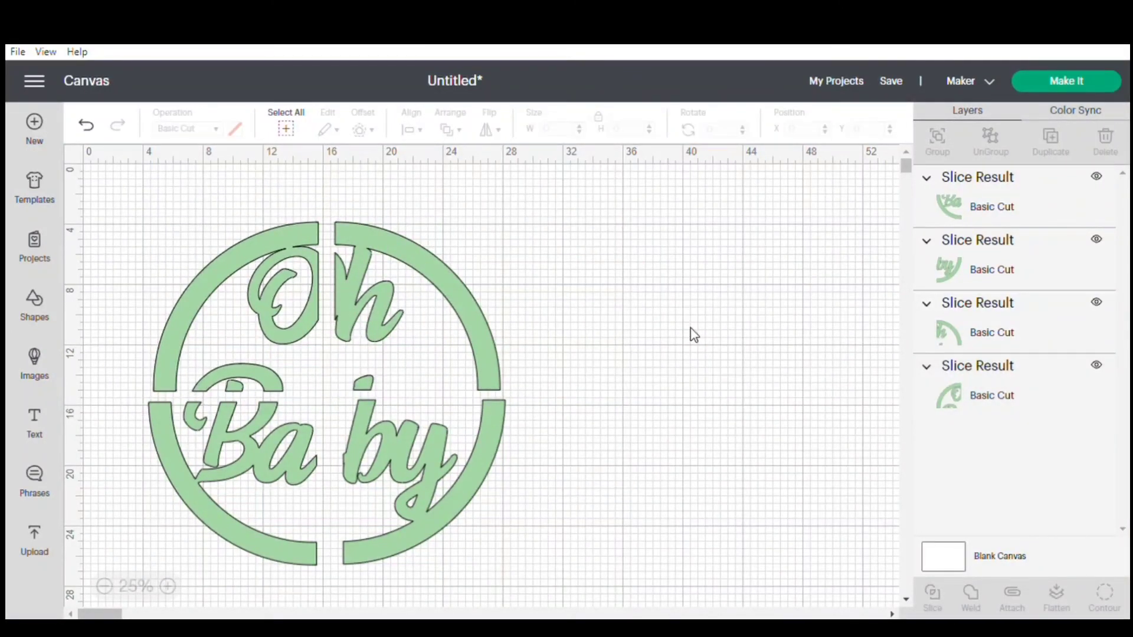